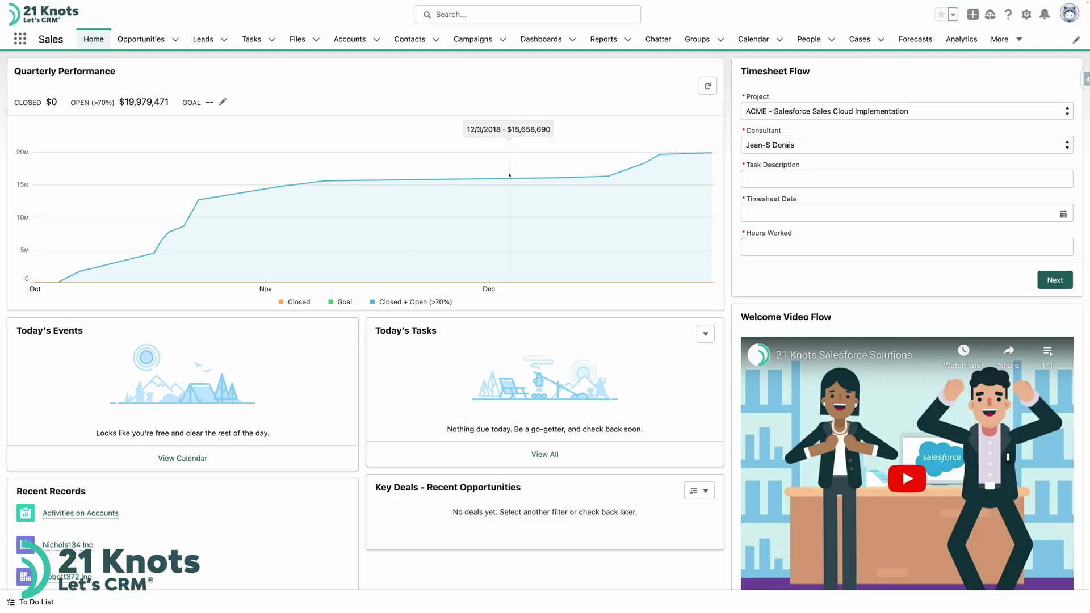
Open the Nichols134 Inc account and run its Activity Report, scrolling through the teal bar chart
left_click(346, 39)
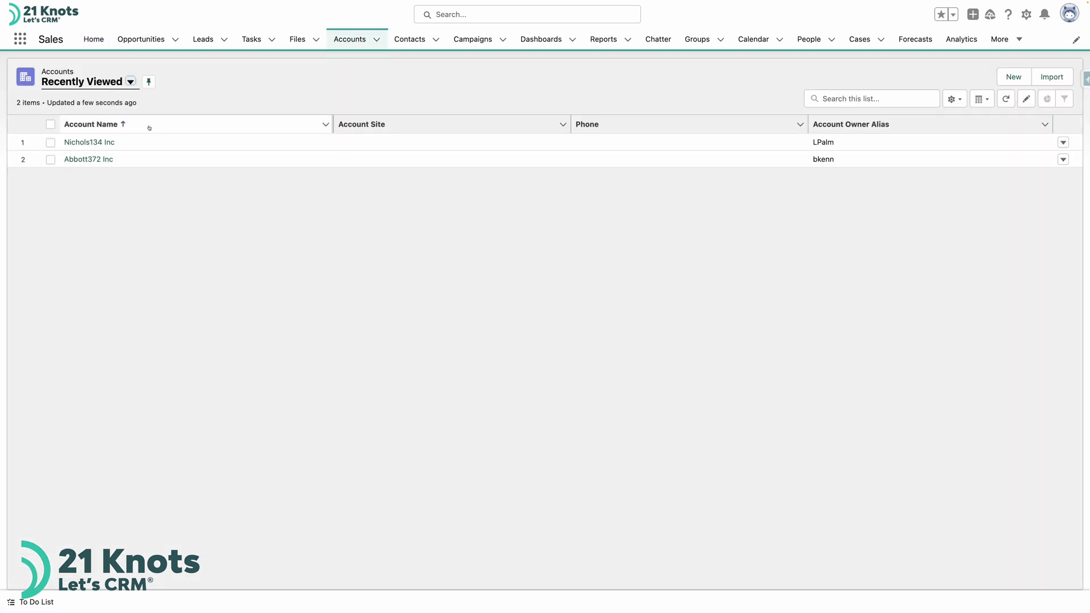
left_click(100, 143)
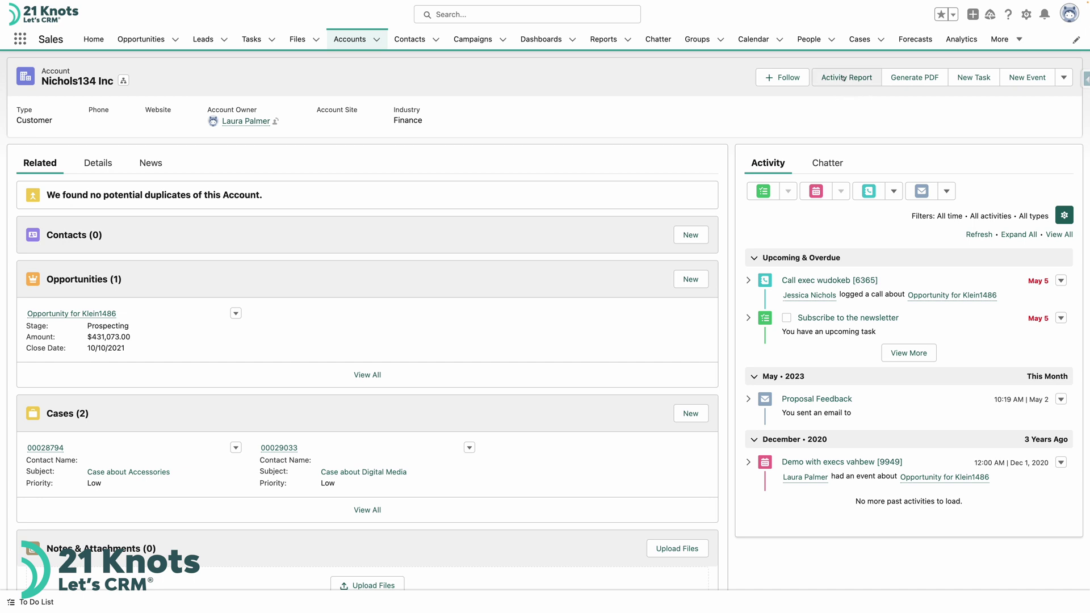
left_click(843, 77)
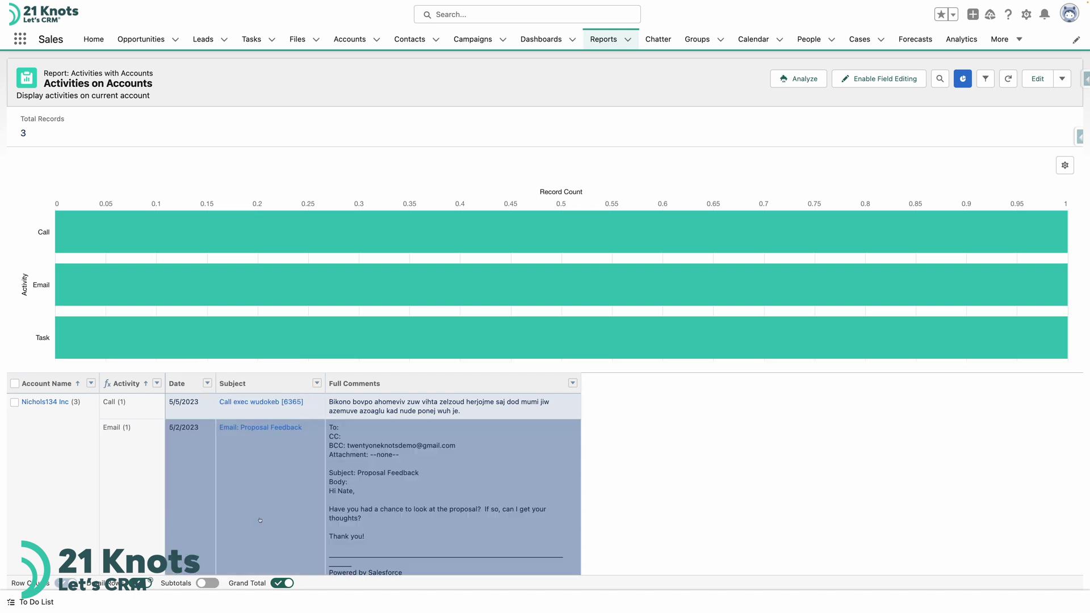
scroll(260, 520, "down", 2)
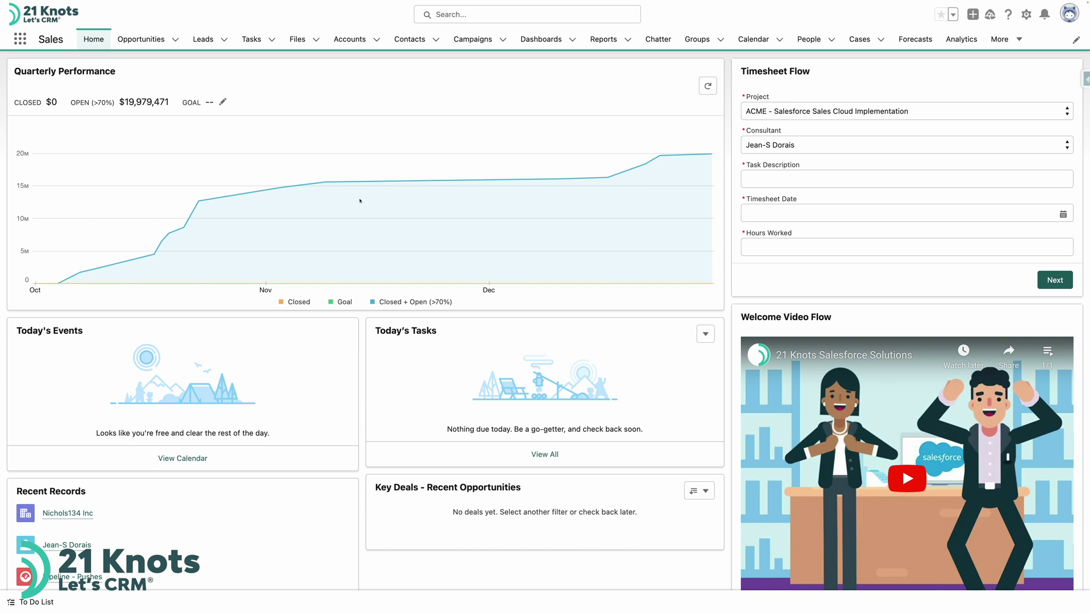
Return to the Nichols134 Inc account from Accounts, then go to the Reports tab
left_click(346, 39)
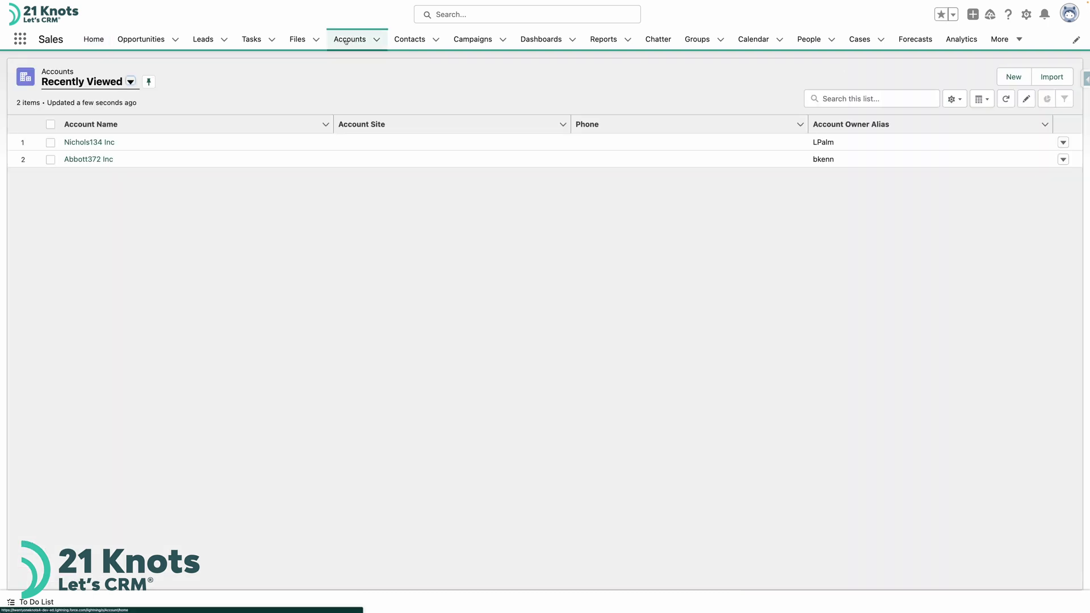
left_click(103, 143)
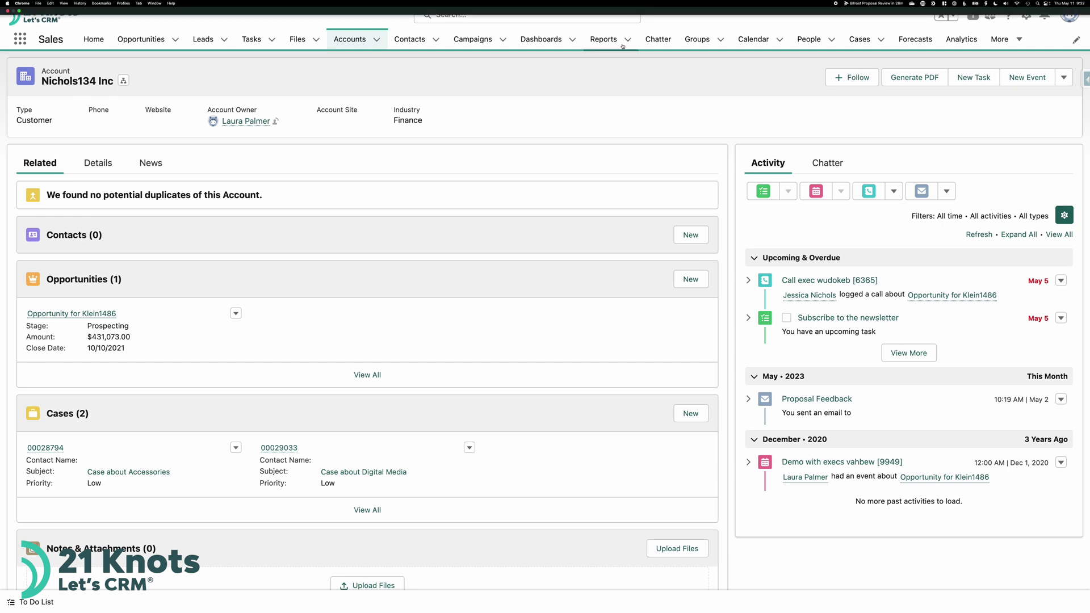
left_click(603, 39)
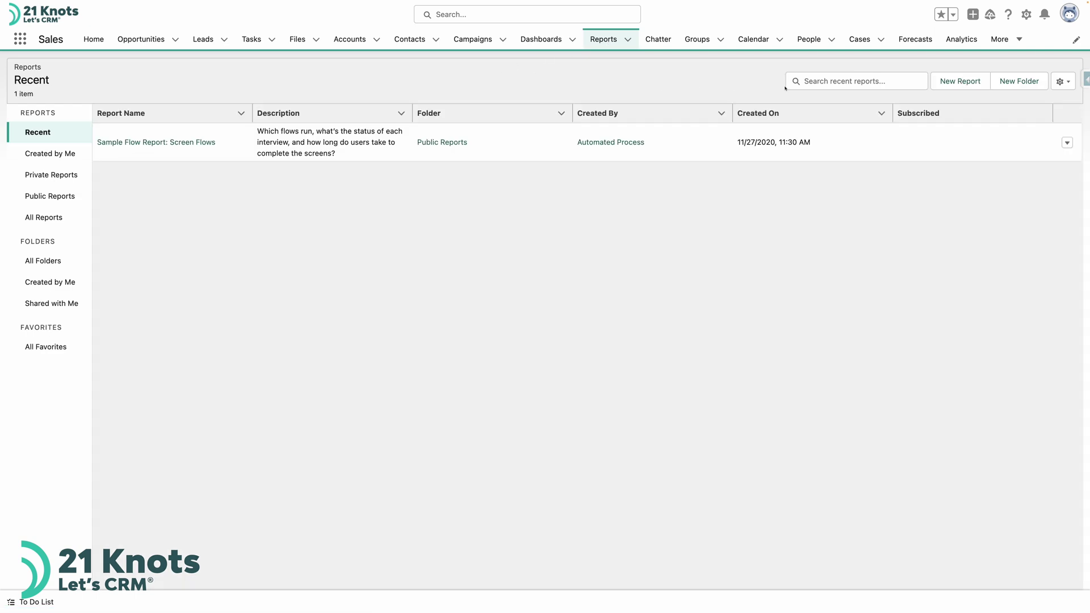
Start a new report of type Activities with Accounts from the Activities category
left_click(943, 83)
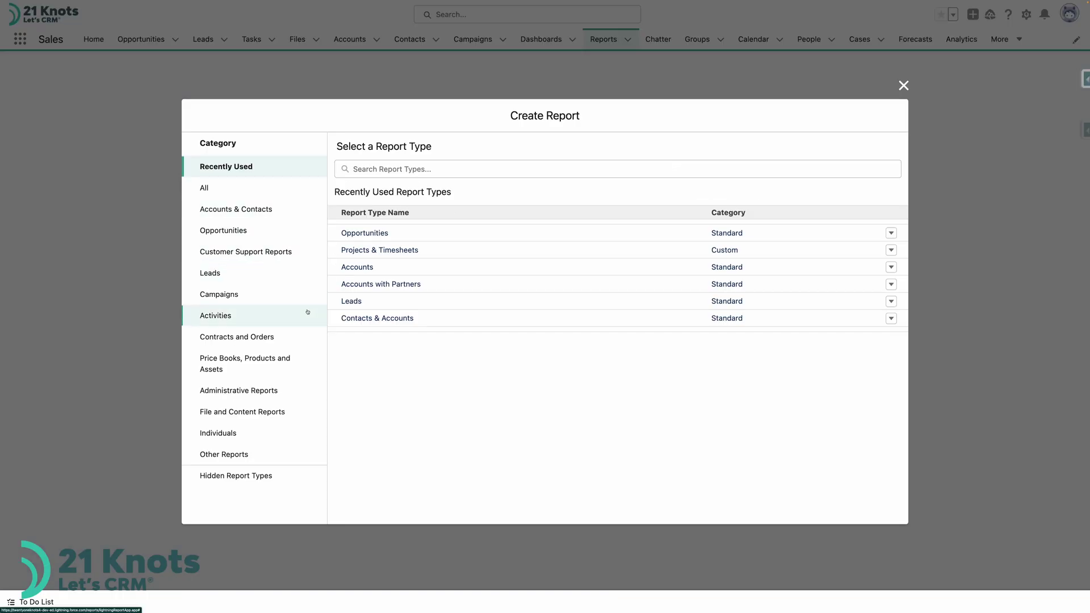
left_click(244, 190)
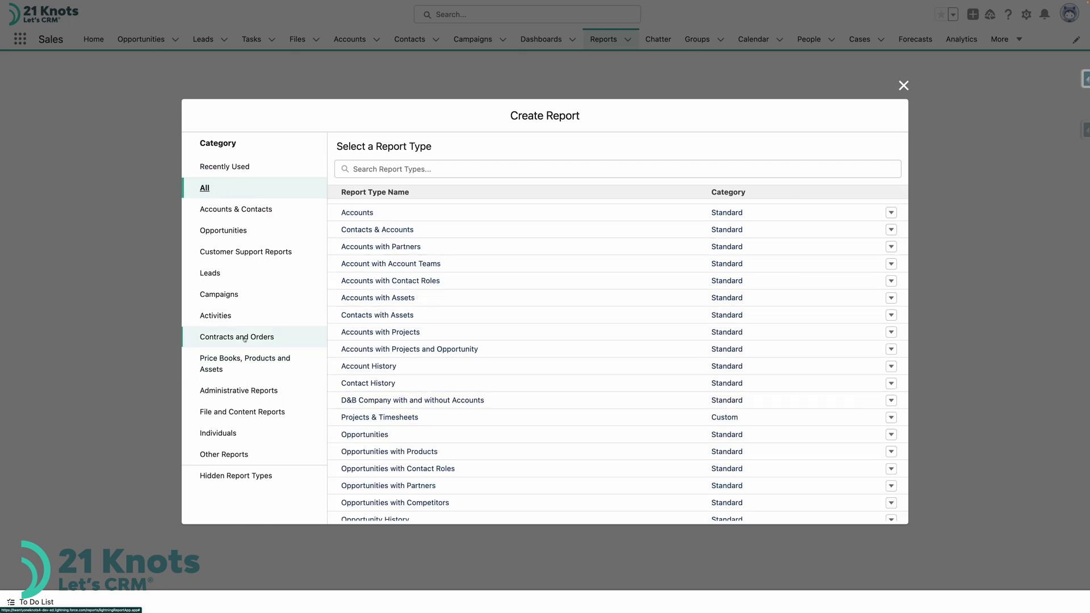
left_click(207, 322)
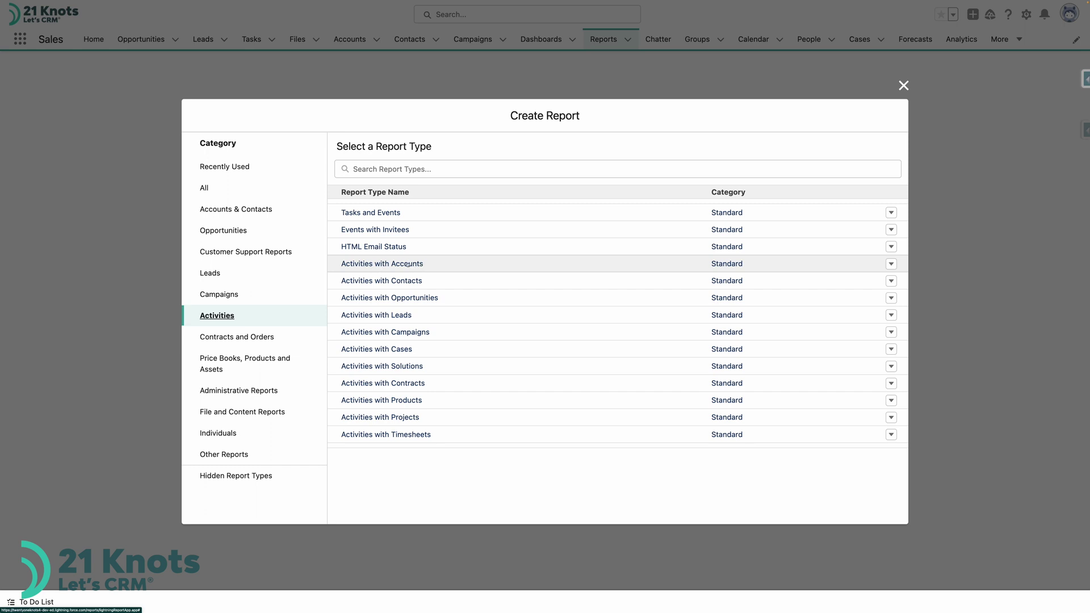
left_click(408, 265)
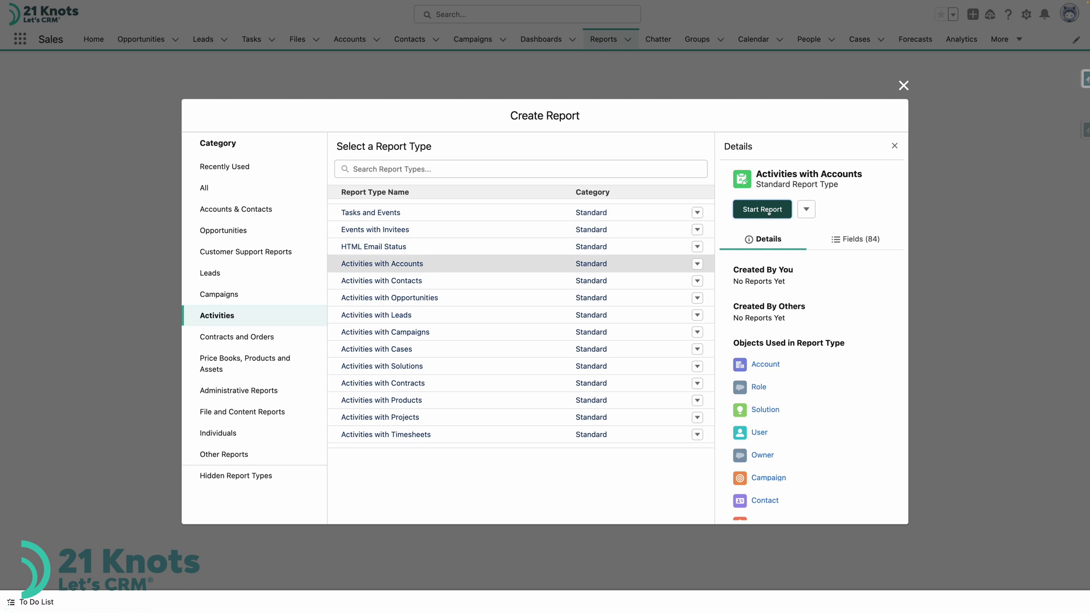
left_click(769, 211)
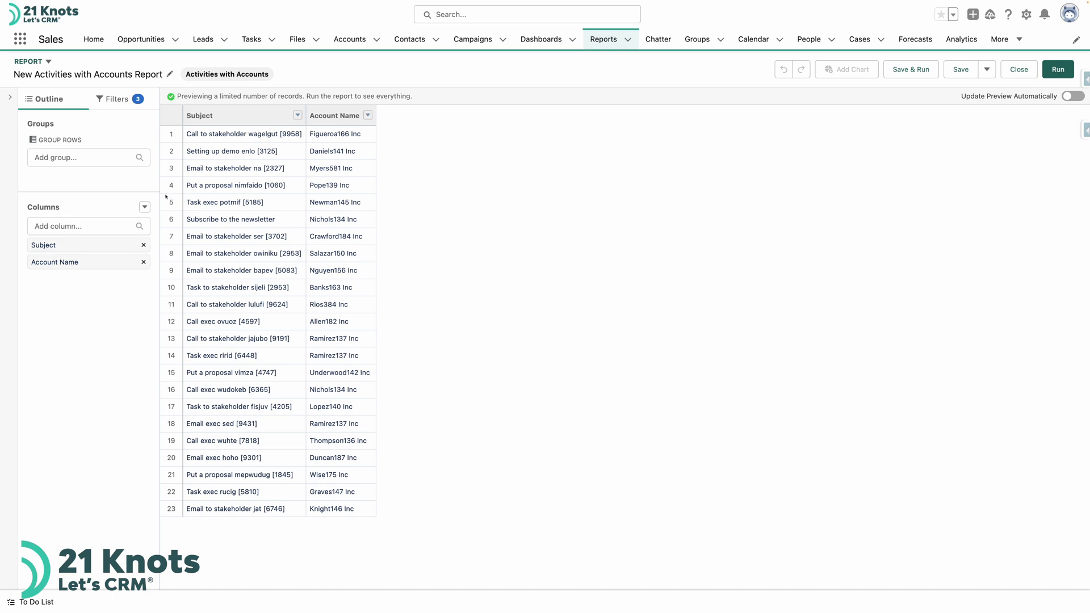
Move the Account Name column into Group Rows so rows group by account
left_click_drag(76, 257, 79, 168)
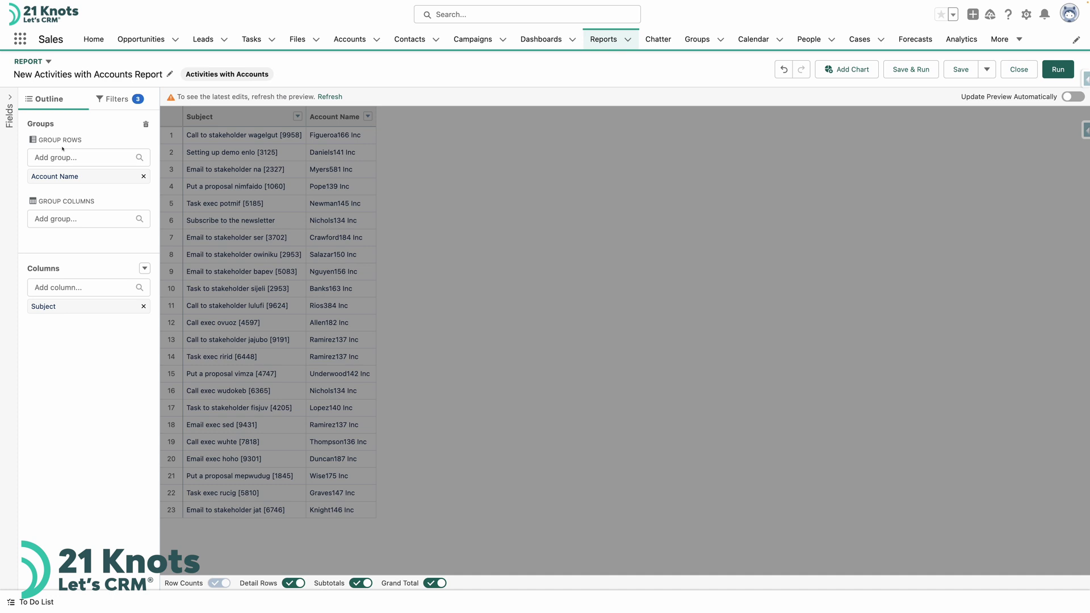
Add the Date and Full Comments columns to the report
left_click(63, 288)
type("date")
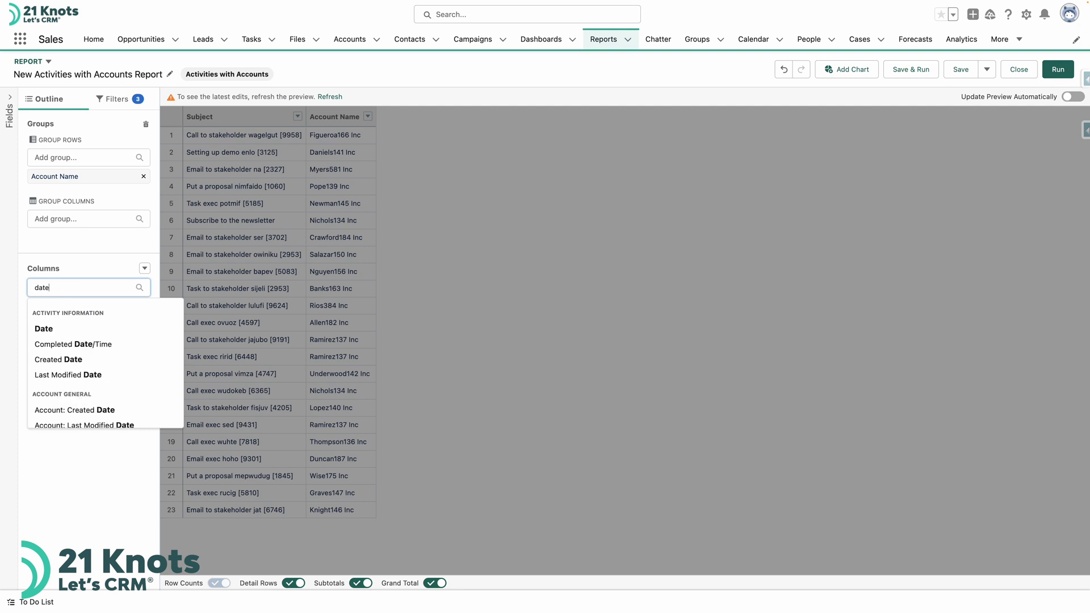
left_click(51, 329)
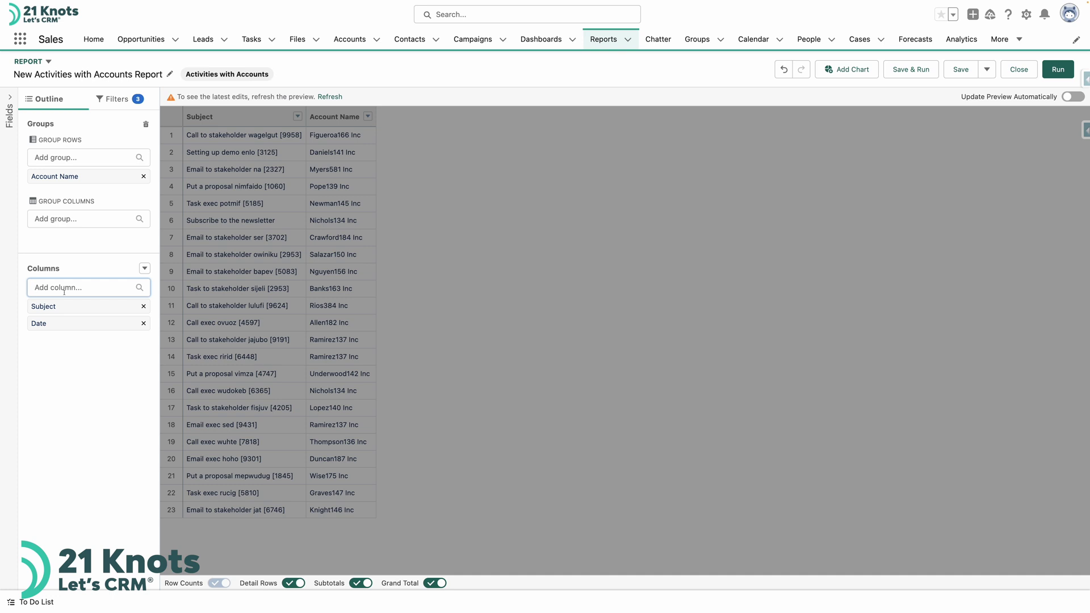
type("full")
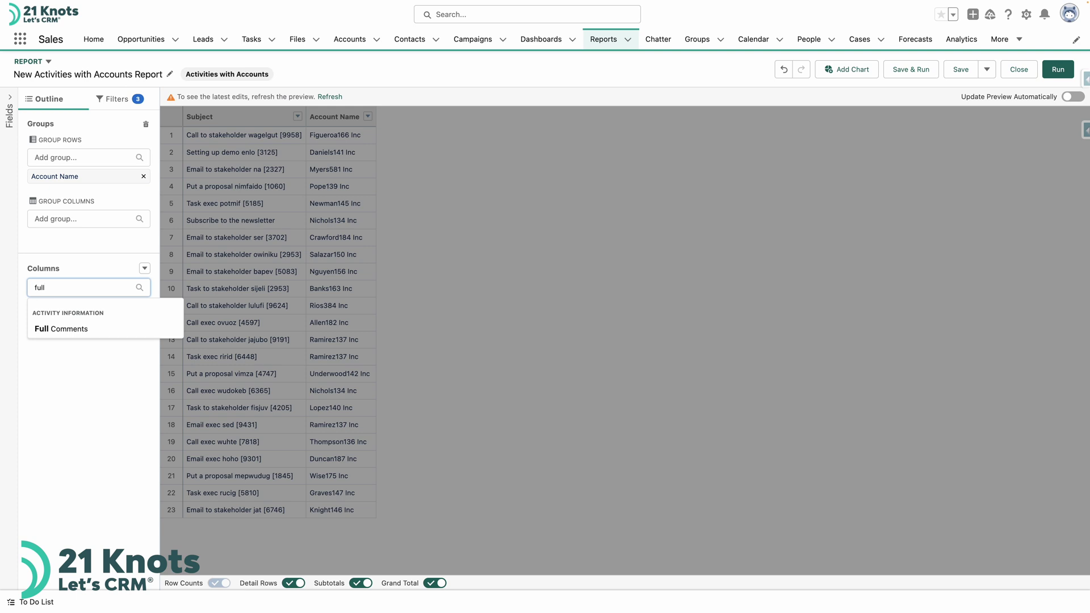
left_click(65, 335)
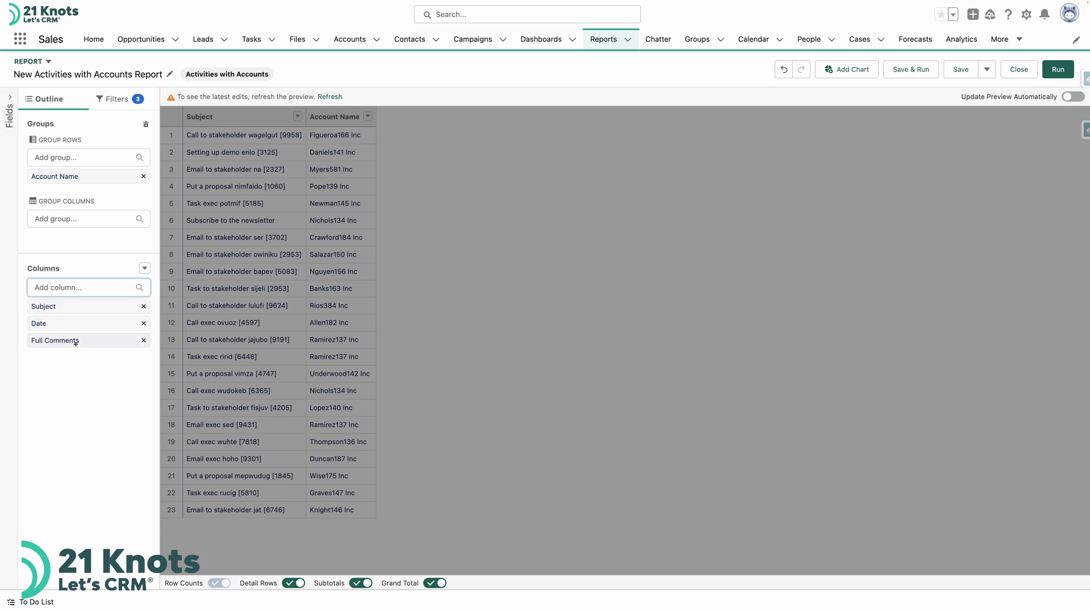
Reorder the columns so Subject sits between Date and Full Comments
left_click(55, 307)
left_click_drag(55, 307, 93, 330)
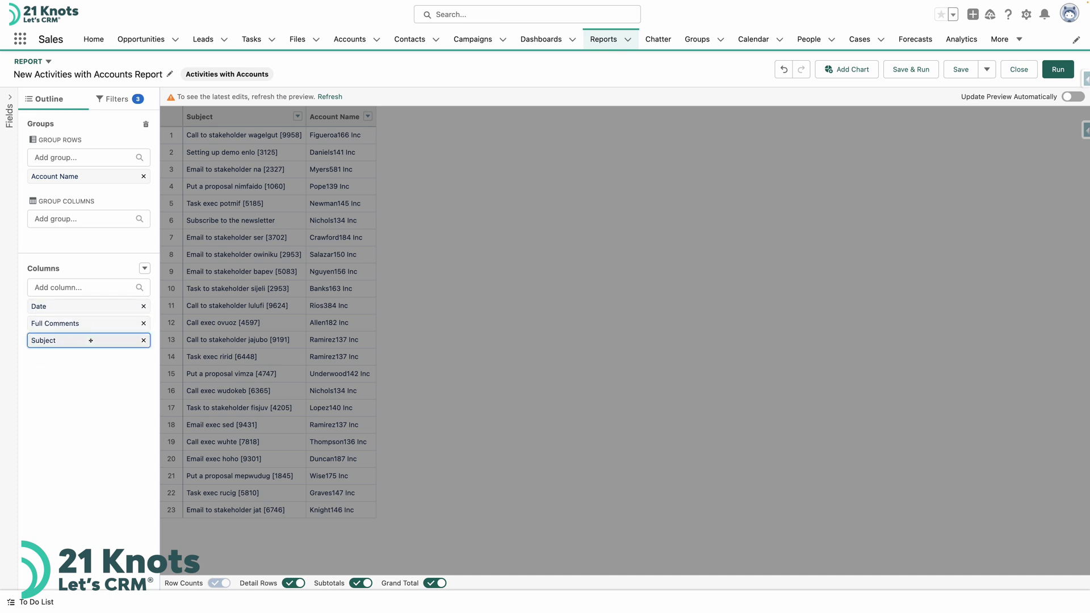
key("Up")
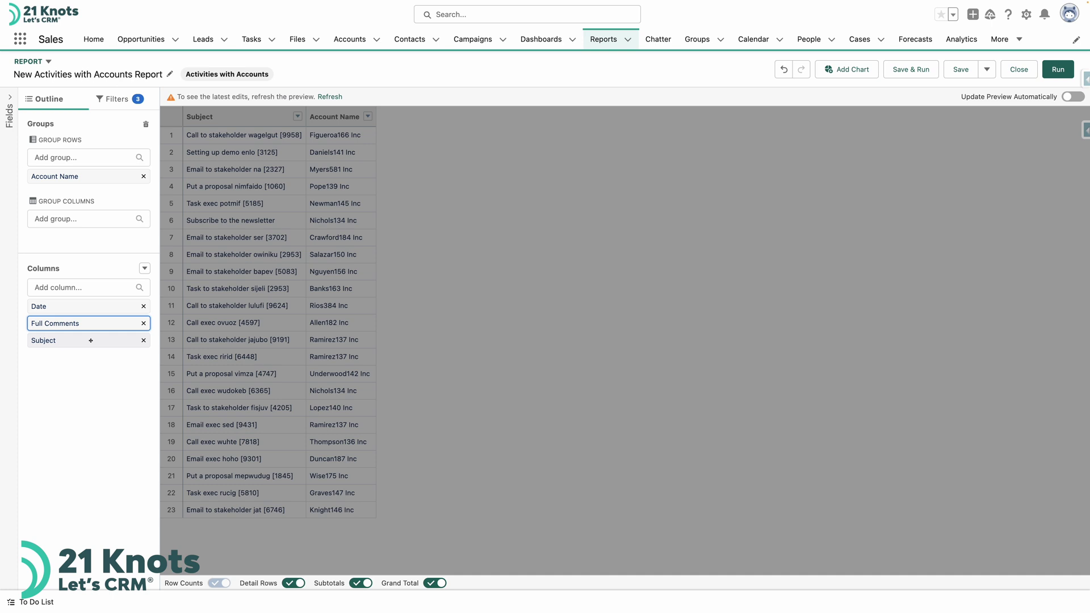
left_click_drag(90, 340, 89, 322)
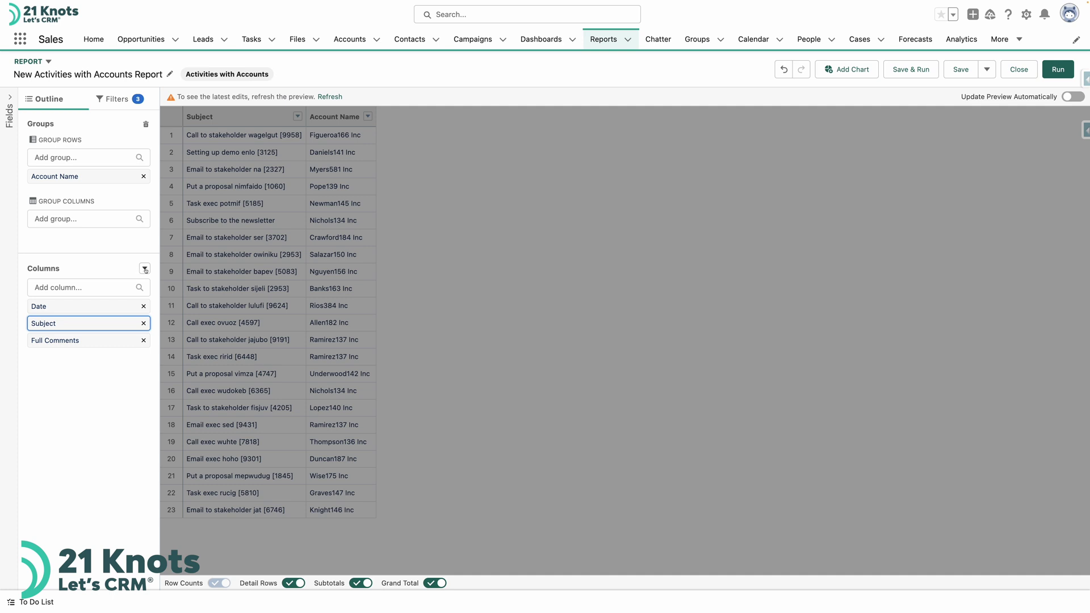
Add row-level formula column 'Activity' described 'Displays activity type (i.e. Meeting, Call, Event, etc.)' with Text output
left_click(146, 268)
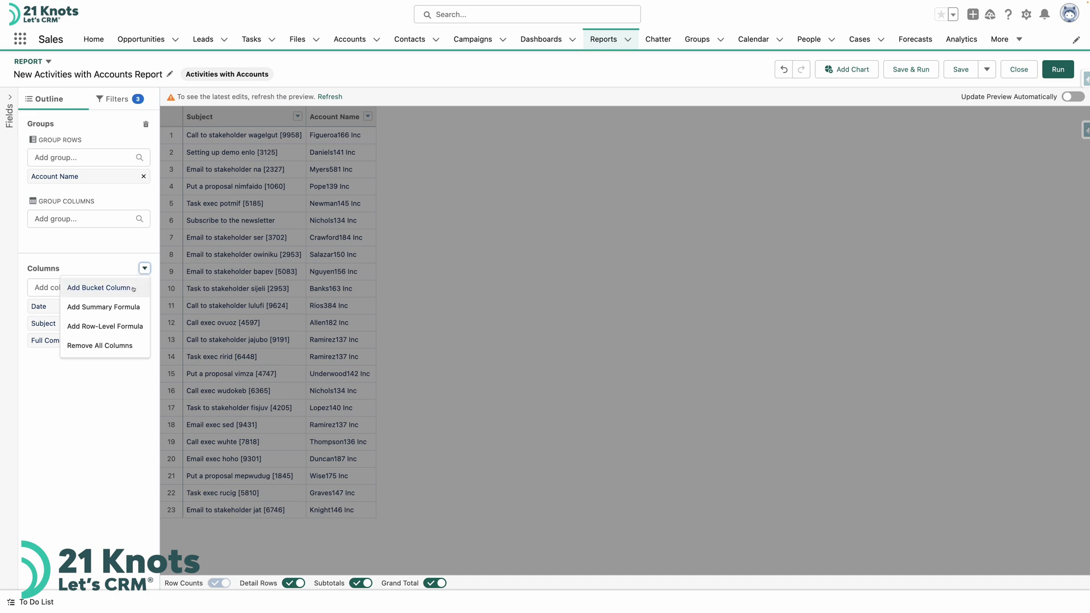
left_click(90, 328)
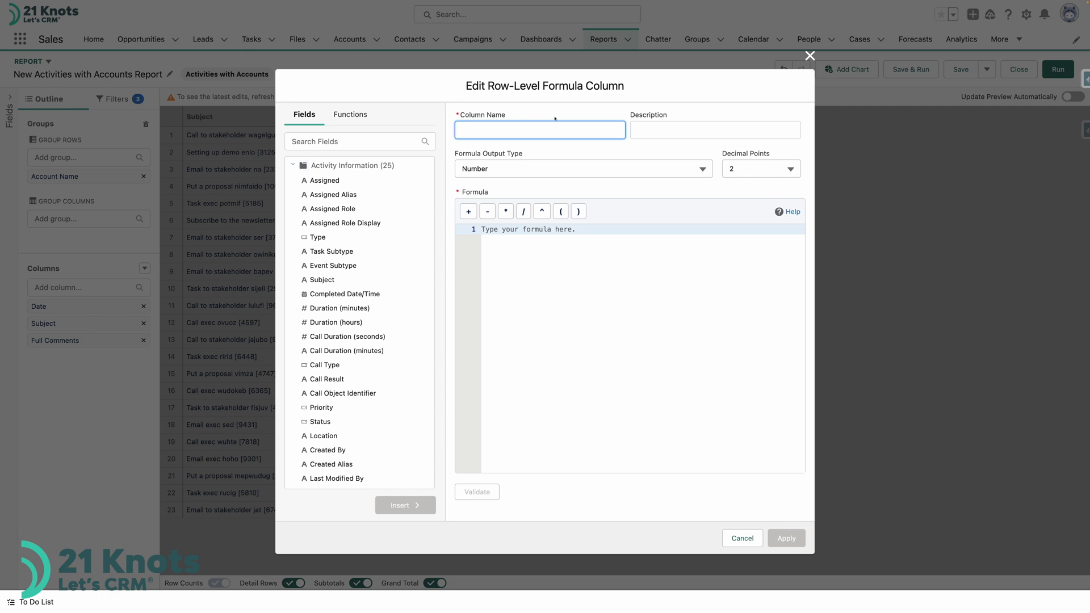
type("Activity")
left_click(638, 130)
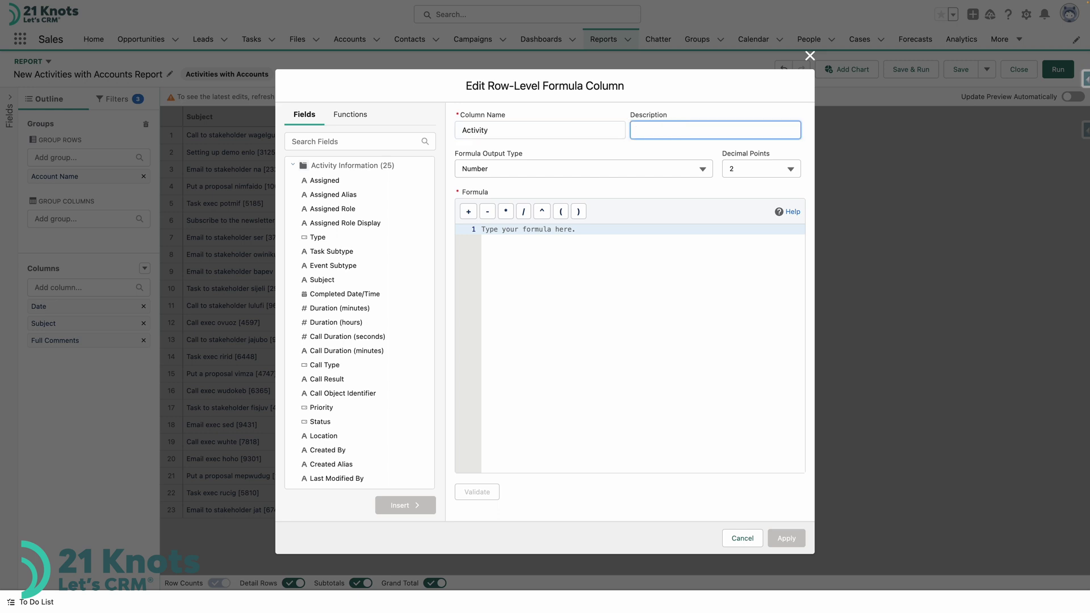
type("Displays activity type (i.e. Meeting, Call, ")
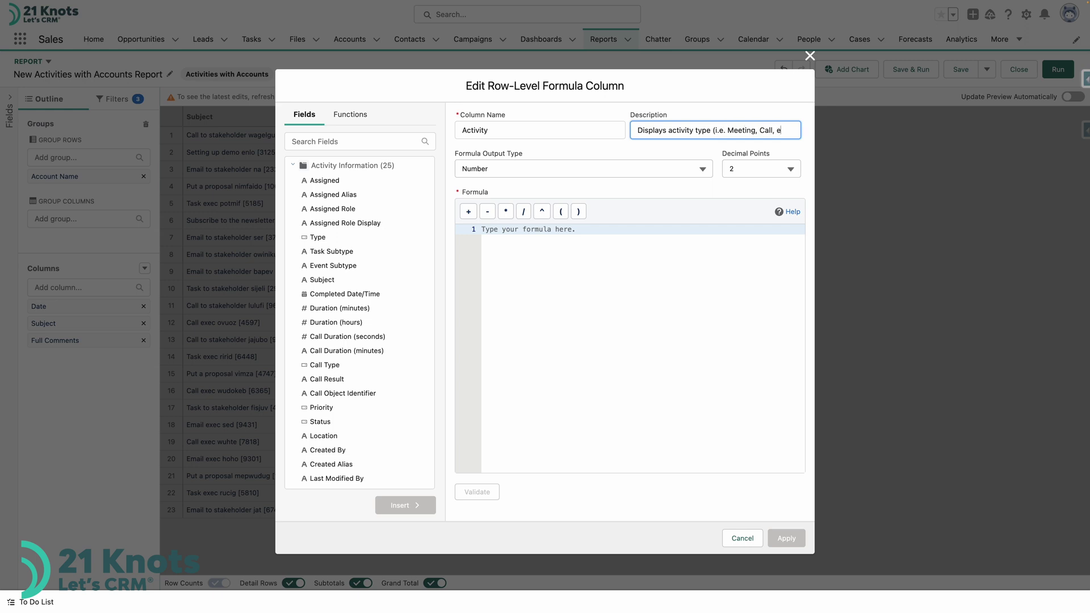
type("Event, etc.)")
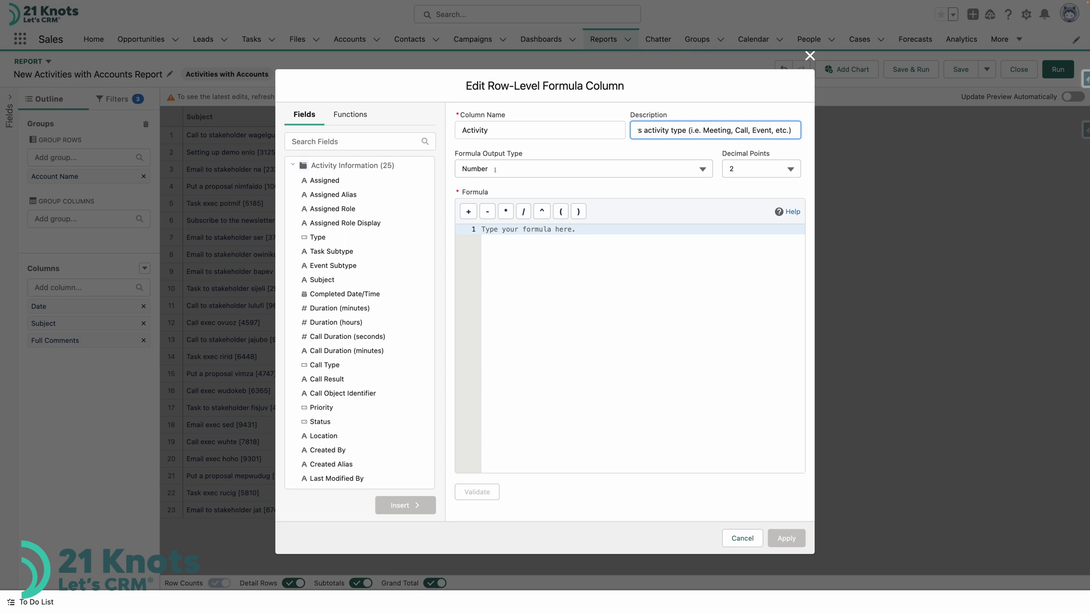
left_click(515, 169)
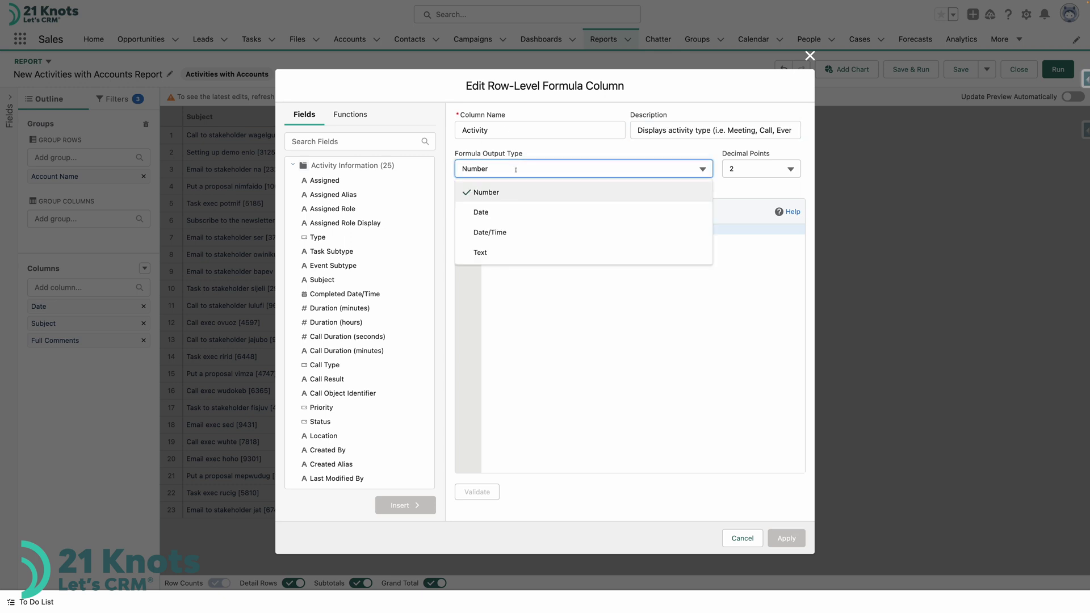
left_click(502, 251)
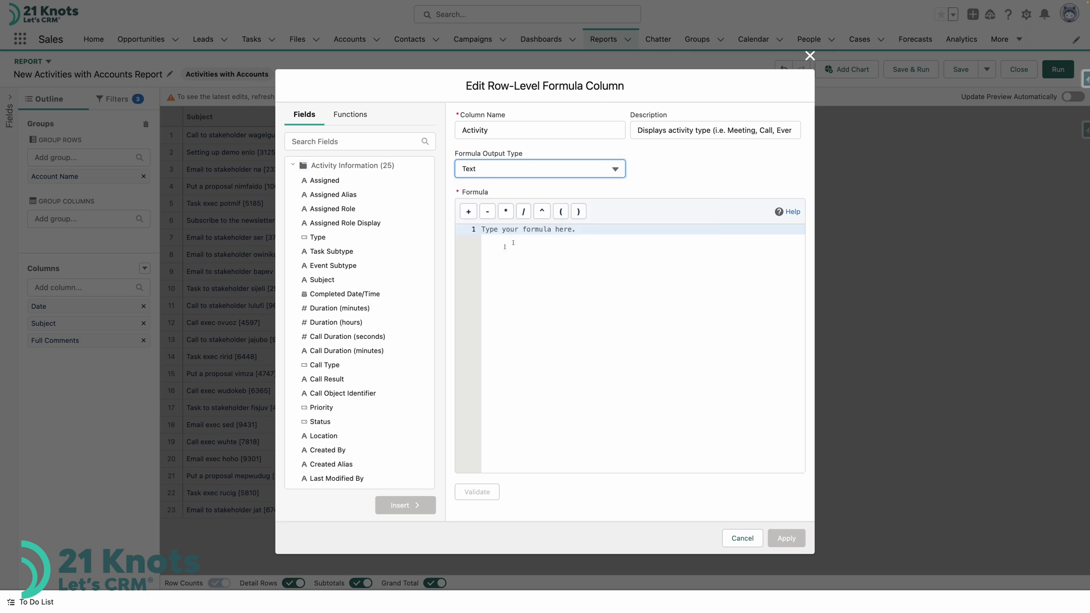
left_click(532, 231)
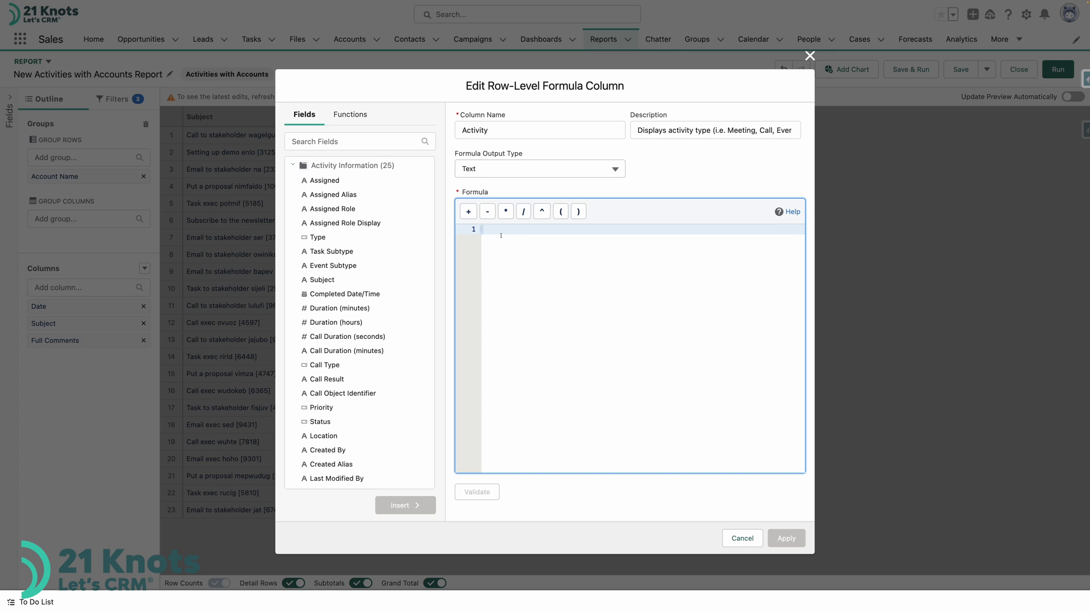
Define Activity as IF(ISBLANK(TASK_SUBTYPE), EVENT_SUBTYPE, TASK_SUBTYPE), validate it and apply it
type("IF")
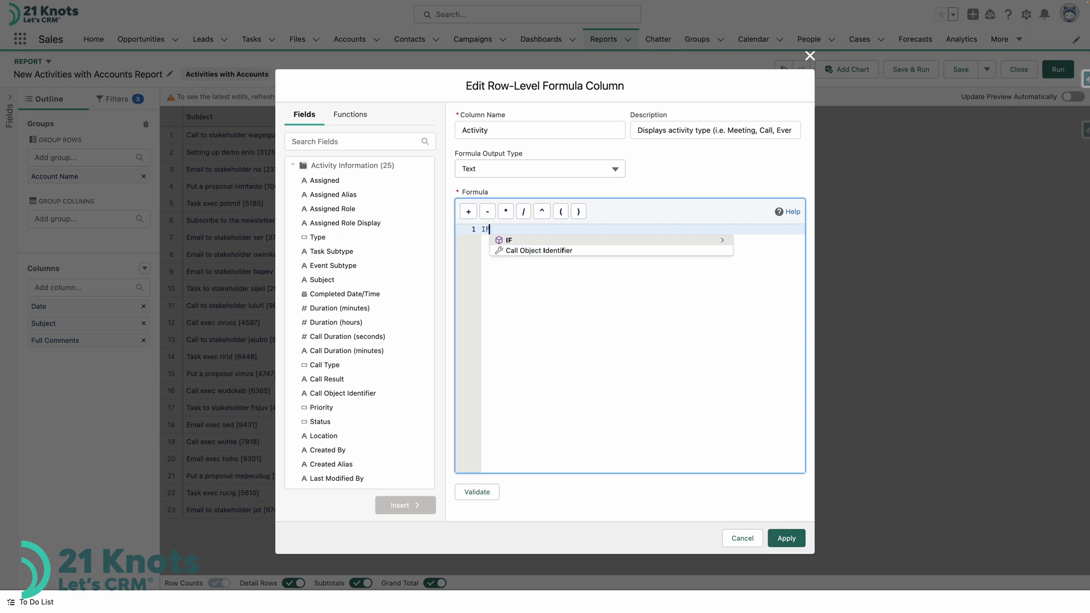
type("(I")
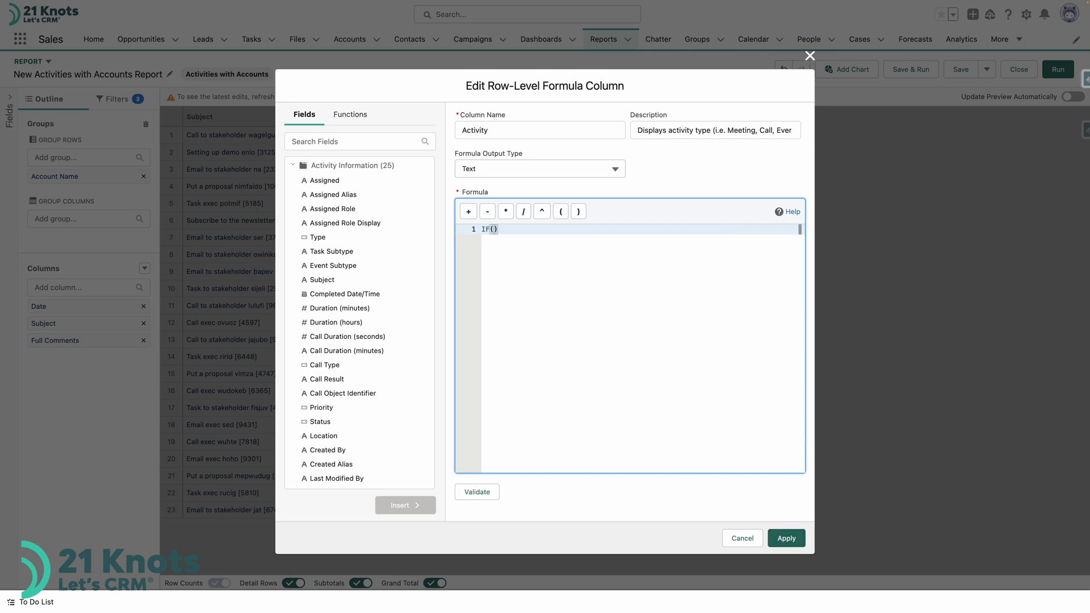
type("SBLAN")
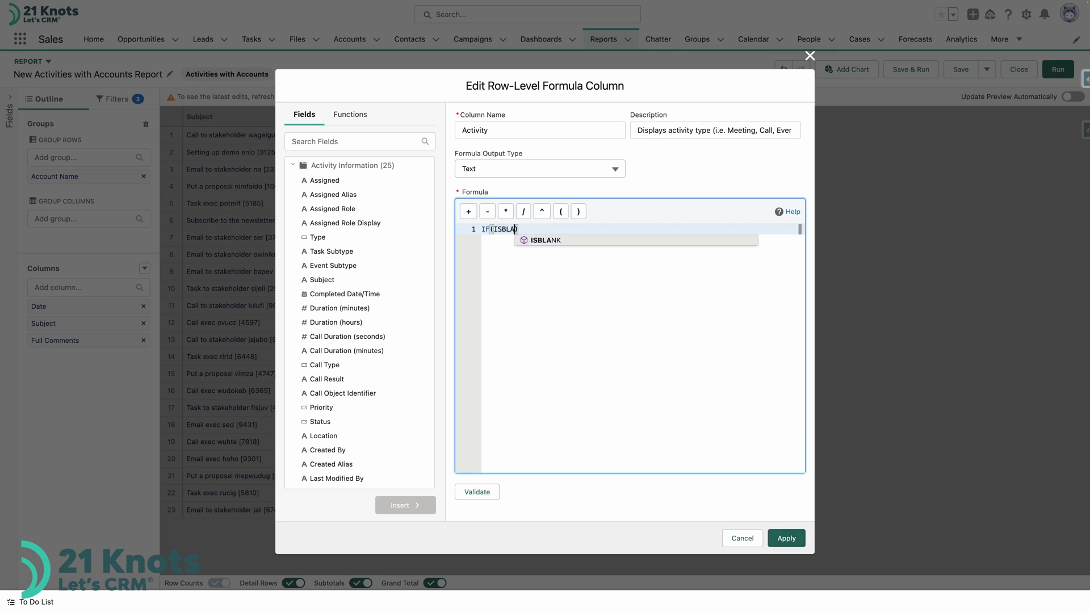
type("K")
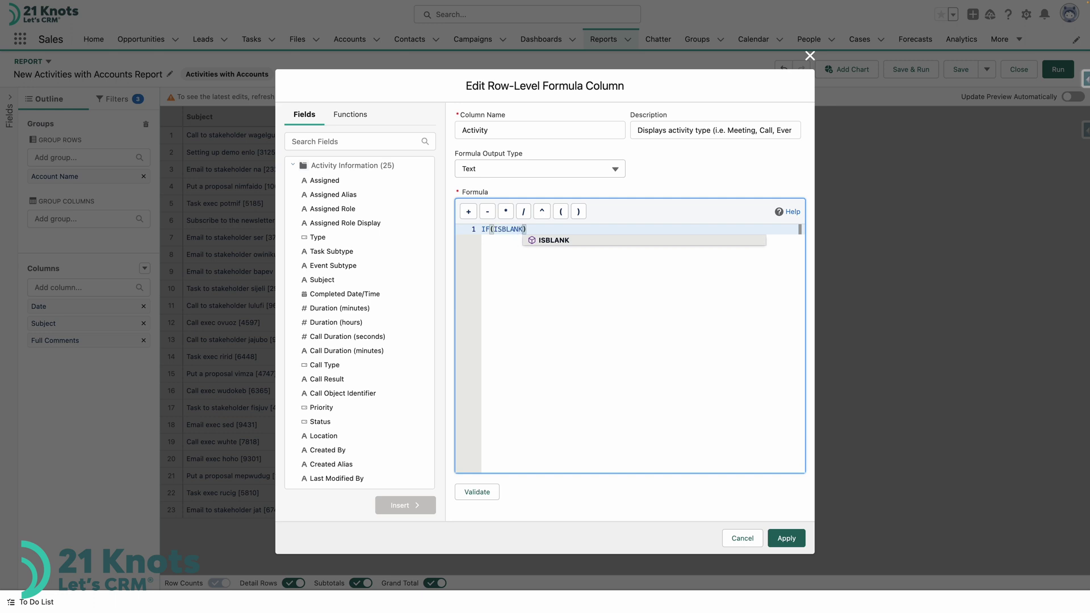
type("(")
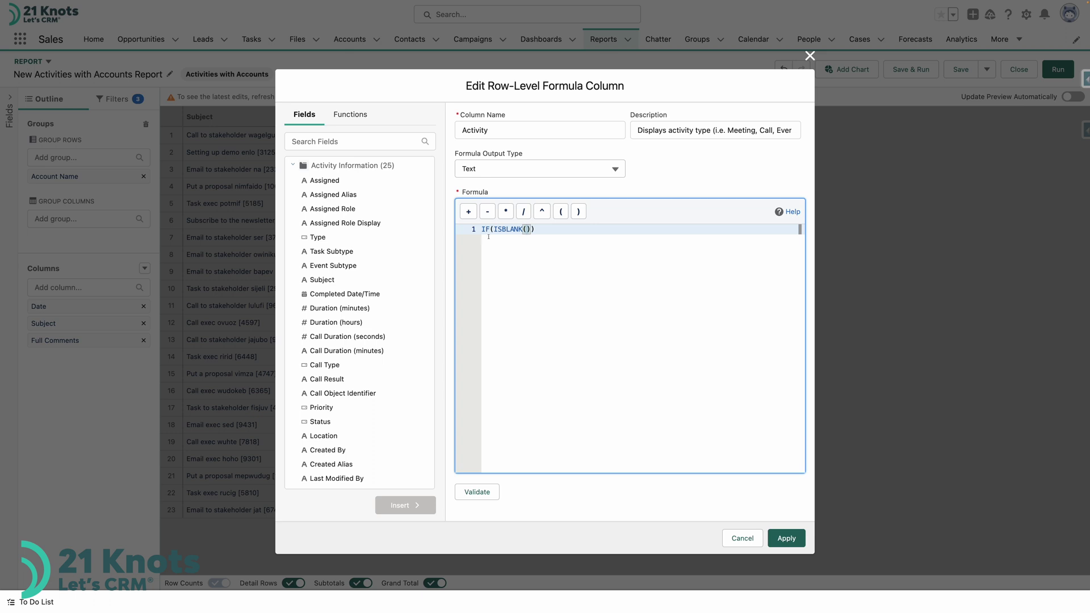
left_click(338, 253)
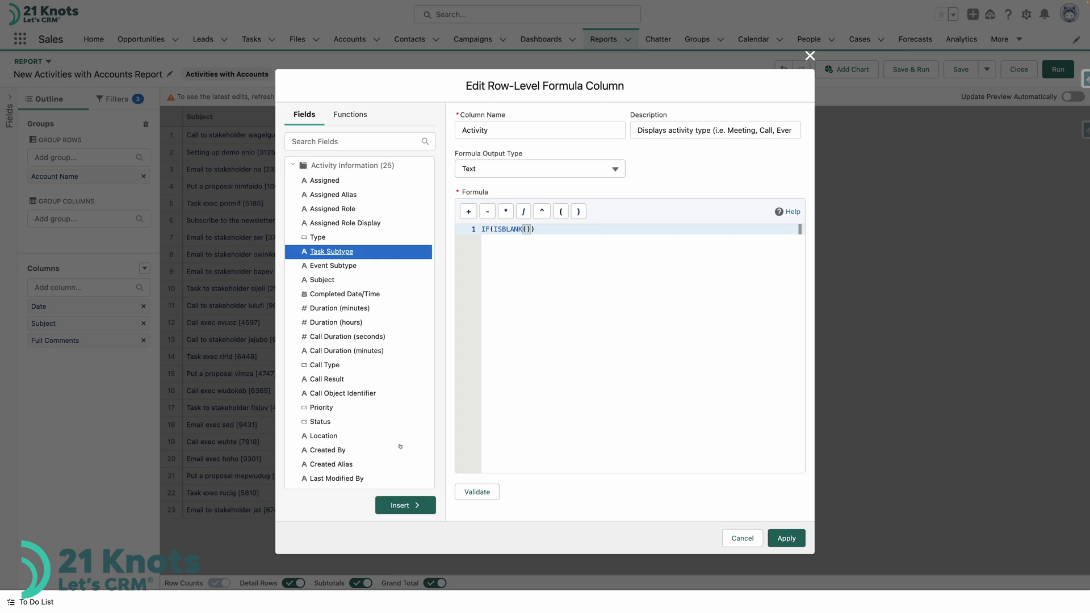
left_click(401, 506)
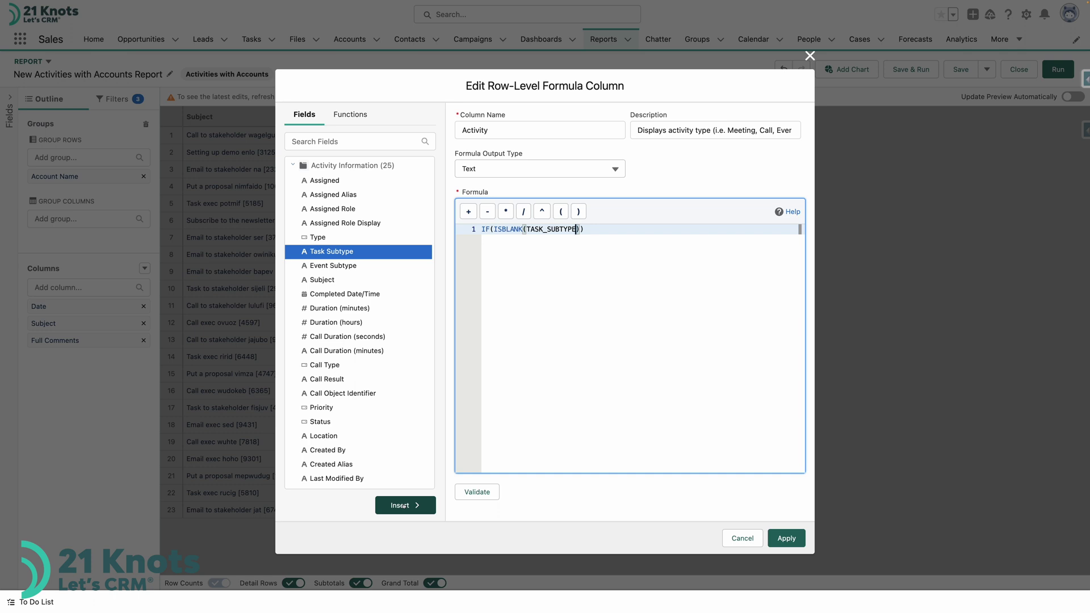
left_click(582, 229)
type(",")
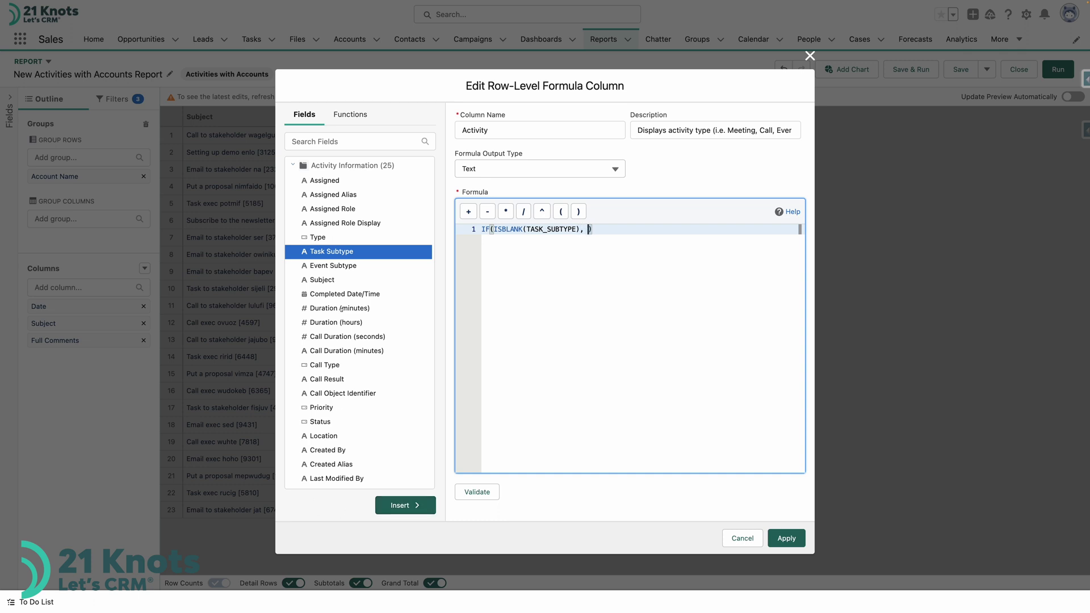
left_click(335, 266)
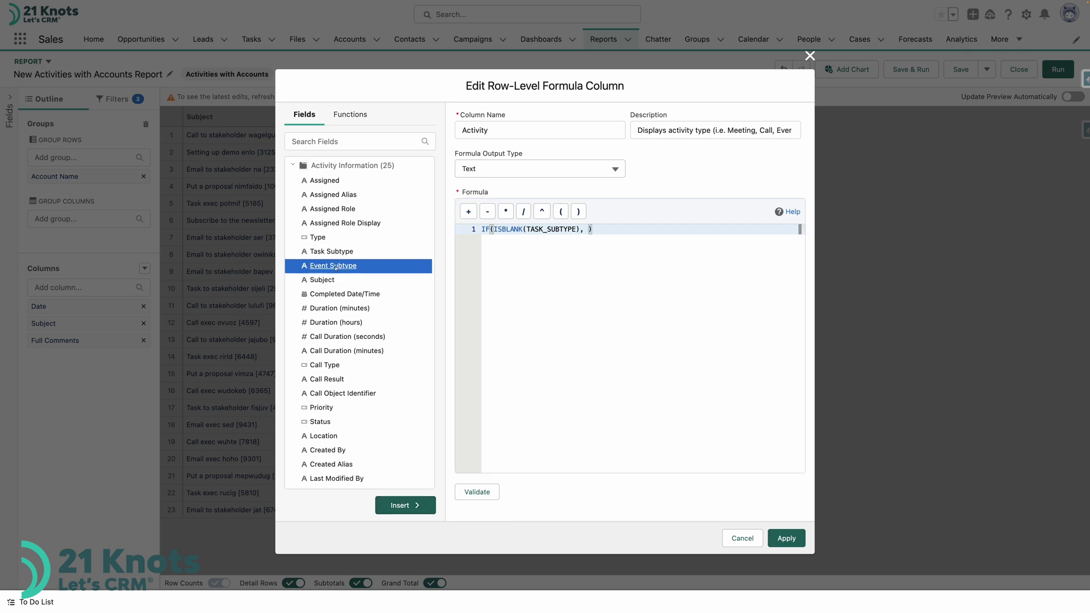
left_click(403, 505)
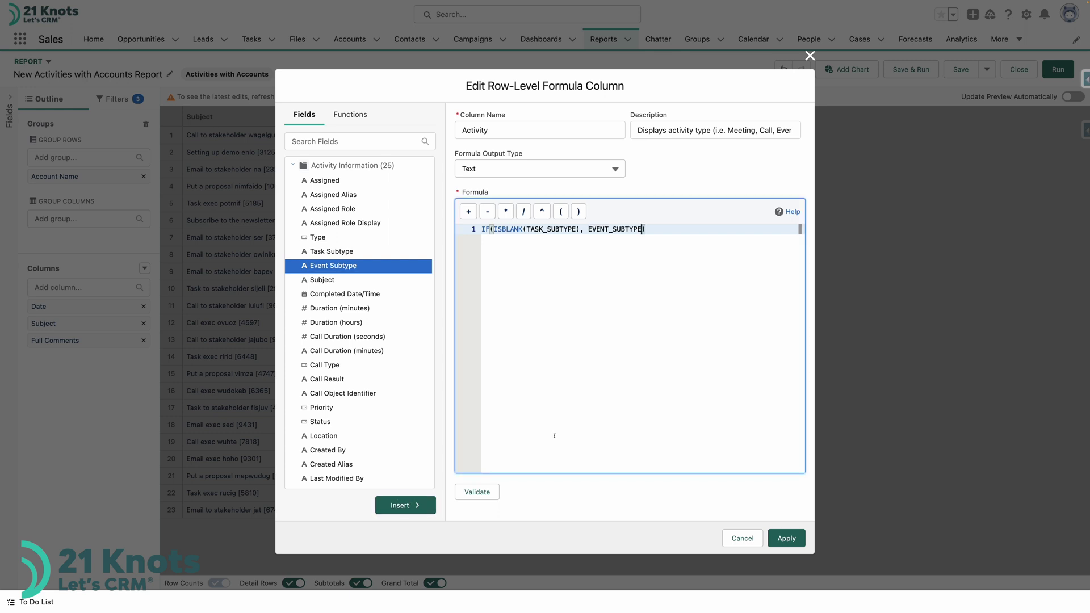
type(",")
left_click(365, 252)
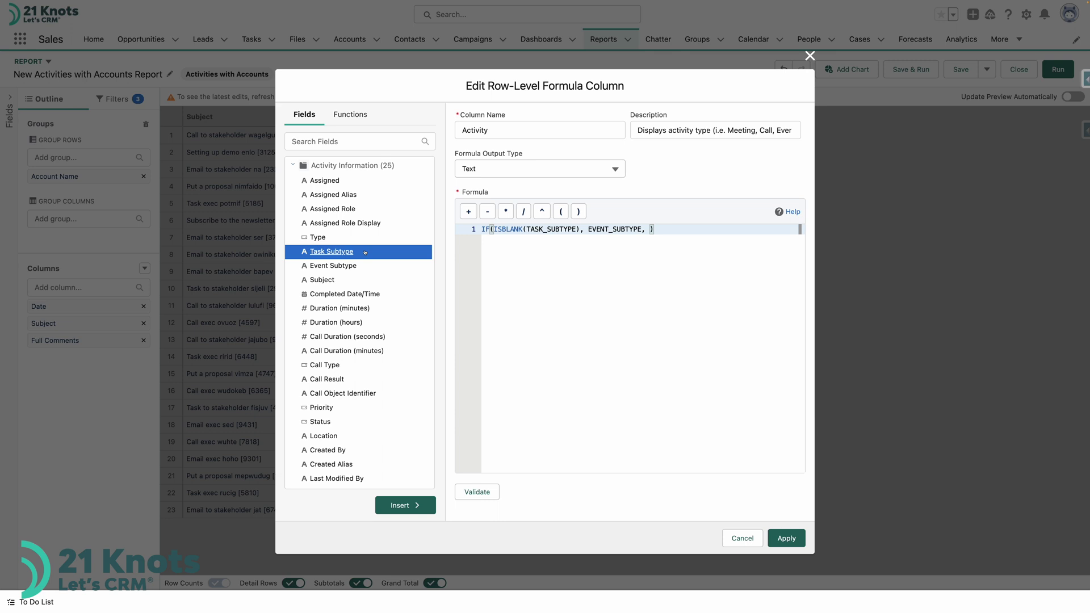
left_click(405, 505)
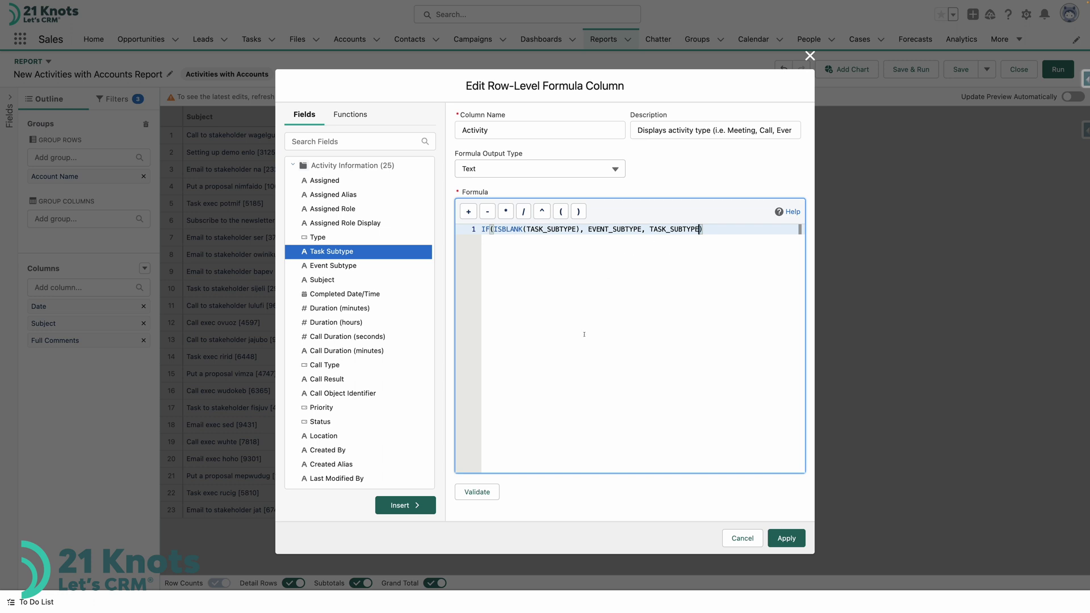
left_click(483, 492)
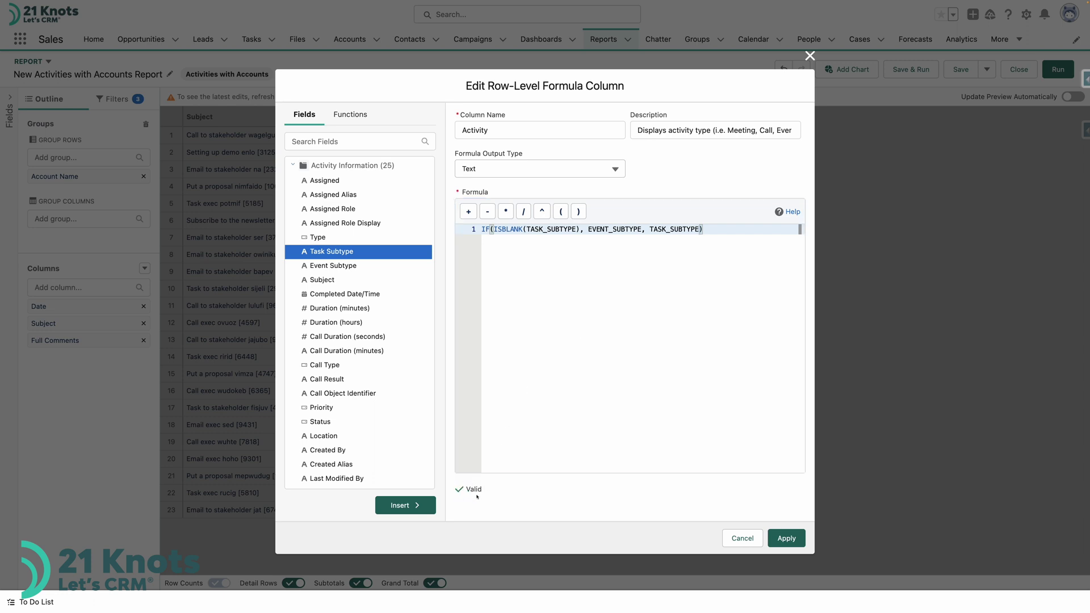
left_click(792, 543)
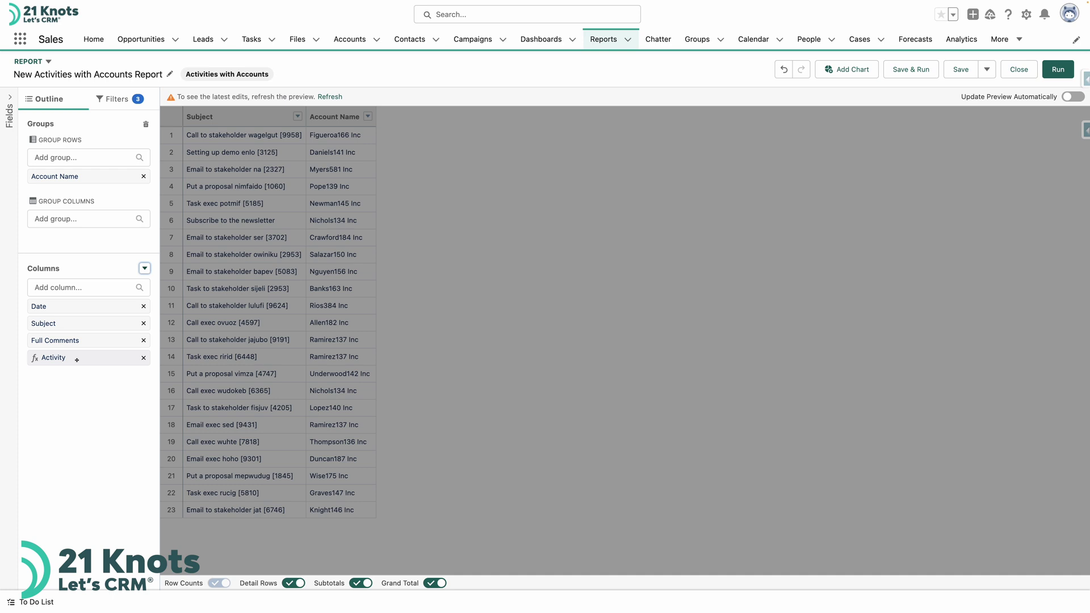
Add the Activity column as a second row grouping beneath Account Name
left_click_drag(76, 358, 82, 181)
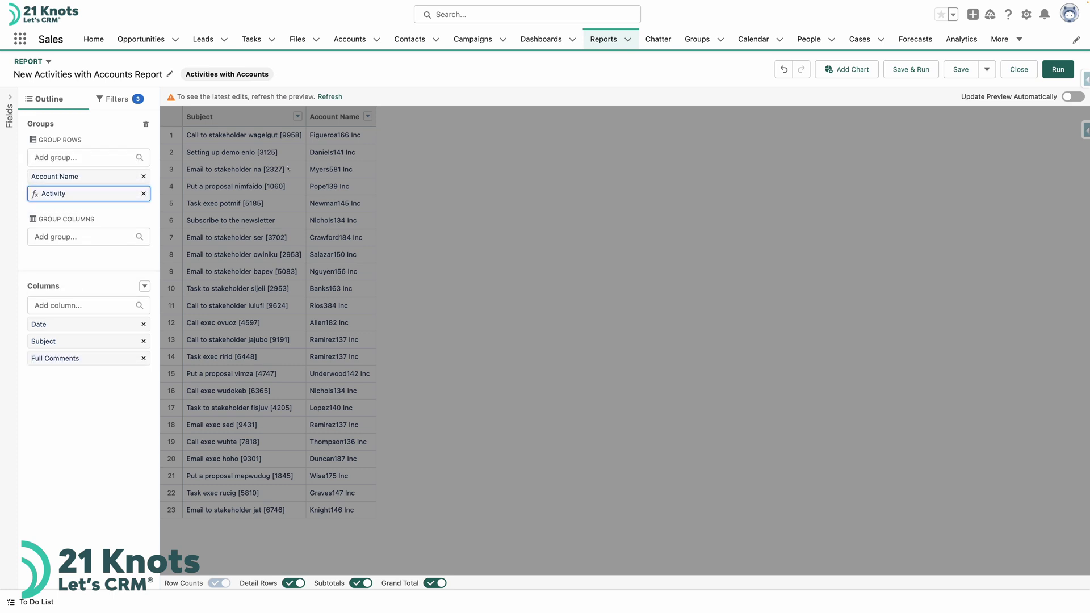
Name the report 'Activities on Accounts' with description 'Display activities on current account'
left_click(960, 69)
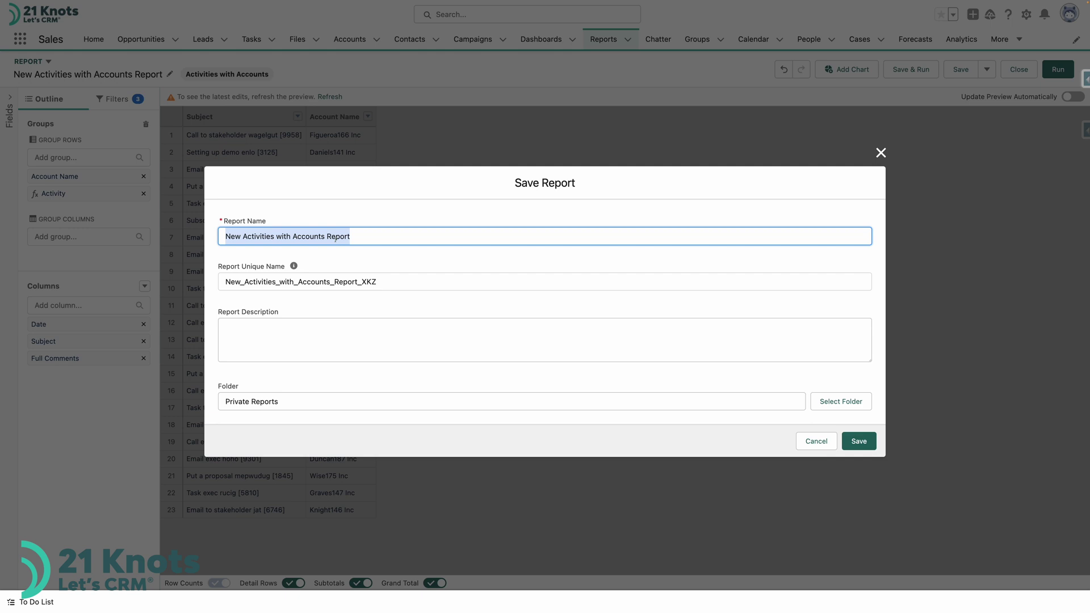
type("A")
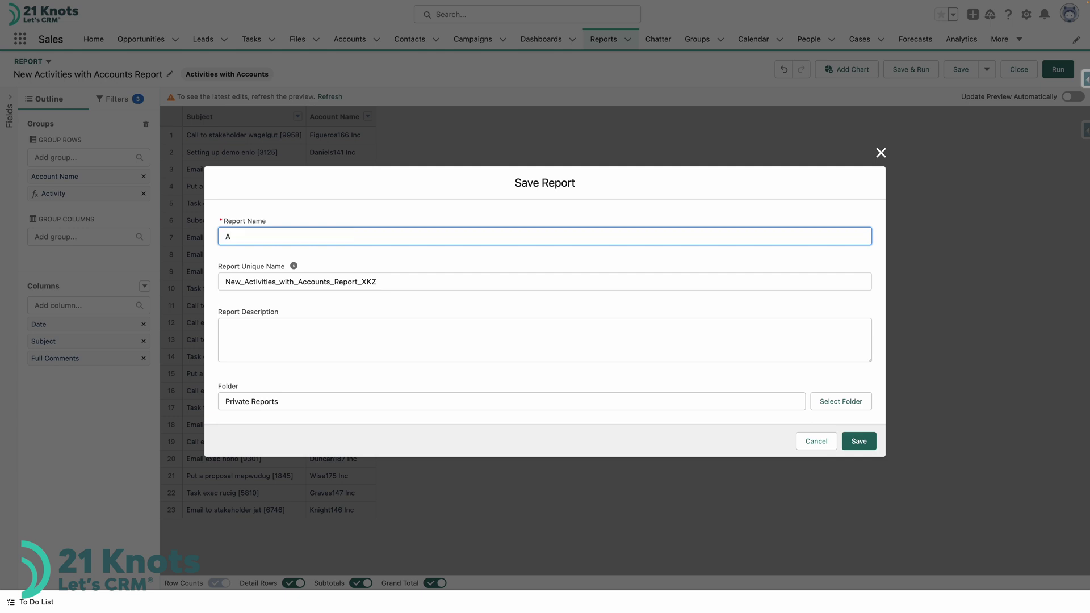
type("CTIVITIES")
key("BackSpace")
key("BackSpace")
key("BackSpace")
key("BackSpace")
key("BackSpace")
type("ctivities on Accounts")
left_click_drag(377, 279, 221, 279)
key("BackSpace")
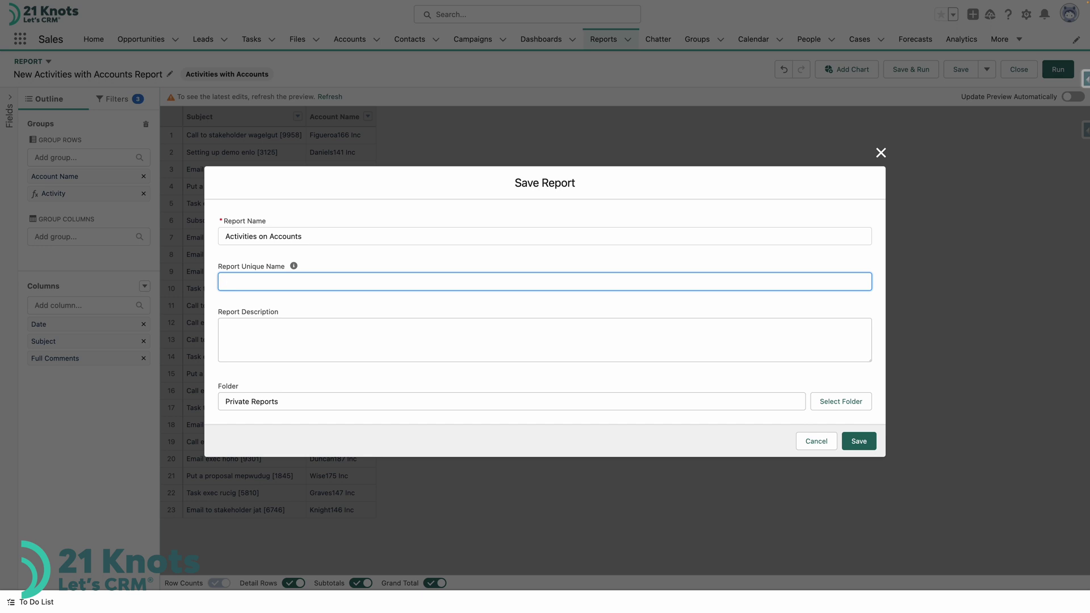
key("shift+Tab")
key("shift+Tab")
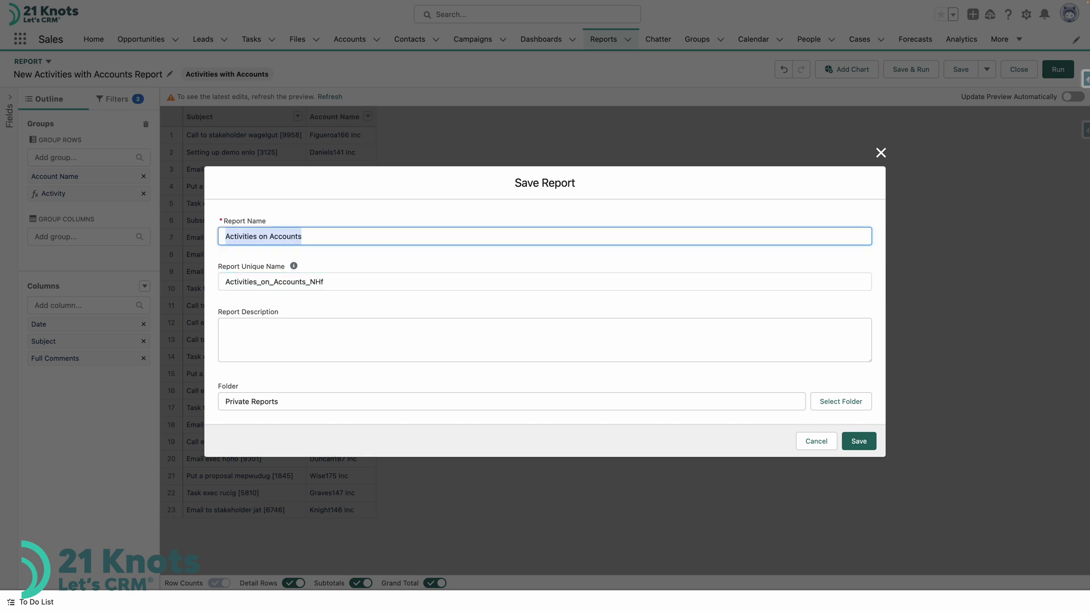
key("Tab")
left_click(343, 279)
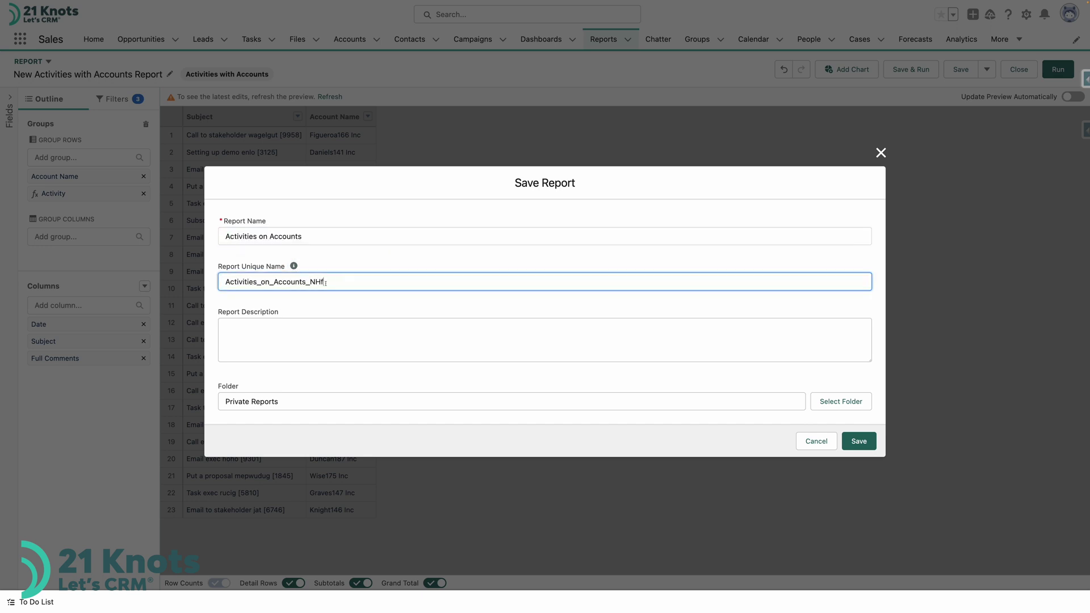
left_click(274, 329)
type("Display activities ")
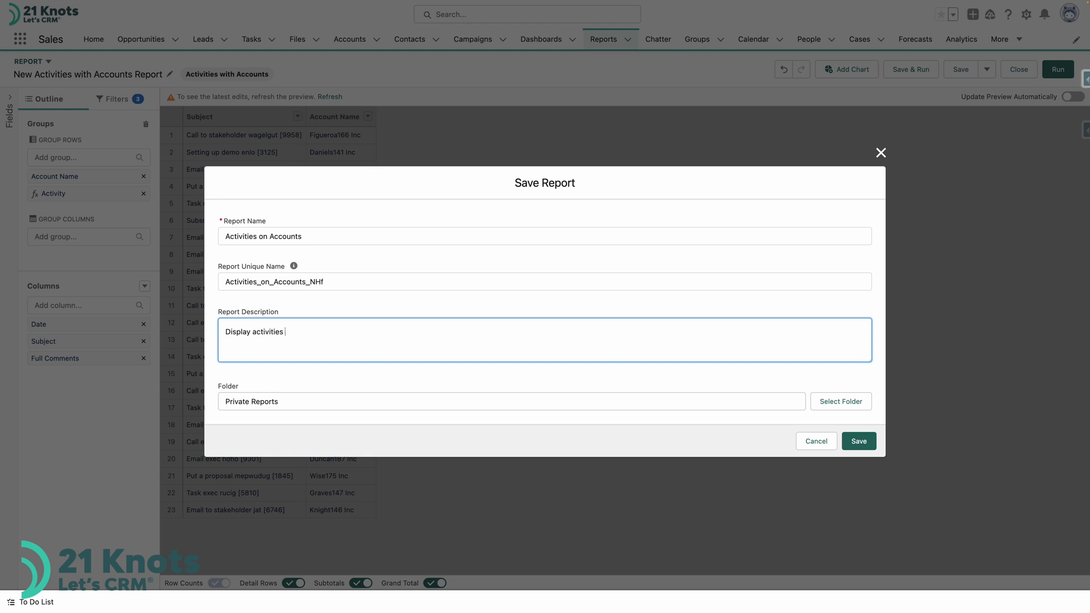
type("on current account")
Save the report into the Public Reports folder
left_click(837, 402)
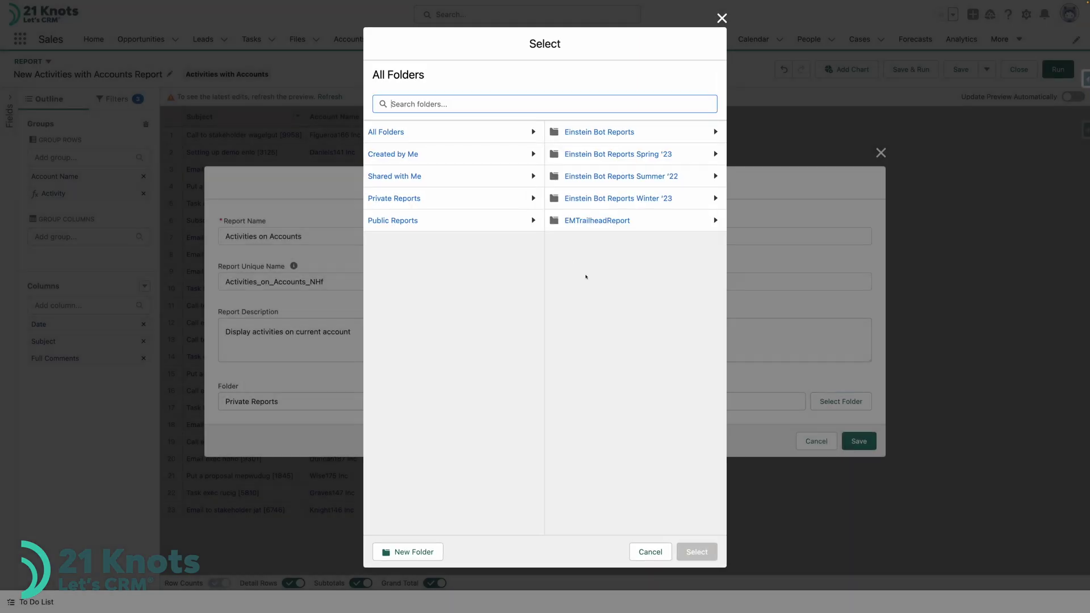
left_click(396, 222)
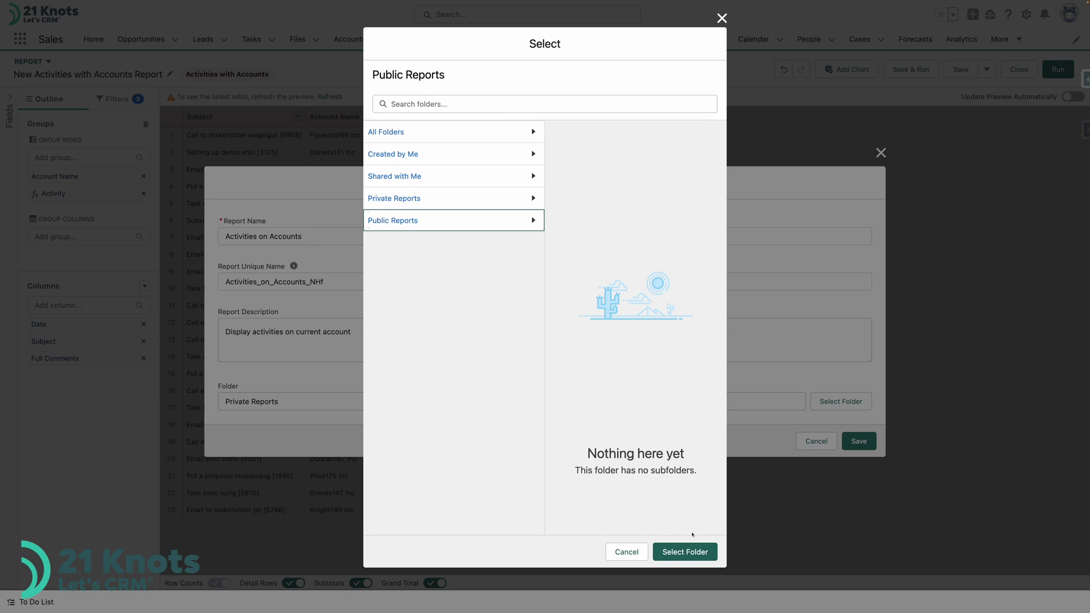
left_click(689, 552)
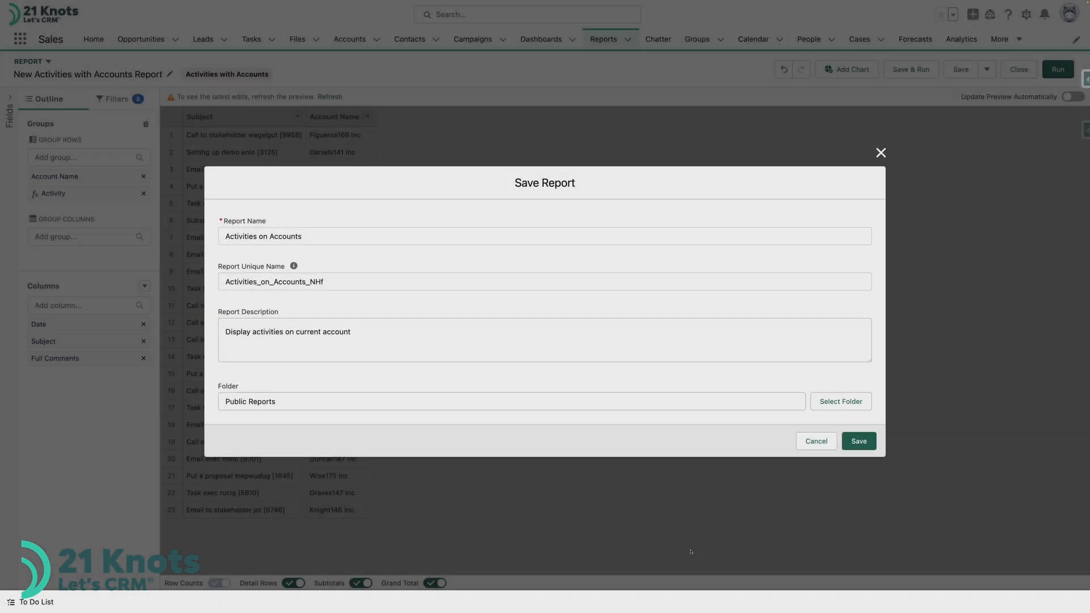
left_click(864, 445)
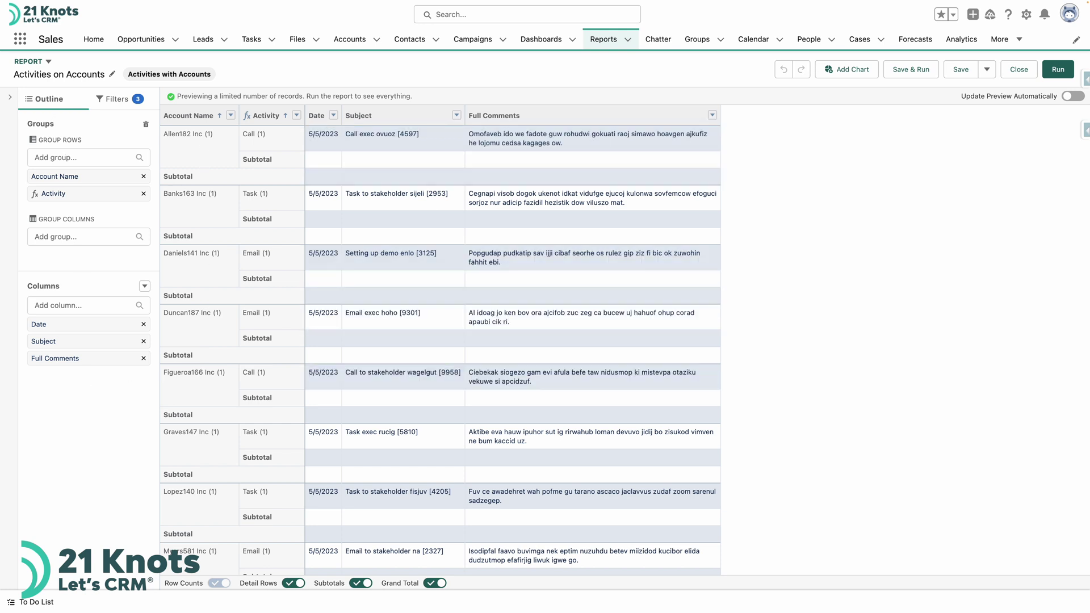
Change the report's Show Me filter to show all activities instead of the team's
left_click(118, 100)
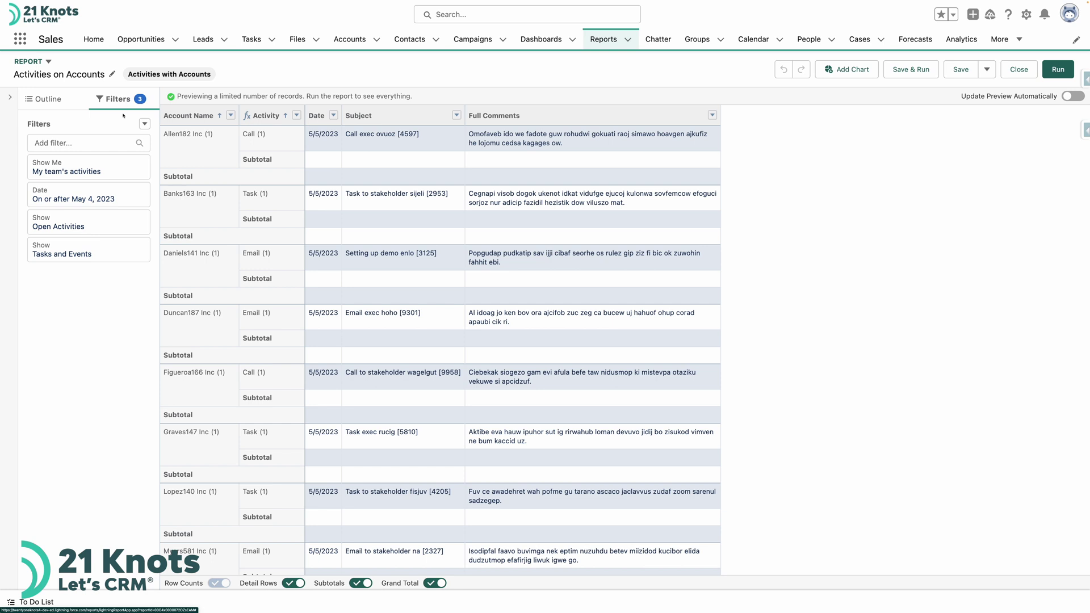
left_click(91, 166)
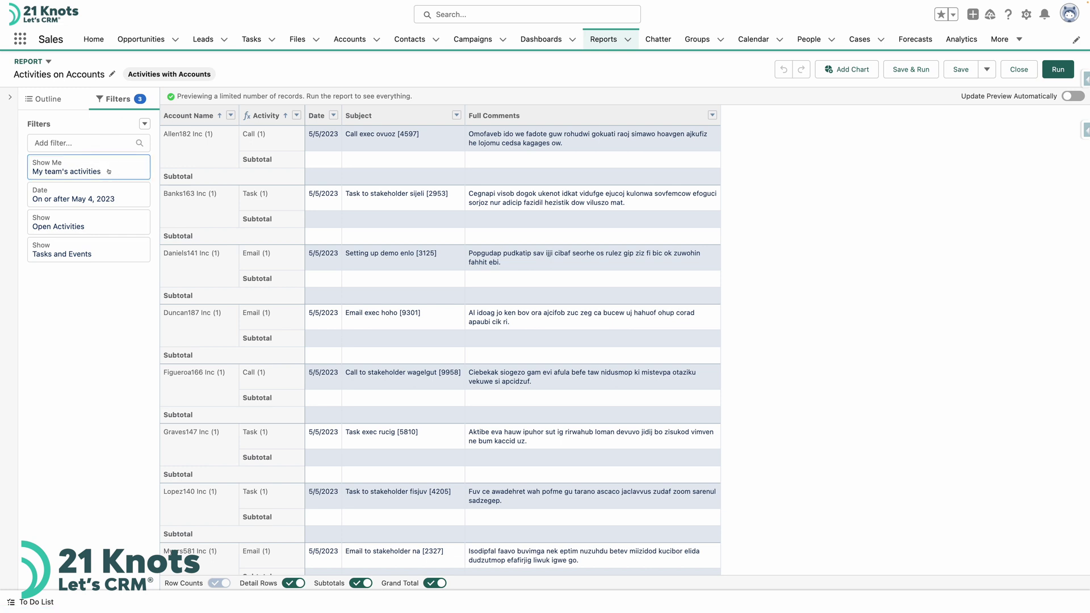
left_click(88, 174)
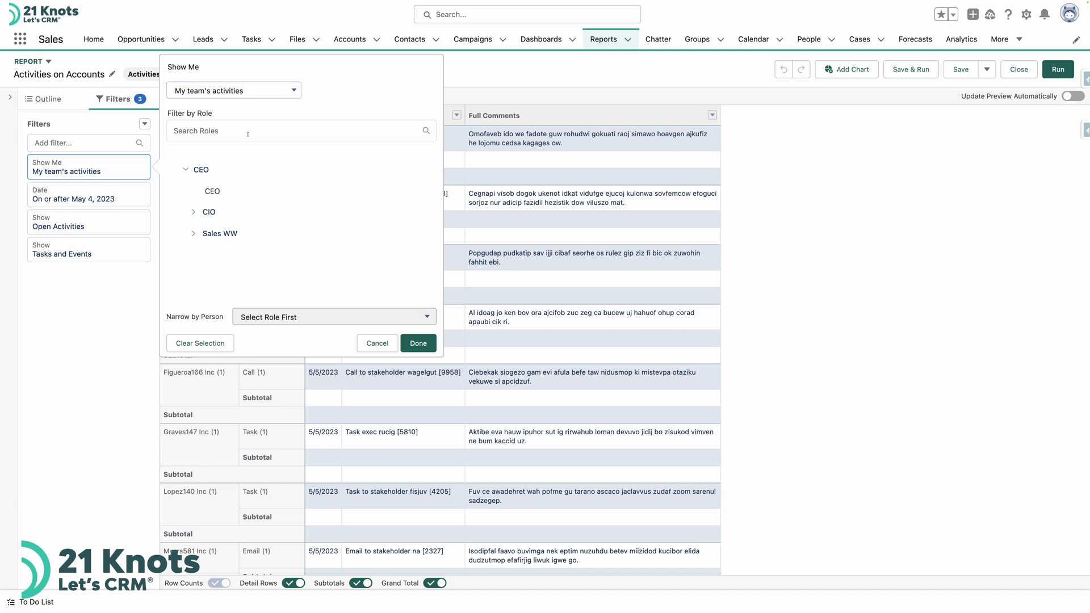
left_click(261, 93)
left_click(222, 175)
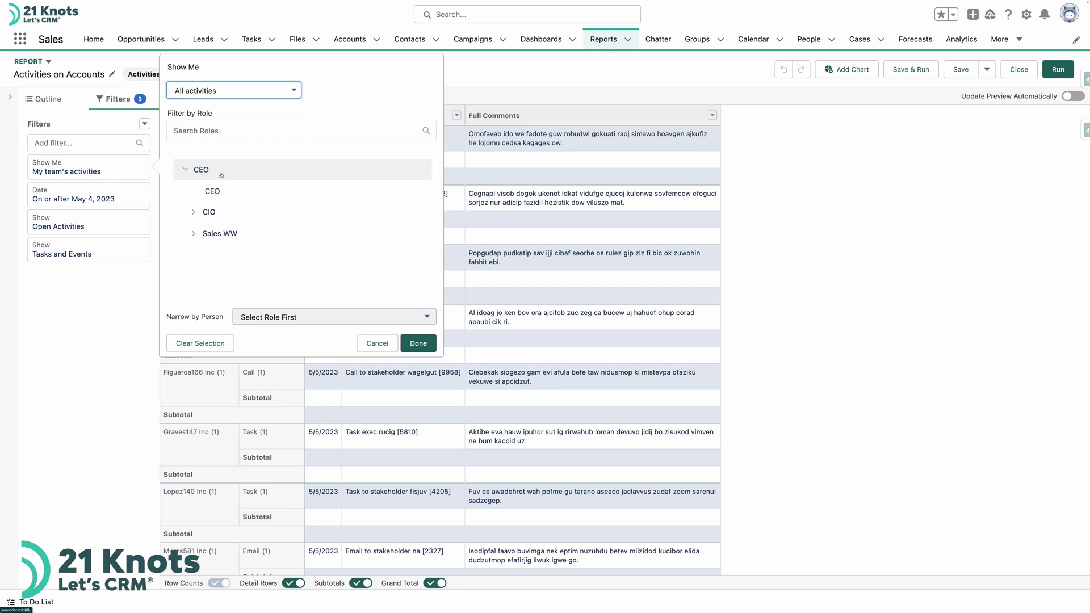
left_click(418, 343)
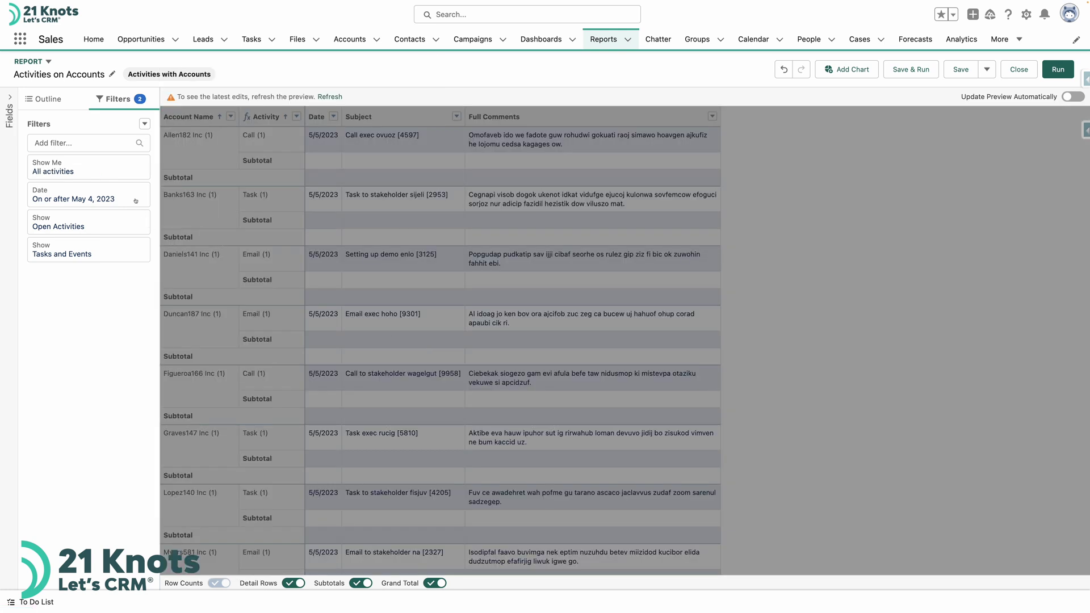
Set the report's date filter range to All Time
left_click(136, 201)
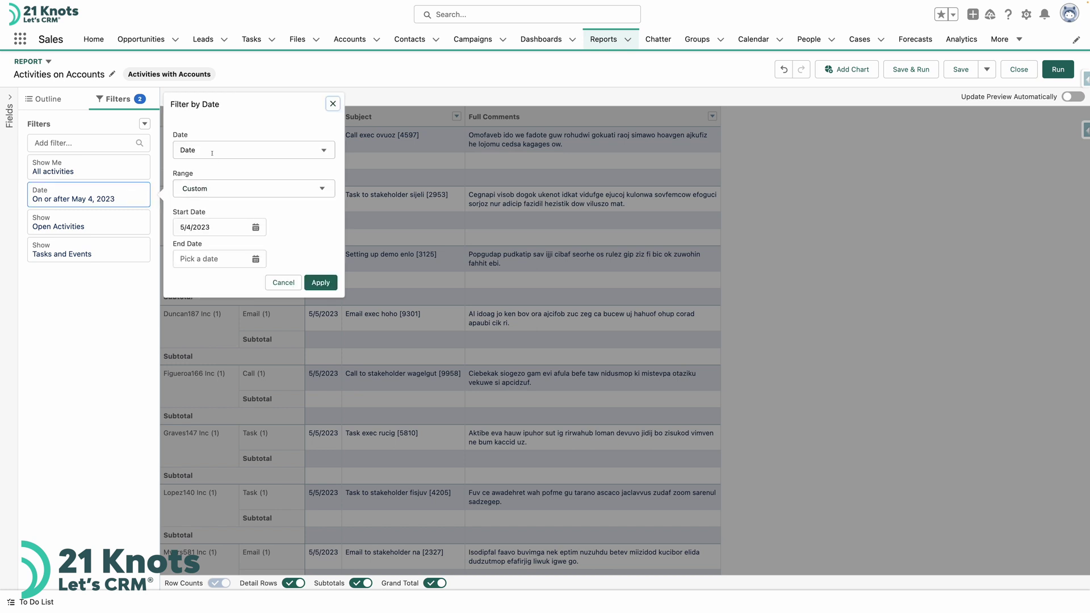
left_click(222, 191)
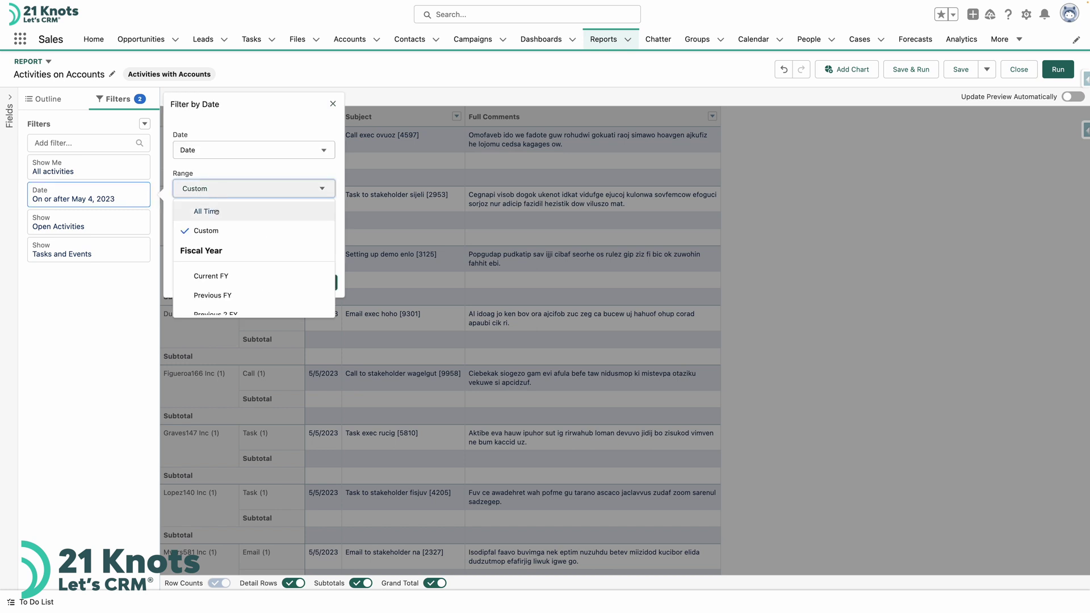
left_click(217, 209)
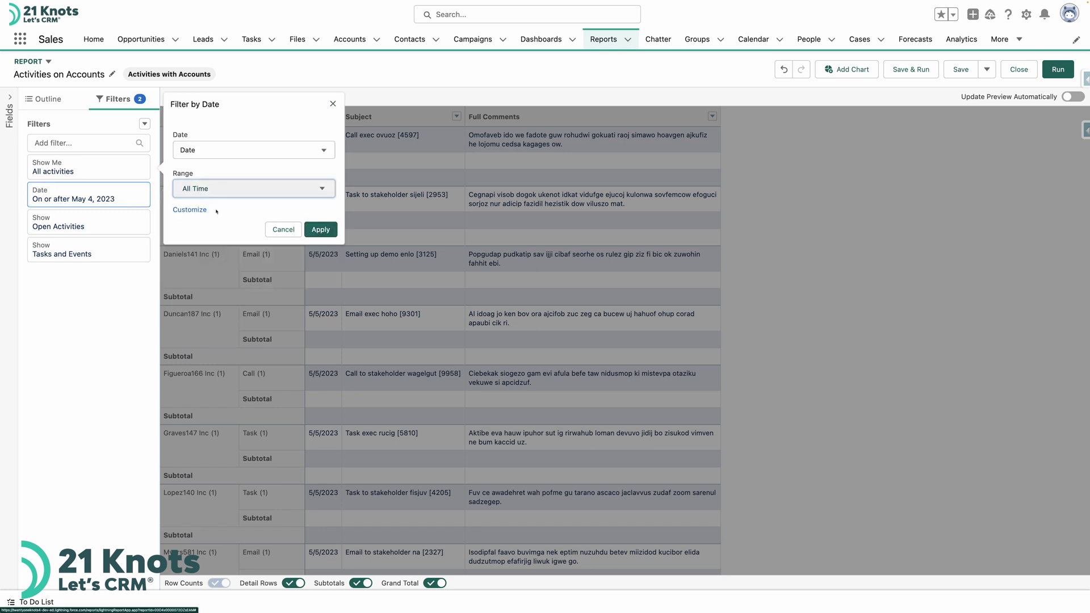
left_click(321, 230)
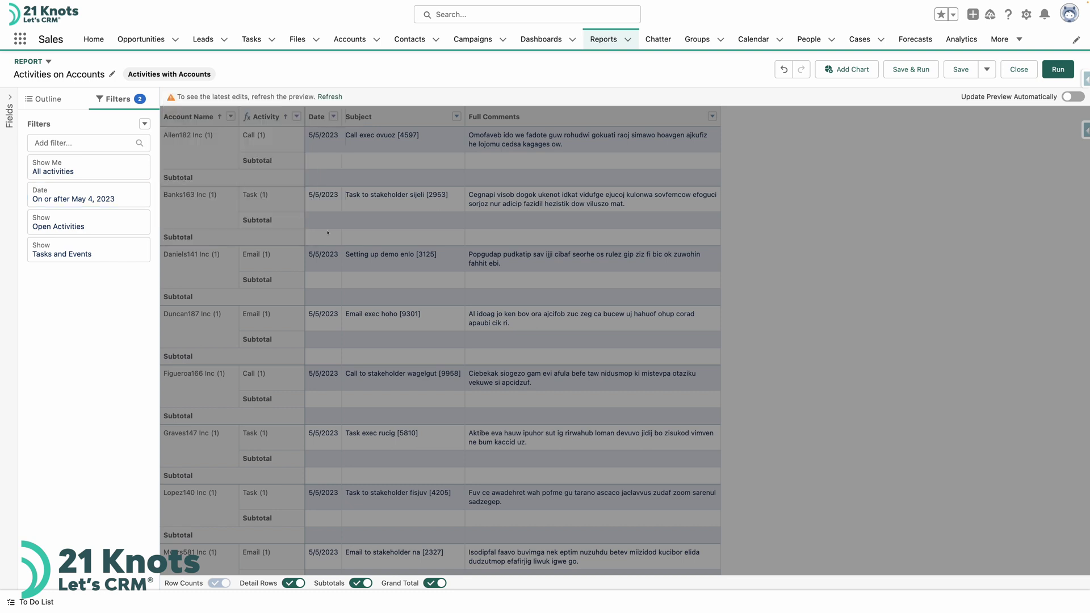
Change the activity status filter to Open & Completed Activities
left_click(111, 228)
left_click(231, 233)
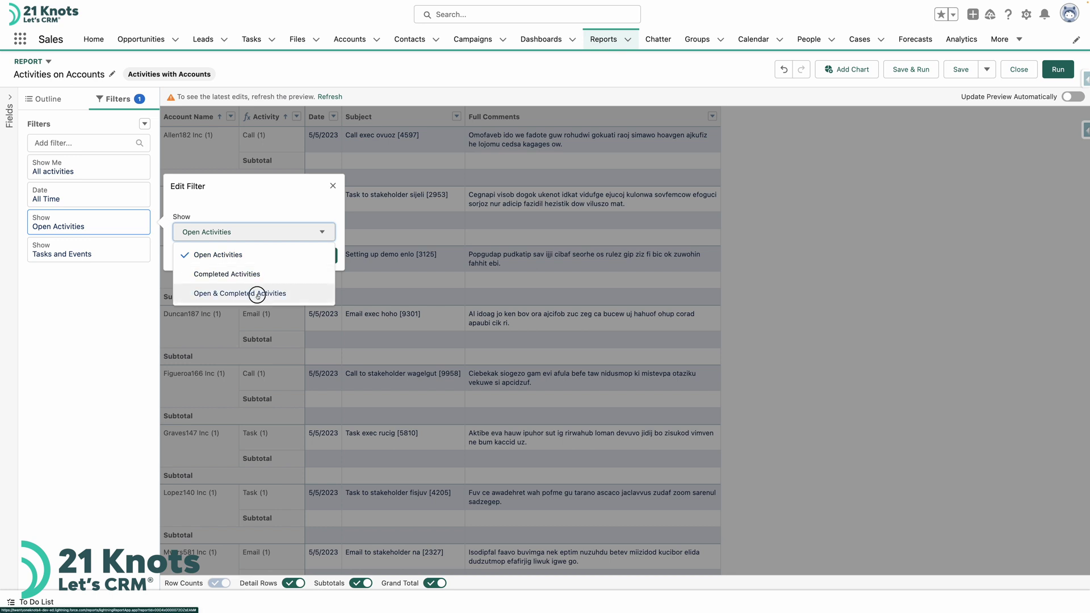
left_click(260, 294)
left_click(320, 256)
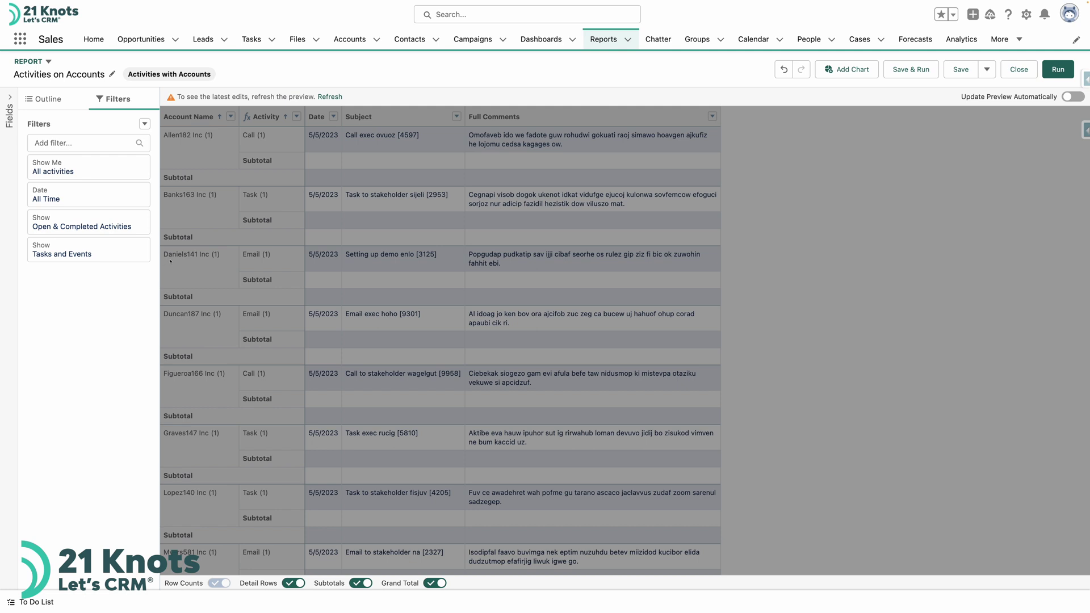
Add an Account ID filter with an empty value and save the report
left_click(89, 142)
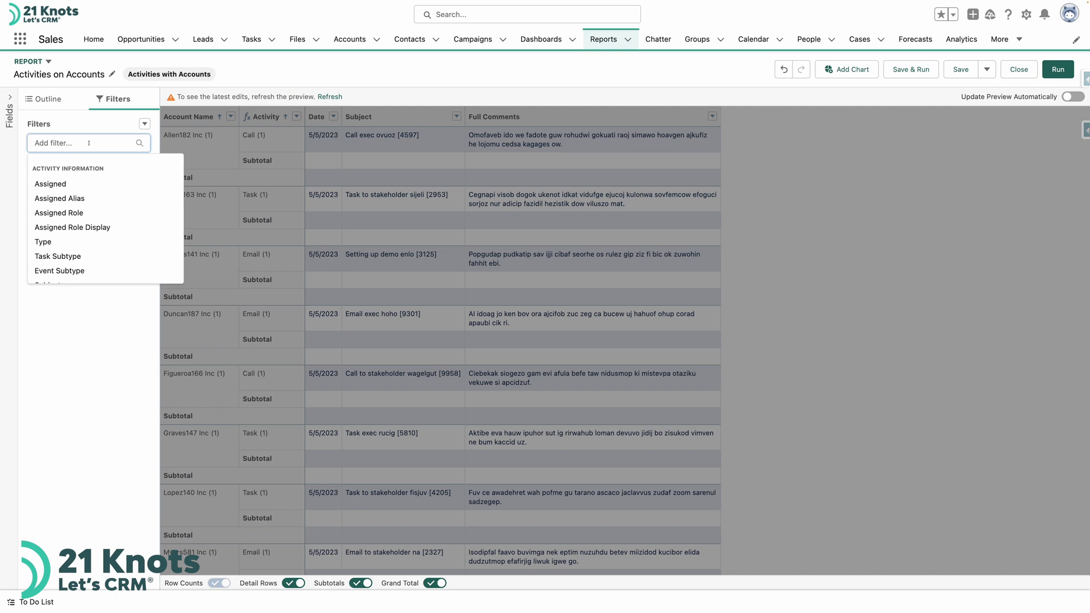
type("ac")
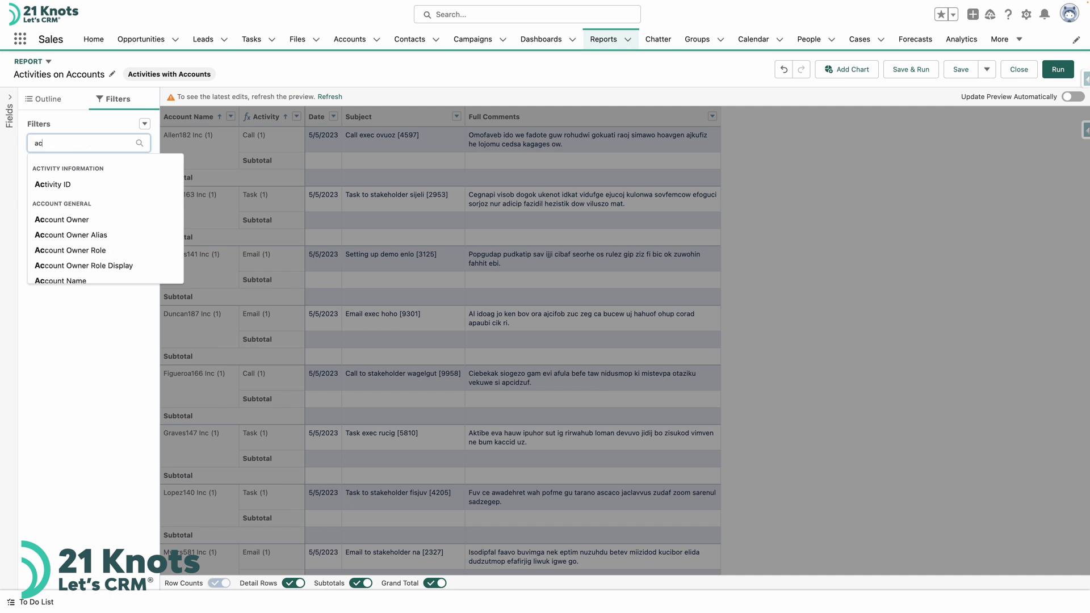
type("count i")
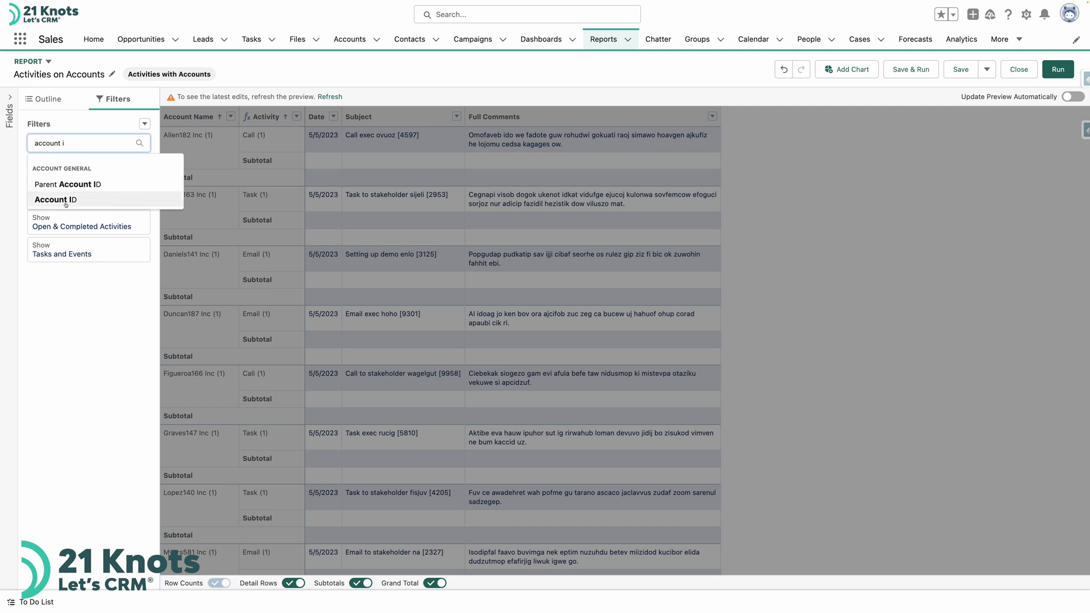
left_click(66, 200)
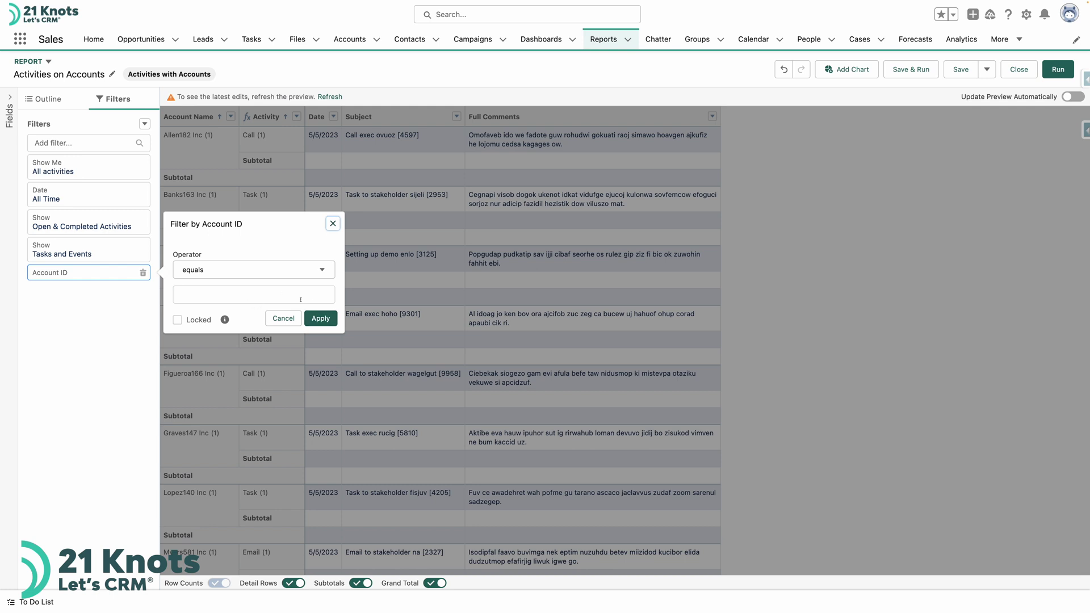
left_click(319, 318)
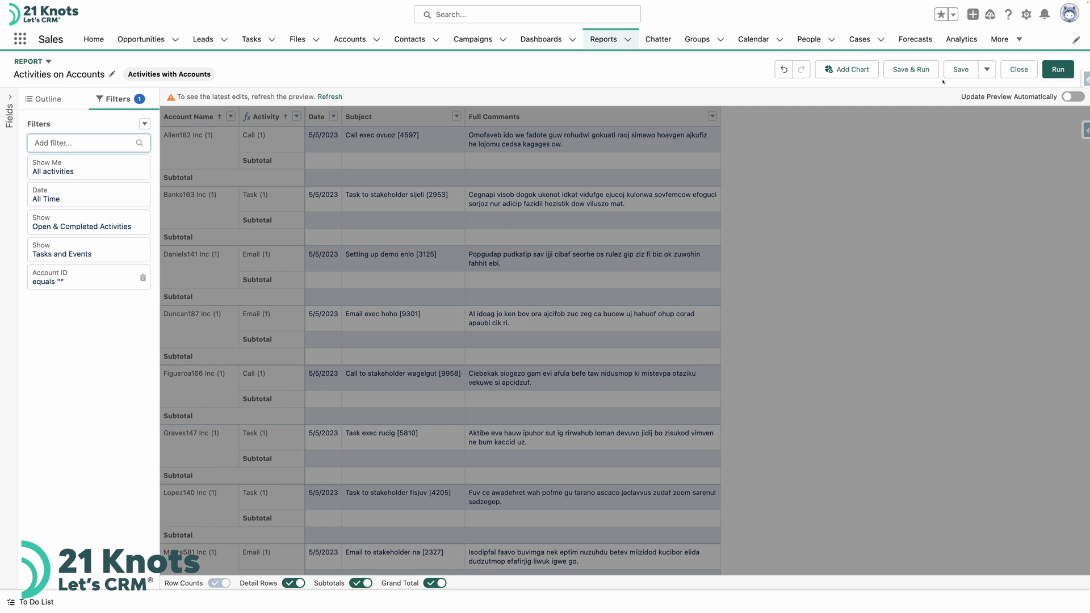
left_click(959, 70)
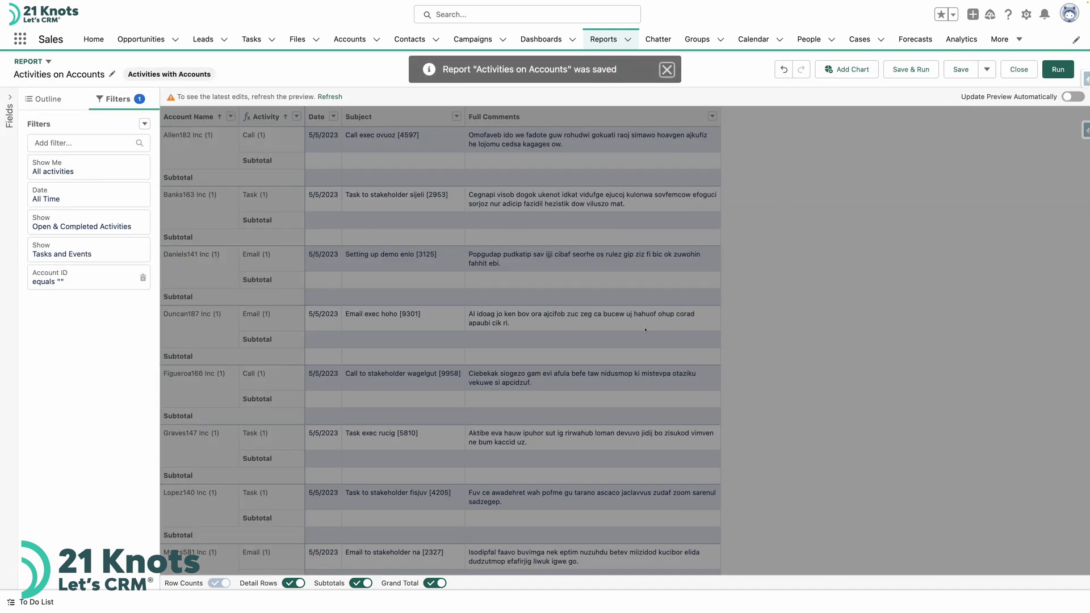
Turn off subtotals, save, and run the report, which returns 0 records
left_click(358, 583)
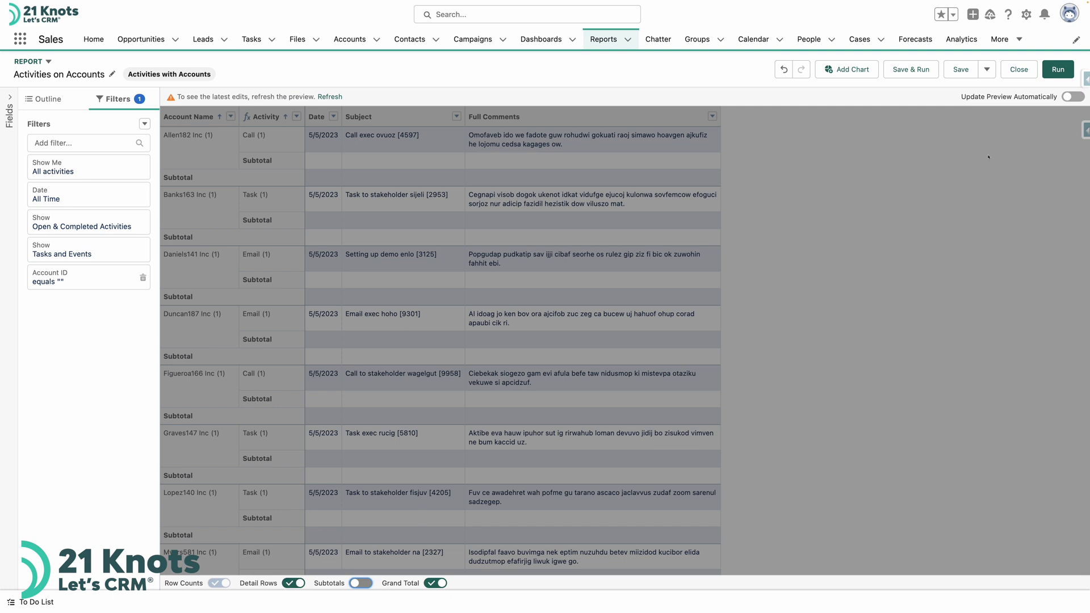
left_click(964, 70)
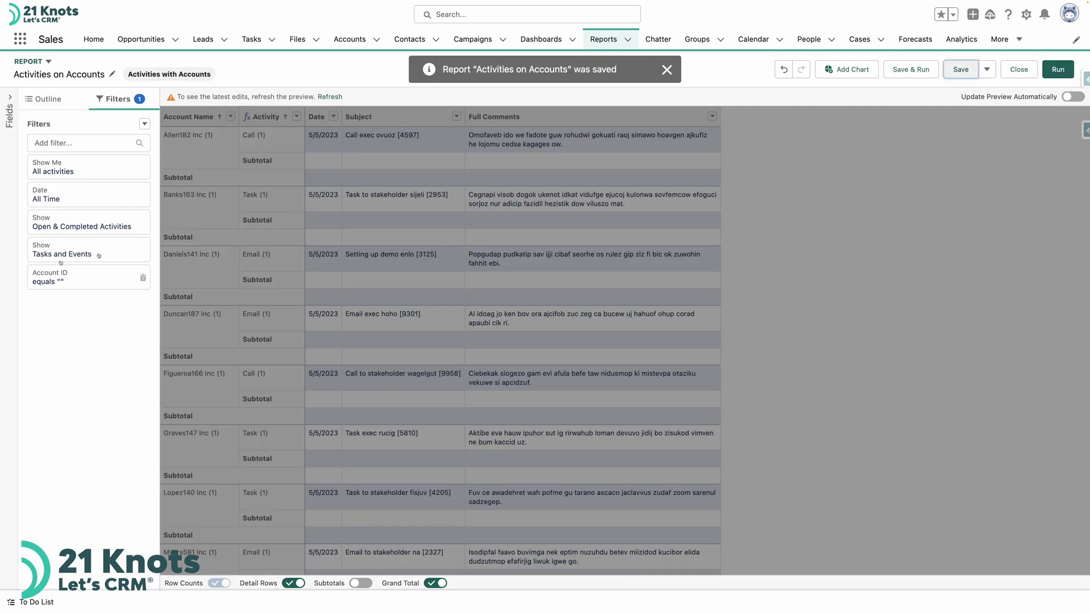
left_click(59, 100)
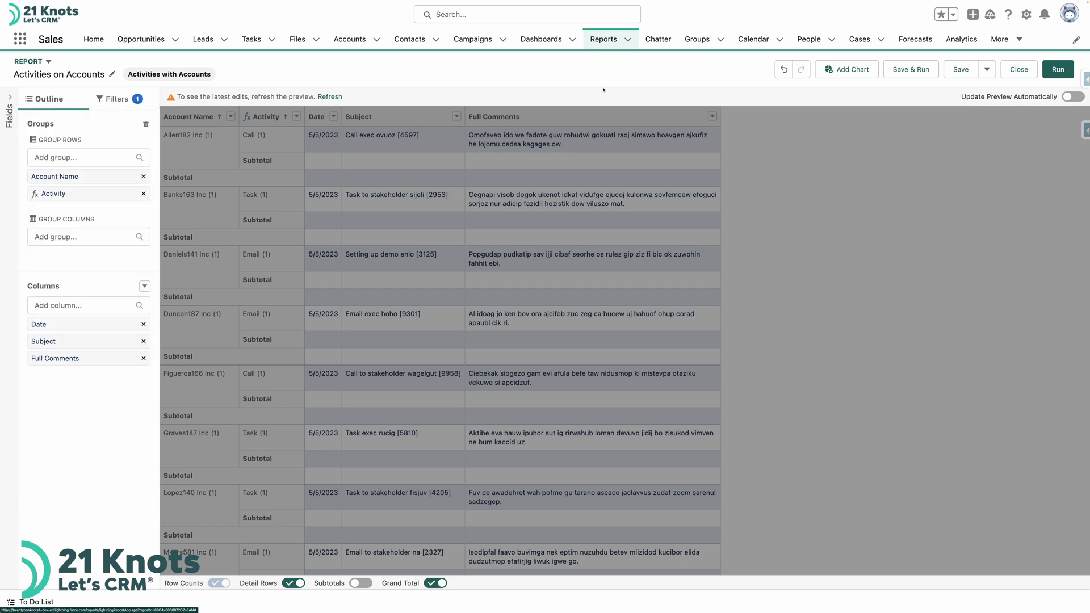
left_click(1052, 70)
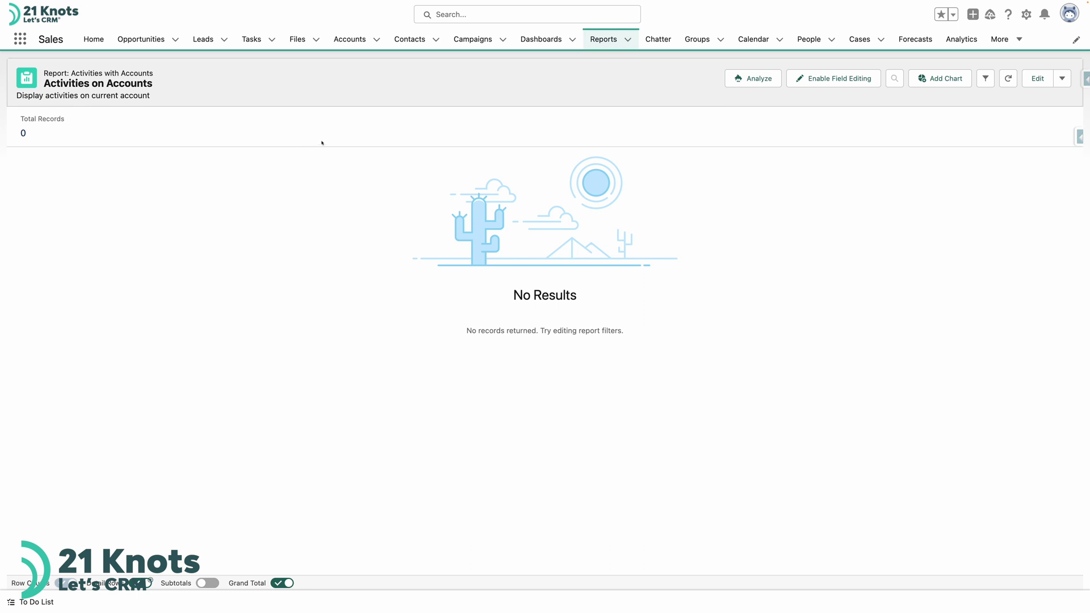
Open Chrome's View menu from the macOS menu bar
mouse_move(309, 2)
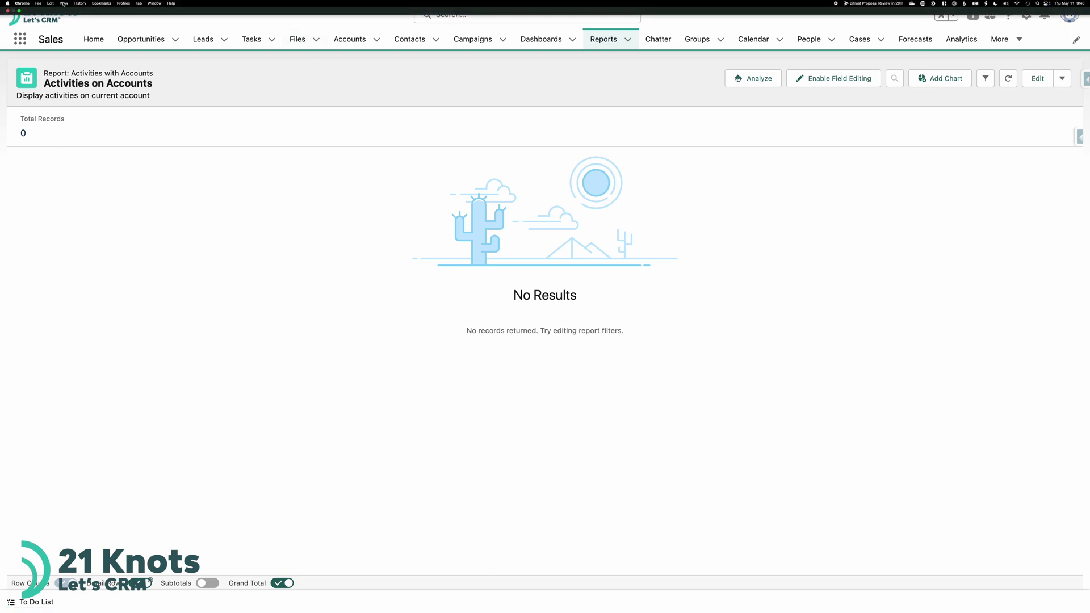
left_click(64, 2)
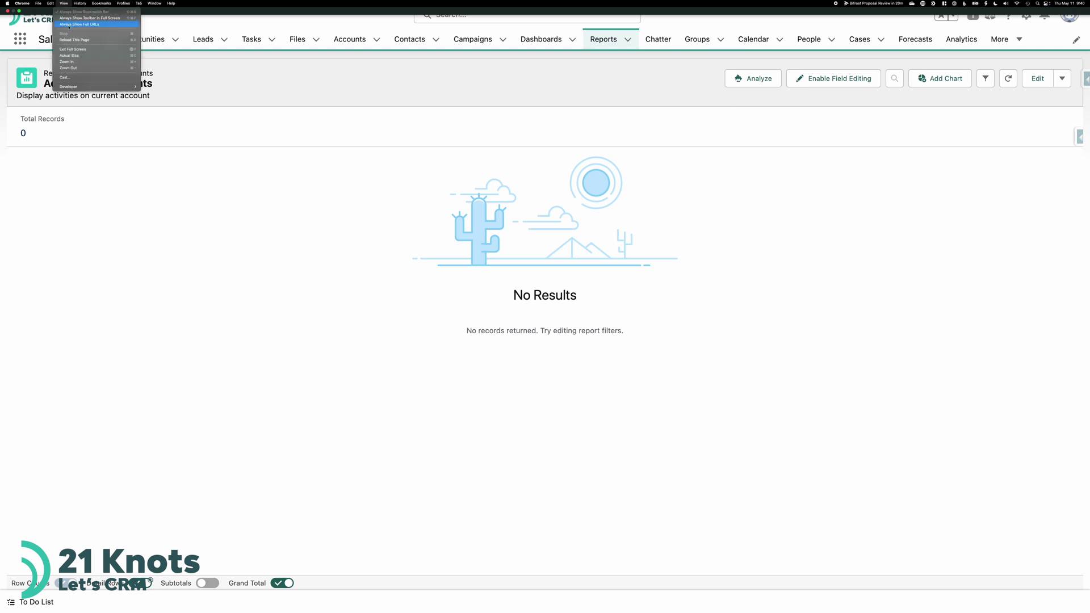
Keep the browser toolbar shown in full screen and select the report's URL
left_click(69, 25)
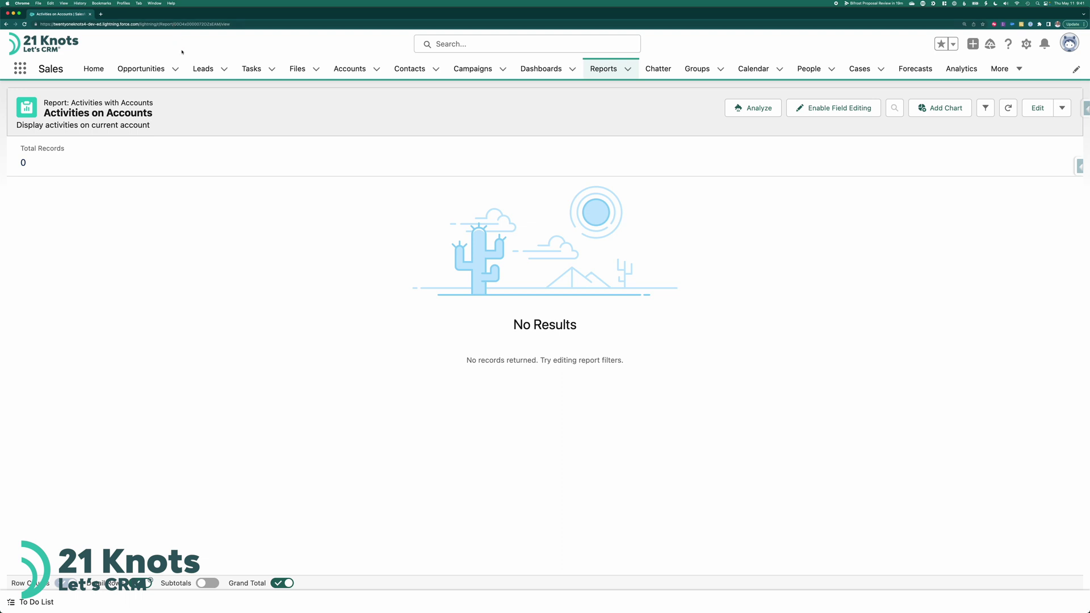
left_click(236, 23)
key("super+c")
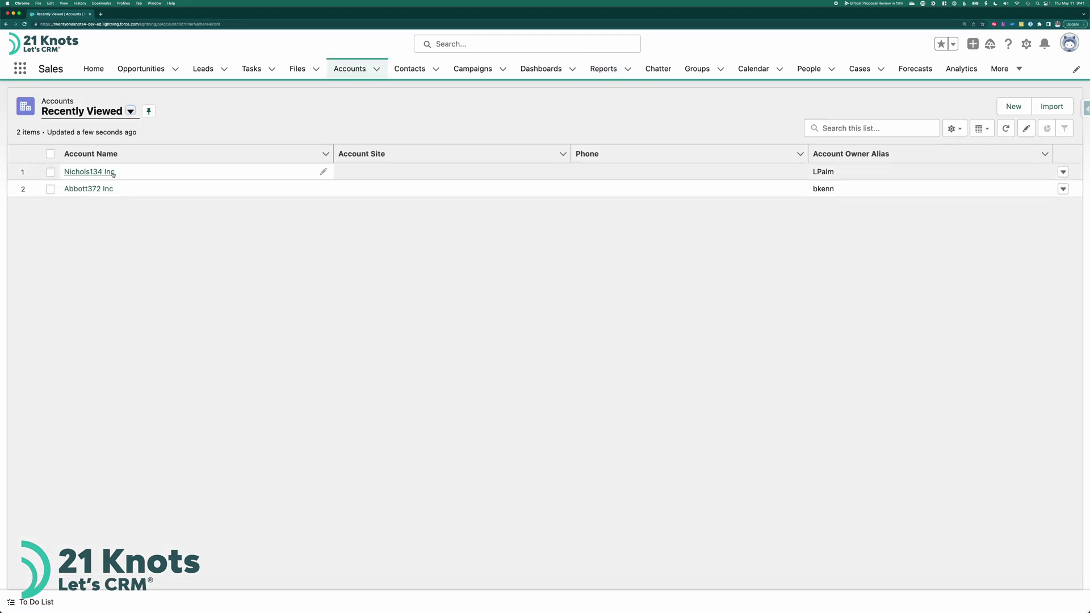
From the Nichols134 Inc account, start a new button on the Account object's Buttons, Links, and Actions
left_click(89, 172)
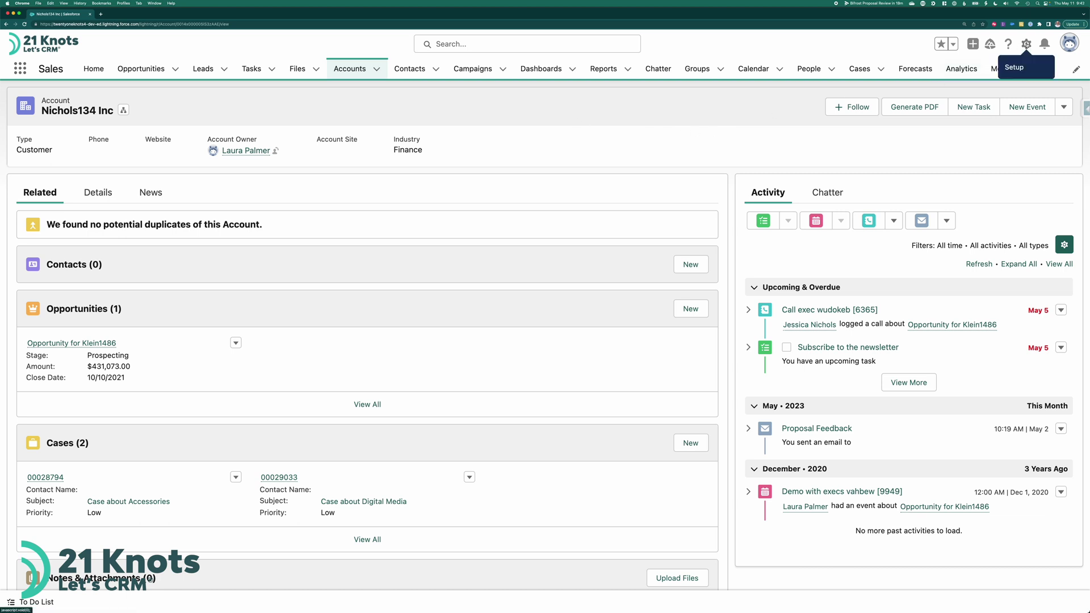
left_click(1026, 44)
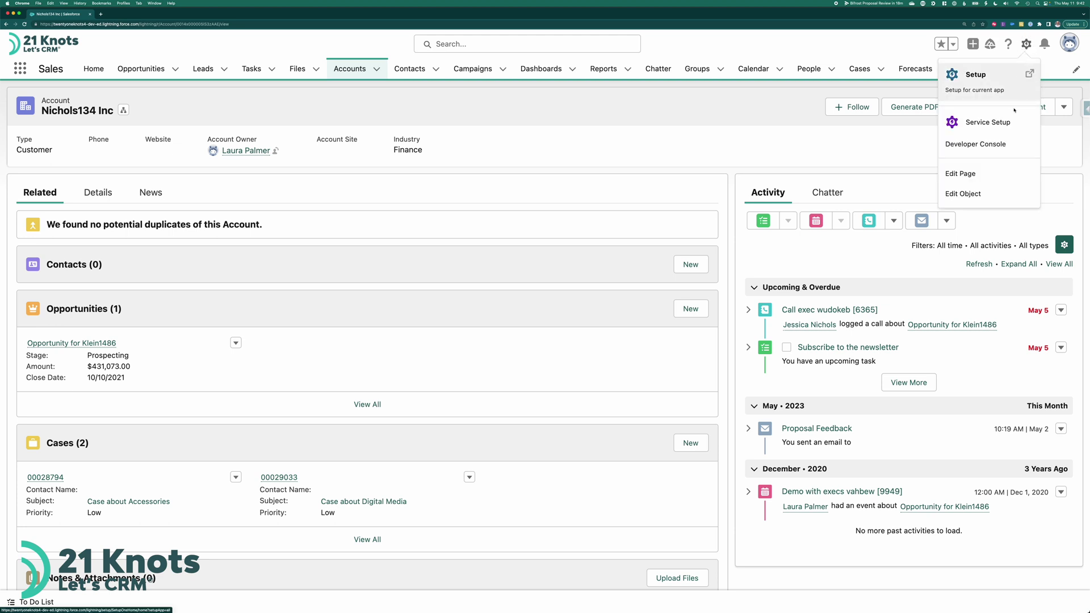
left_click(975, 194)
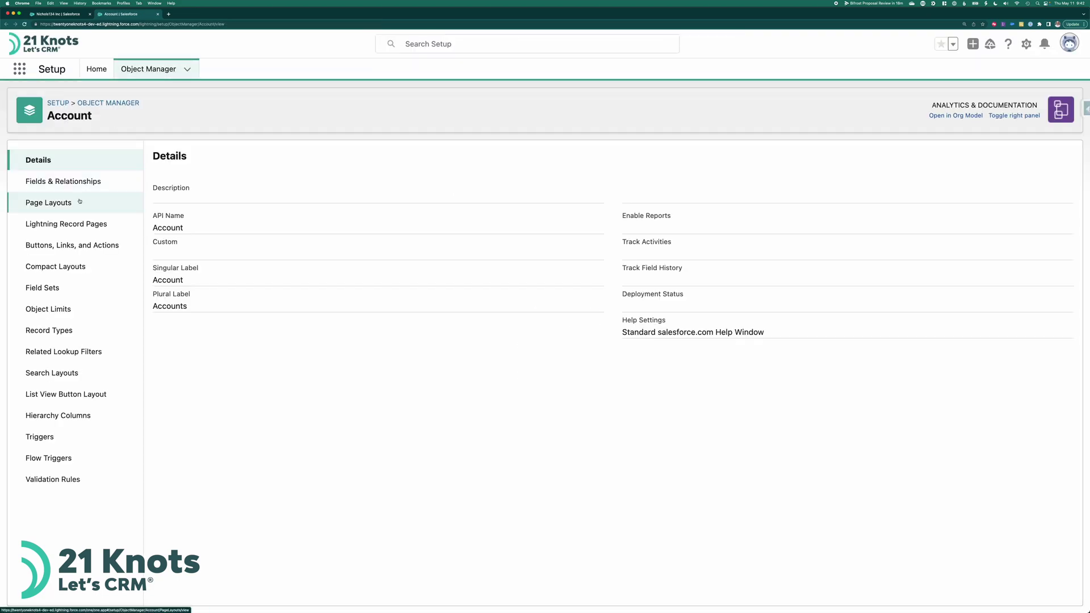
left_click(74, 247)
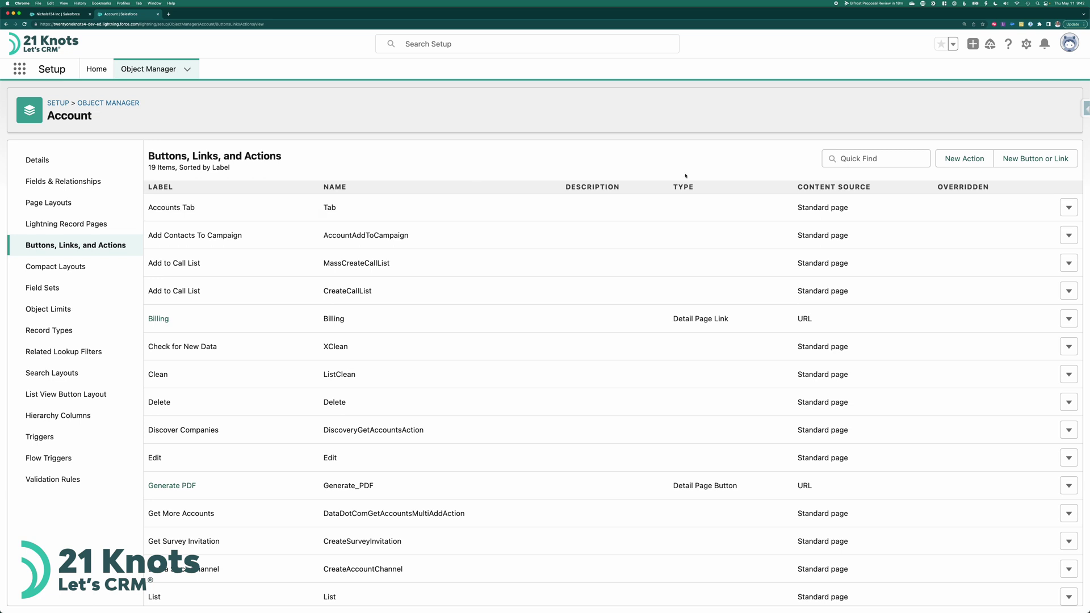
left_click(1036, 162)
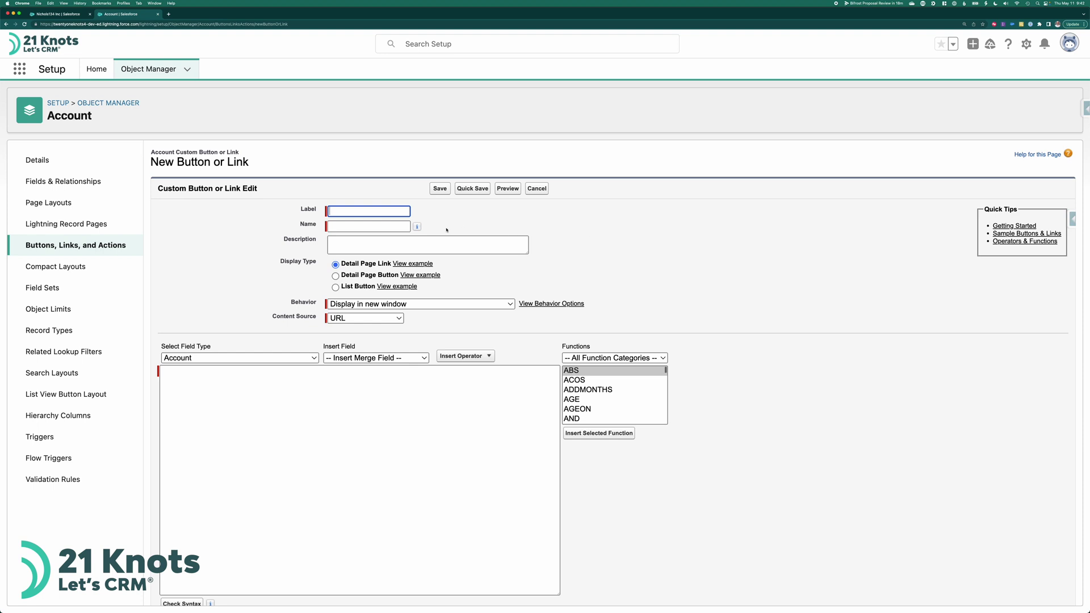
Paste the report URL into the new button's content box
scroll(446, 229, "down", 1)
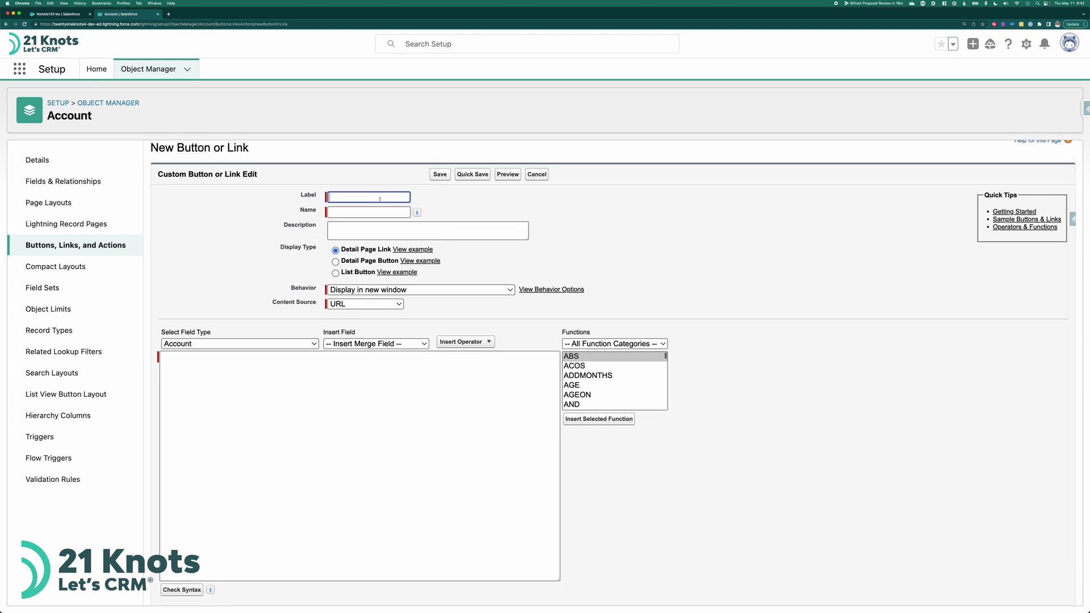
left_click(214, 368)
key("super+v")
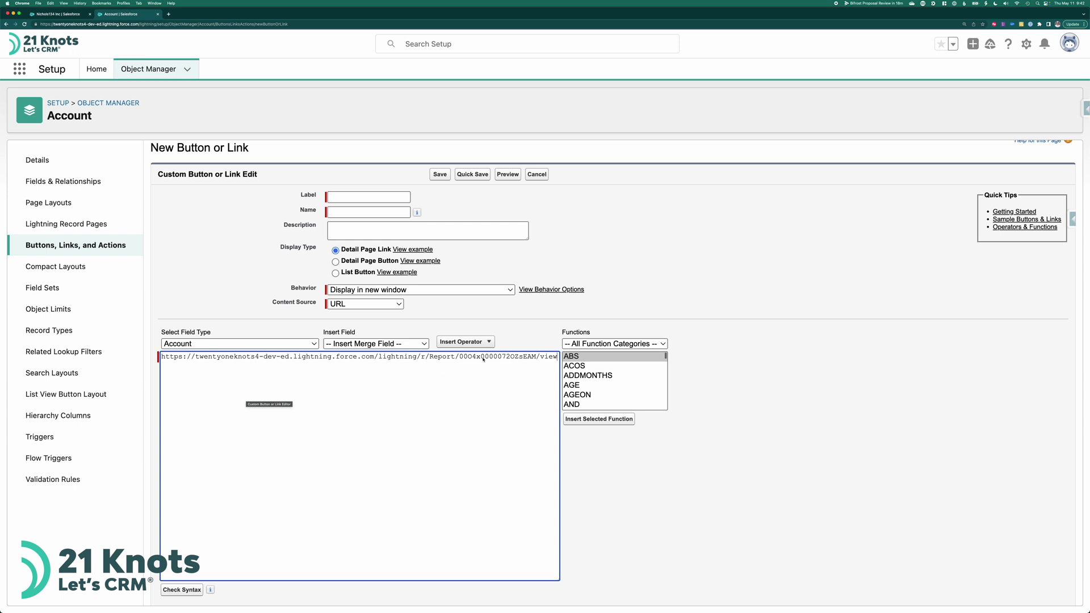
Label the button 'Activity Report' (name Activity_Report), add a description, and make it a Detail Page Button
left_click(352, 197)
type("Activity")
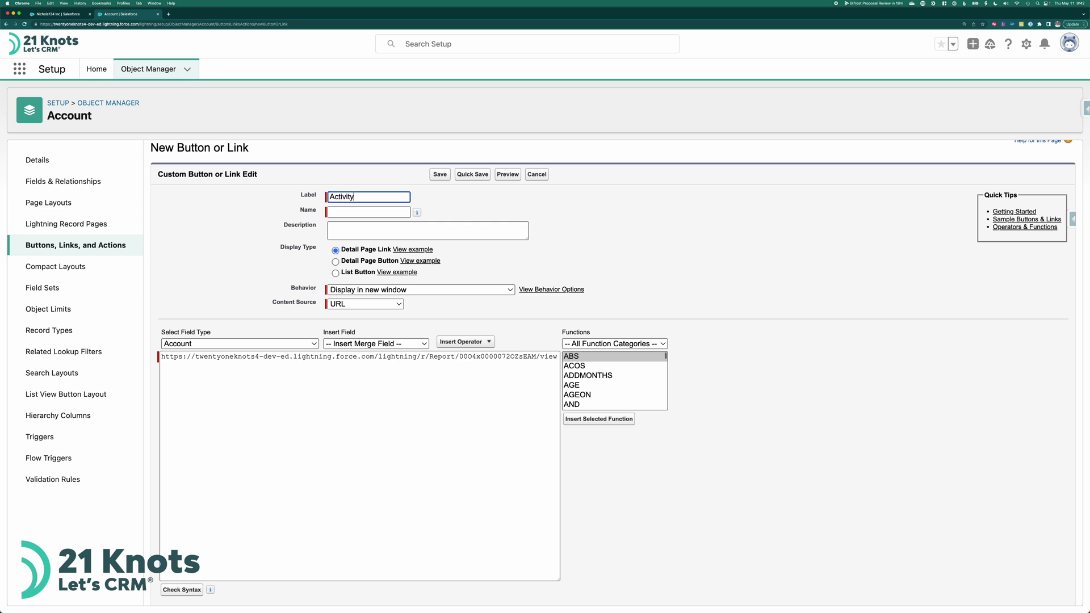
type(" Report")
key("Tab")
key("Tab")
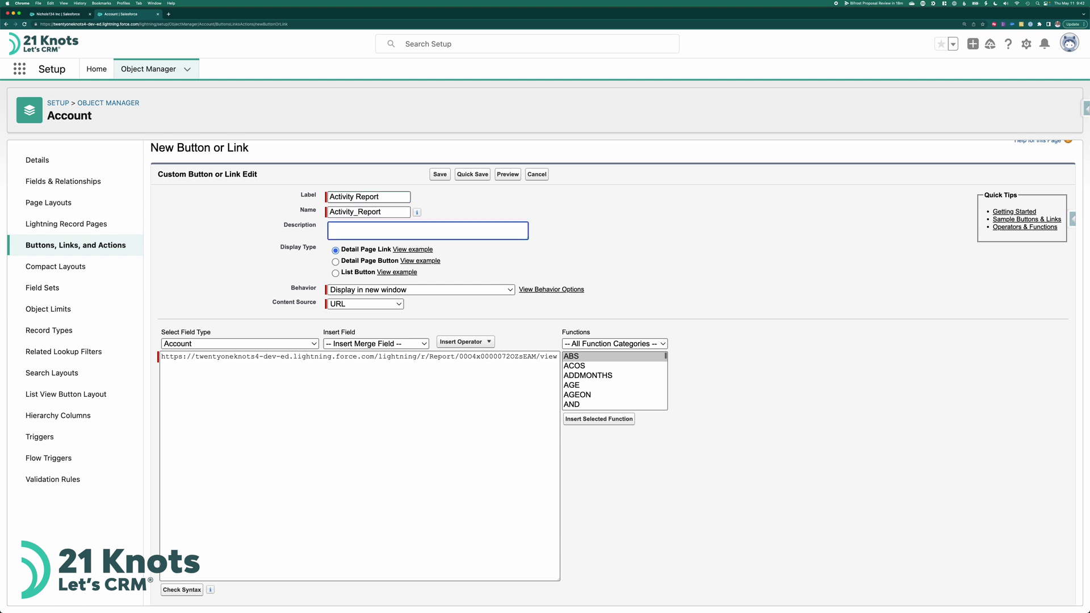
type("Launched")
type(" report of activities for current Account")
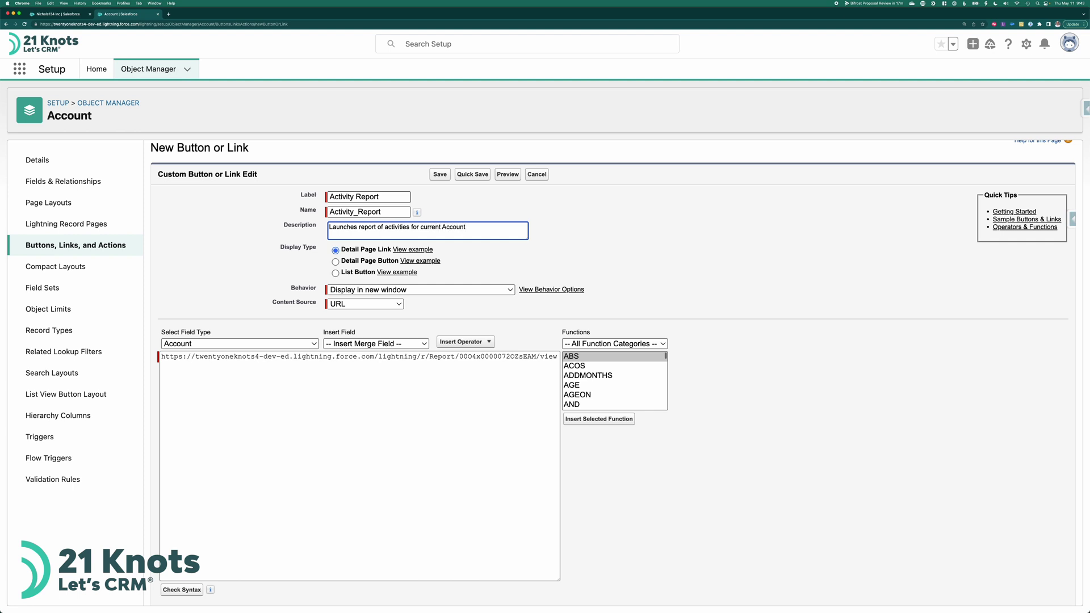
left_click(336, 262)
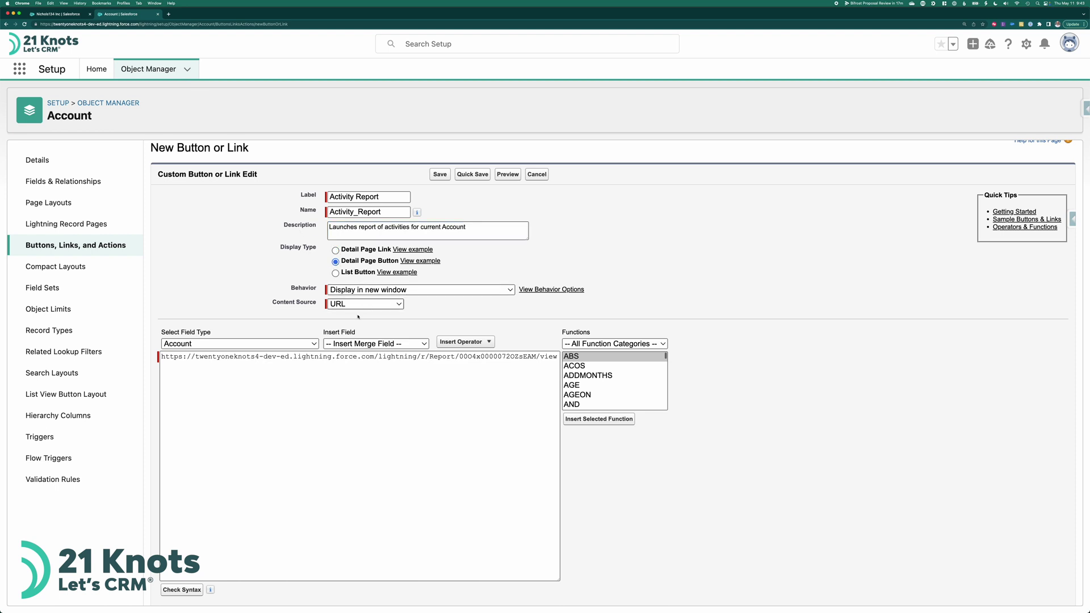
left_click(289, 359)
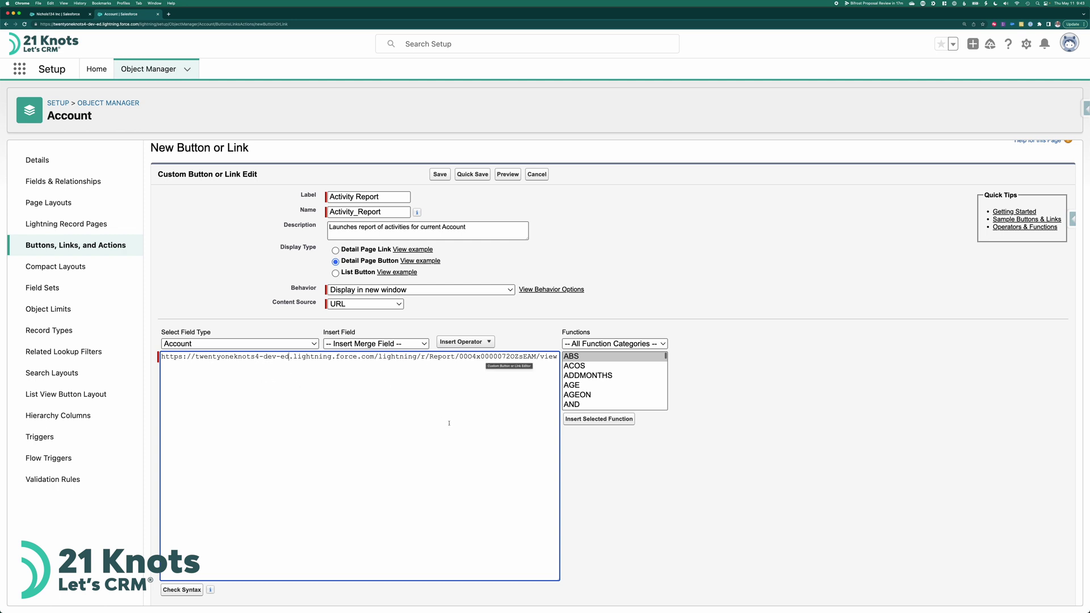
Append ?fv0={!Account_Id} to the end of the button's report URL
key("super+Right")
type("?")
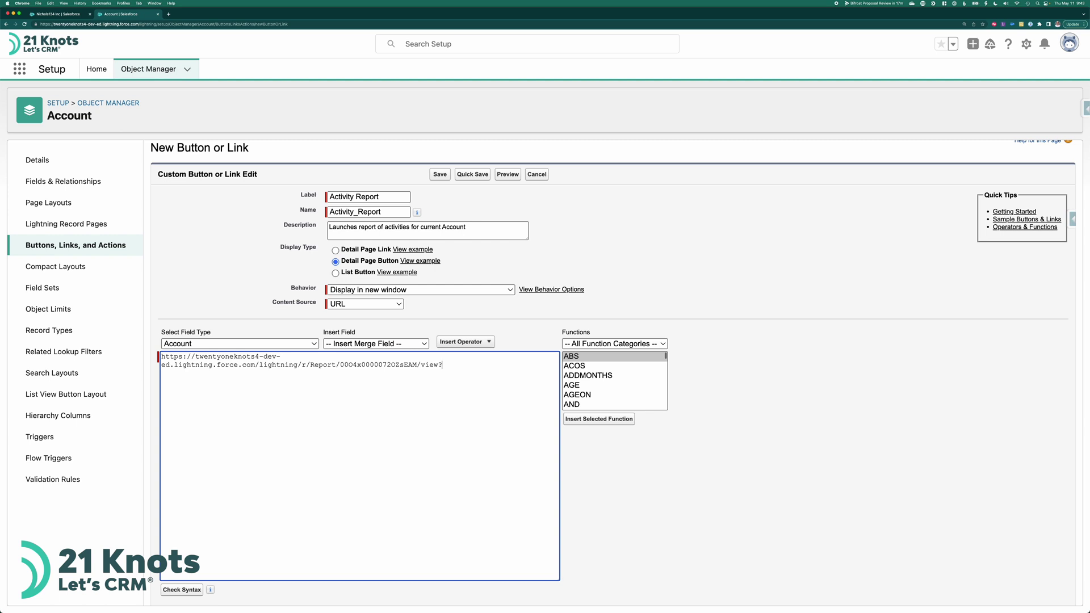
type("fv0=")
type("{!Account_Id")
Reopen the Activities on Accounts report in edit mode with its filters listed
left_click(78, 15)
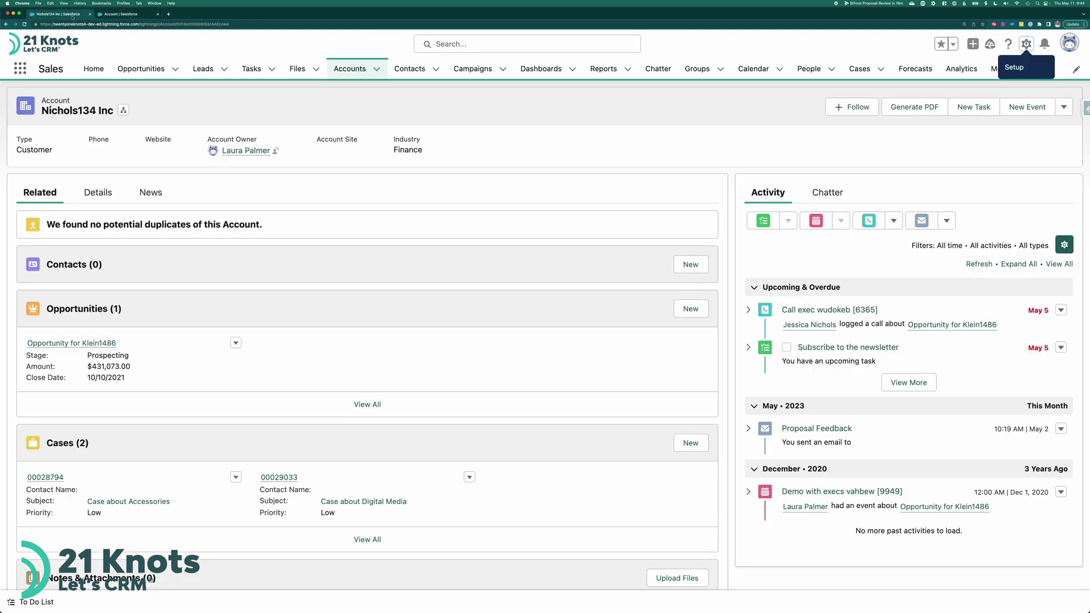
left_click(611, 75)
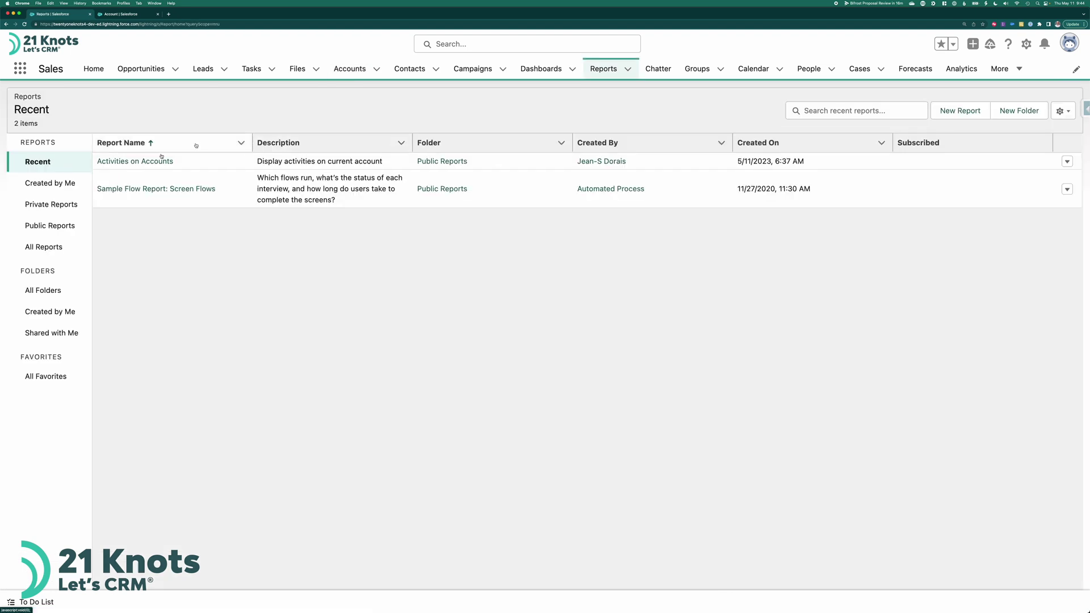
left_click(139, 161)
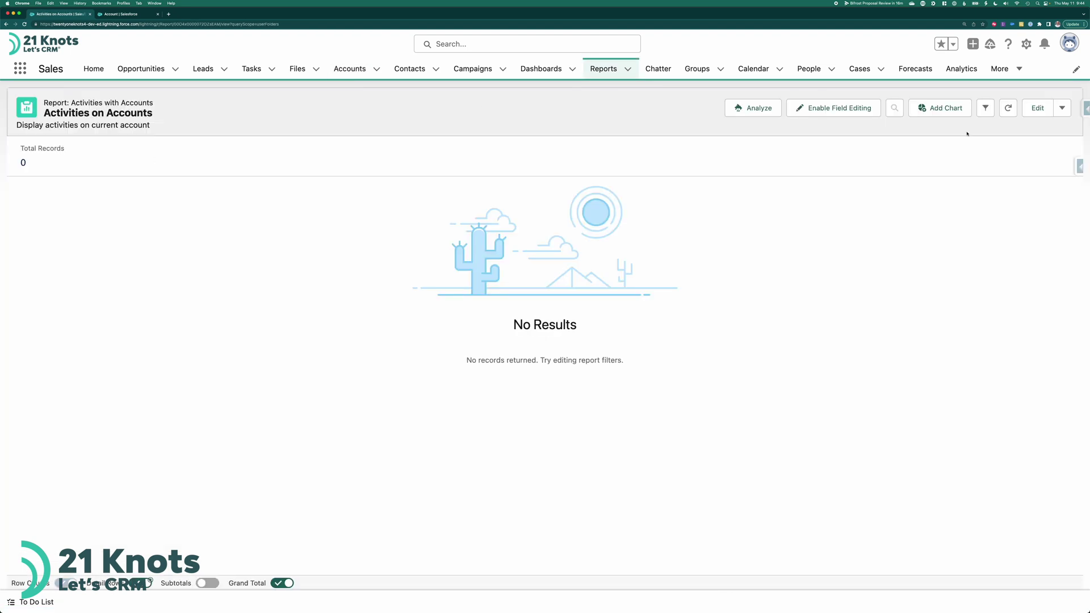
left_click(1037, 107)
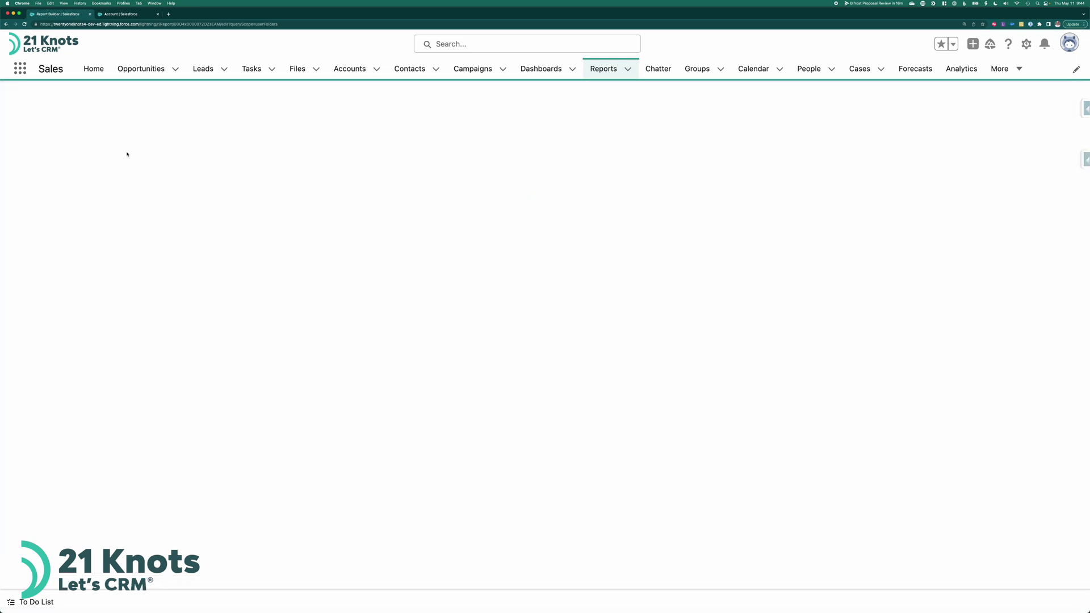
left_click(118, 128)
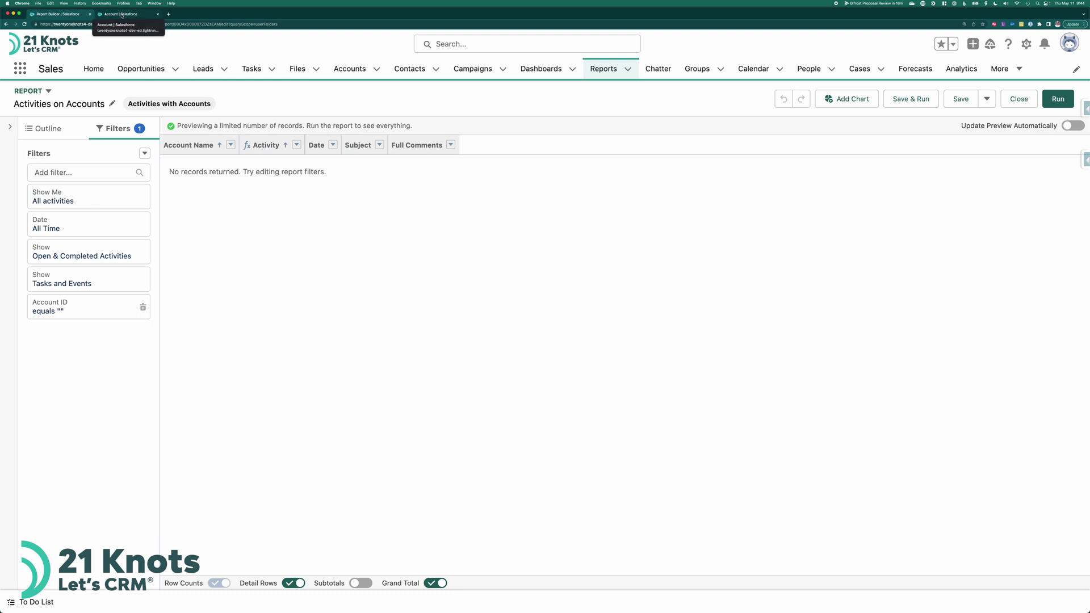
Check the button URL's syntax, save the Activity Report button, and dismiss the layout reminder
left_click(122, 15)
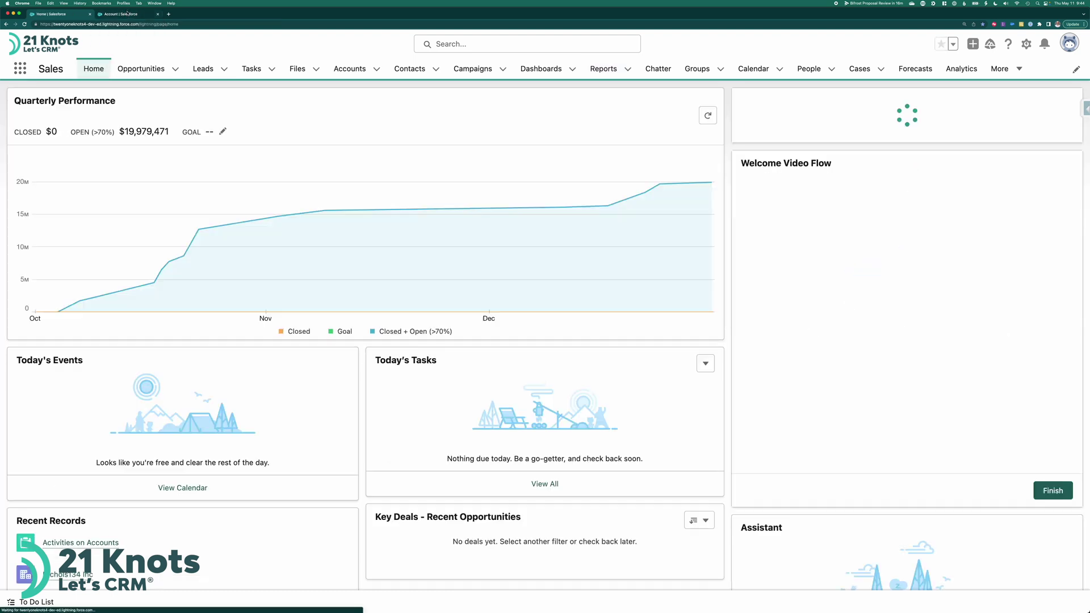
left_click(127, 15)
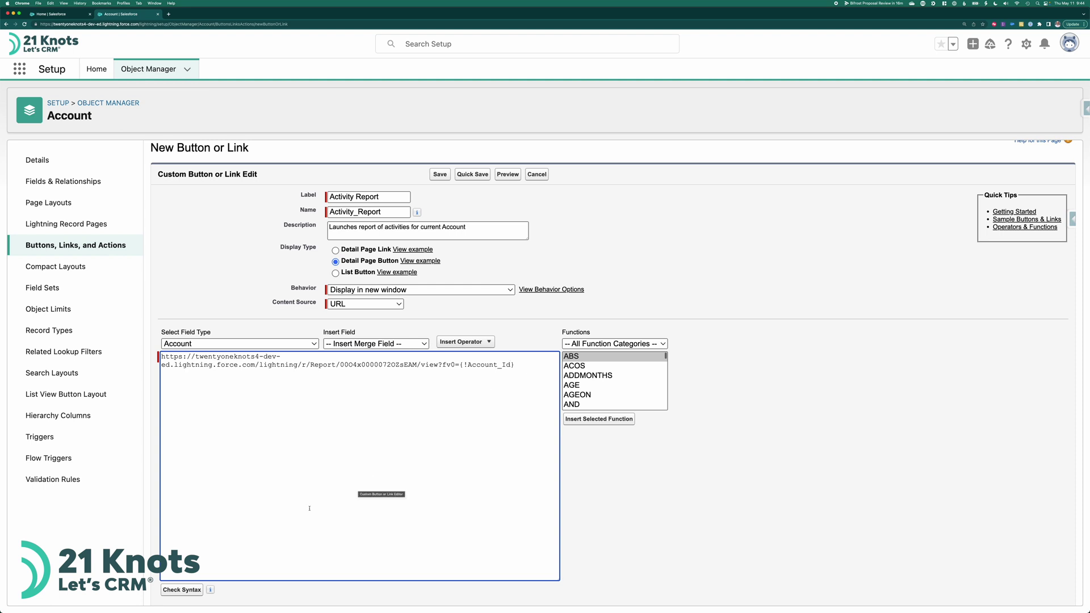
scroll(360, 488, "down", 2)
left_click(192, 538)
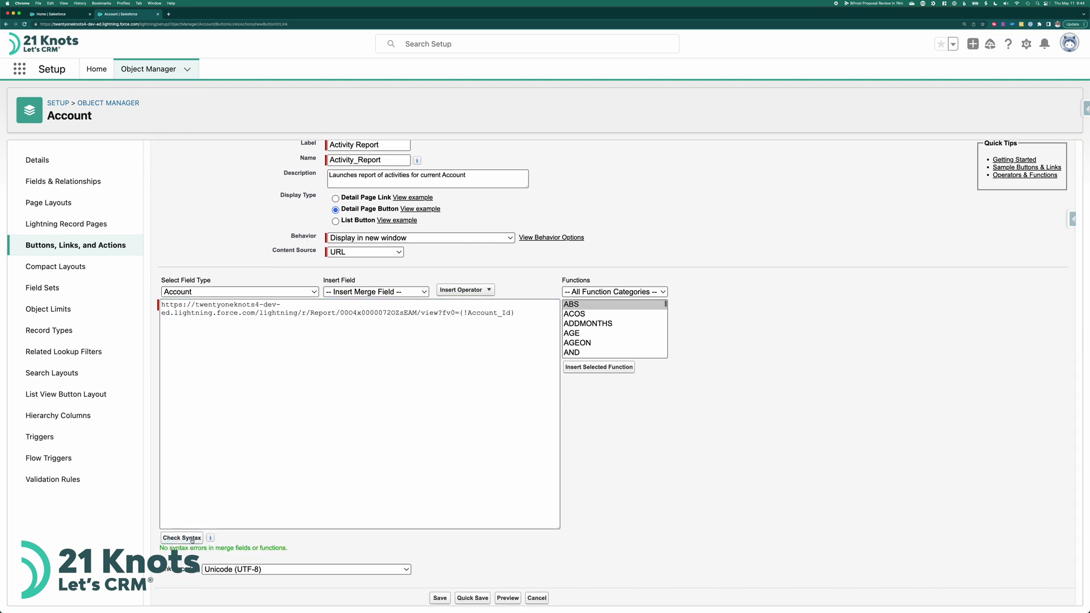
scroll(279, 555, "down", 1)
left_click(440, 591)
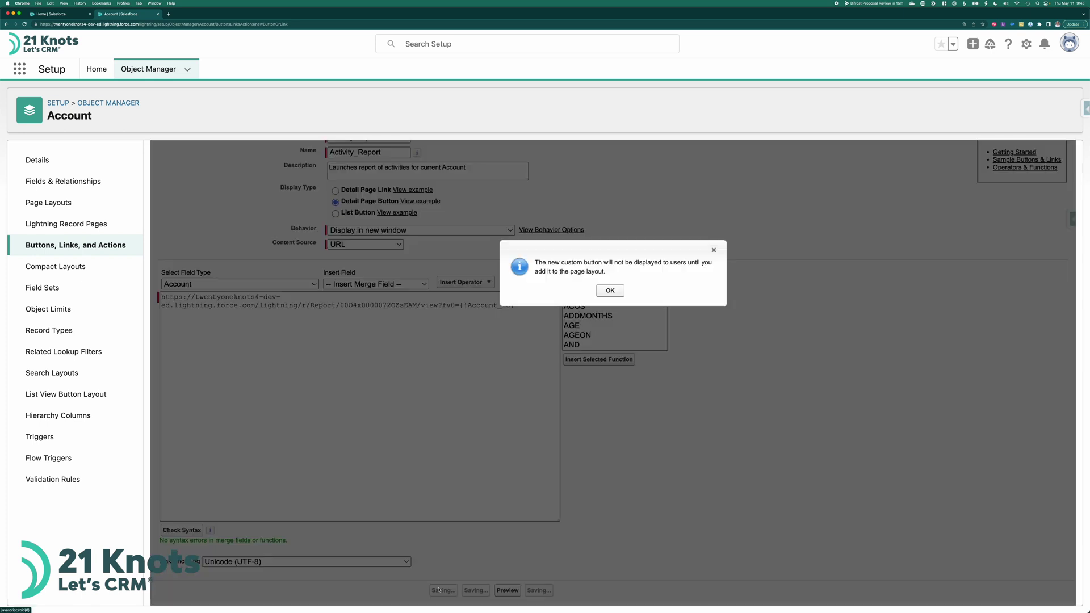
key("Return")
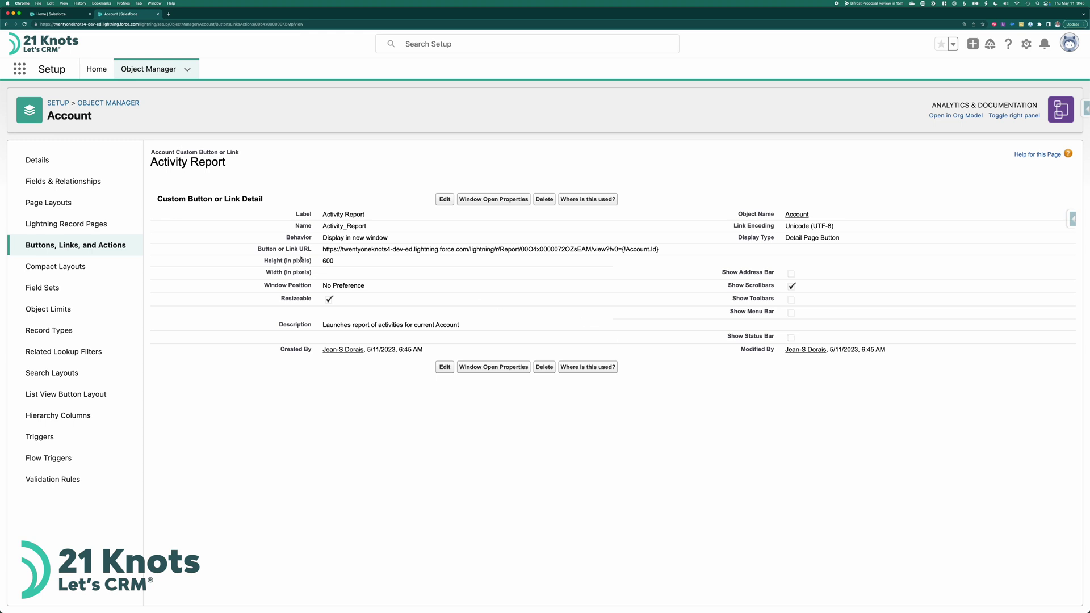
Drag the Activity Report button into the Account Layout's Custom Buttons and save the layout
left_click(67, 206)
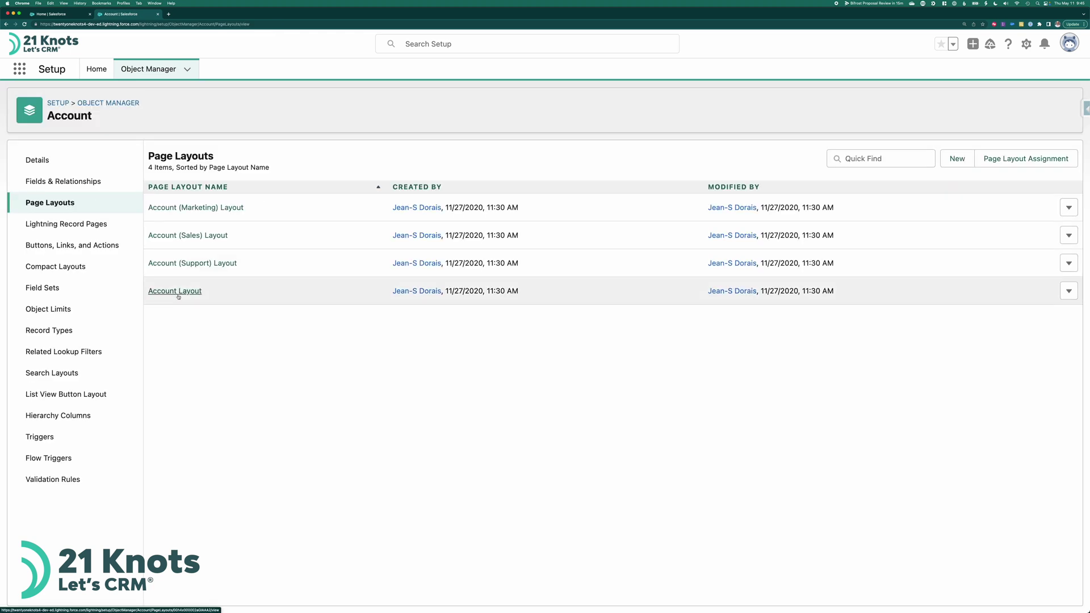
left_click(194, 292)
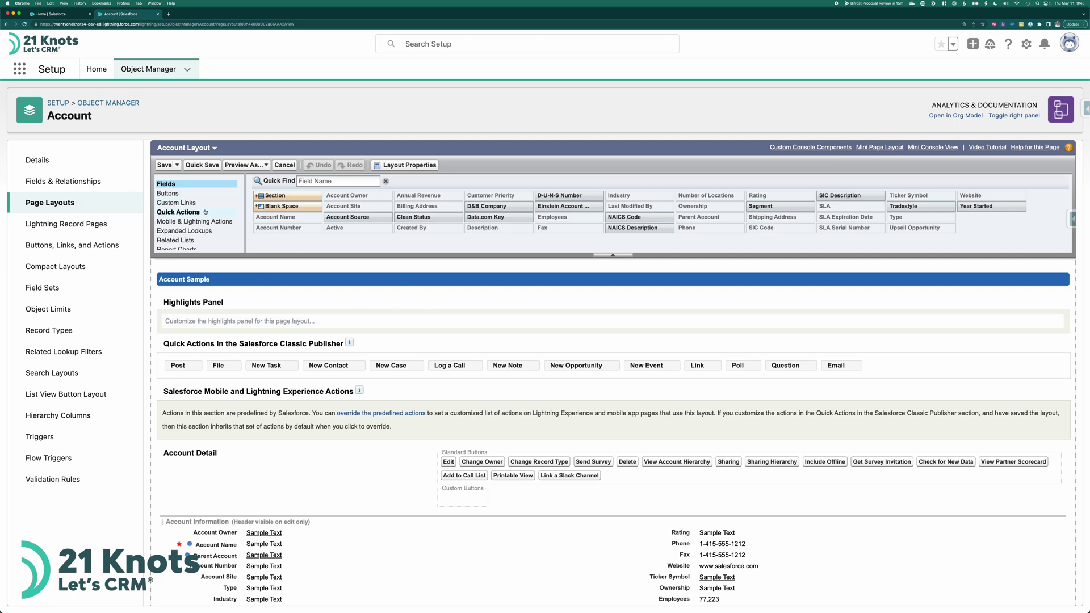
scroll(209, 227, "down", 1)
scroll(208, 227, "up", 2)
left_click(216, 193)
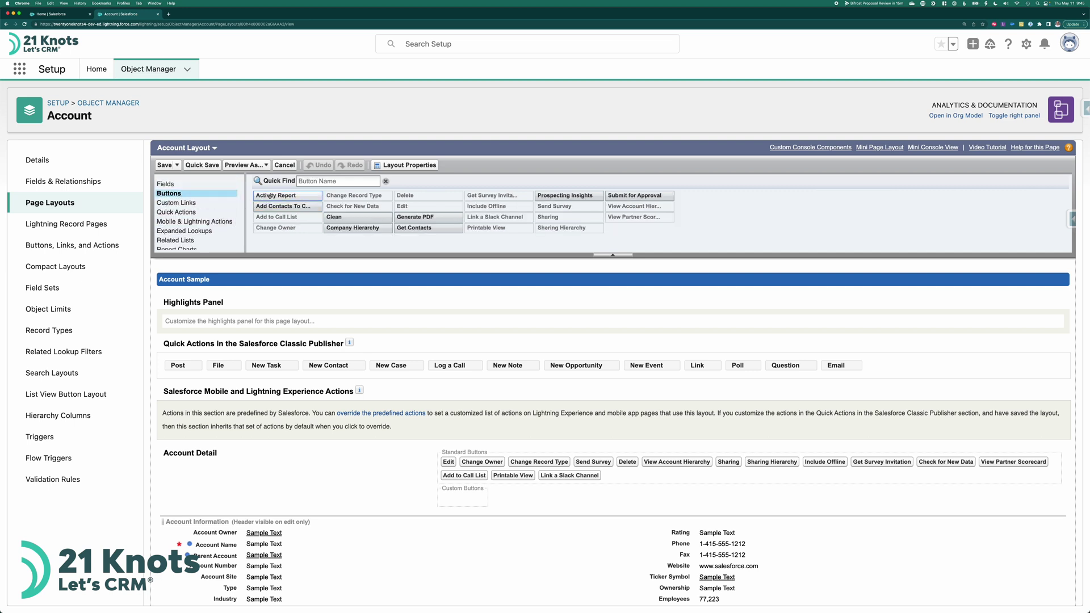
left_click_drag(278, 195, 448, 496)
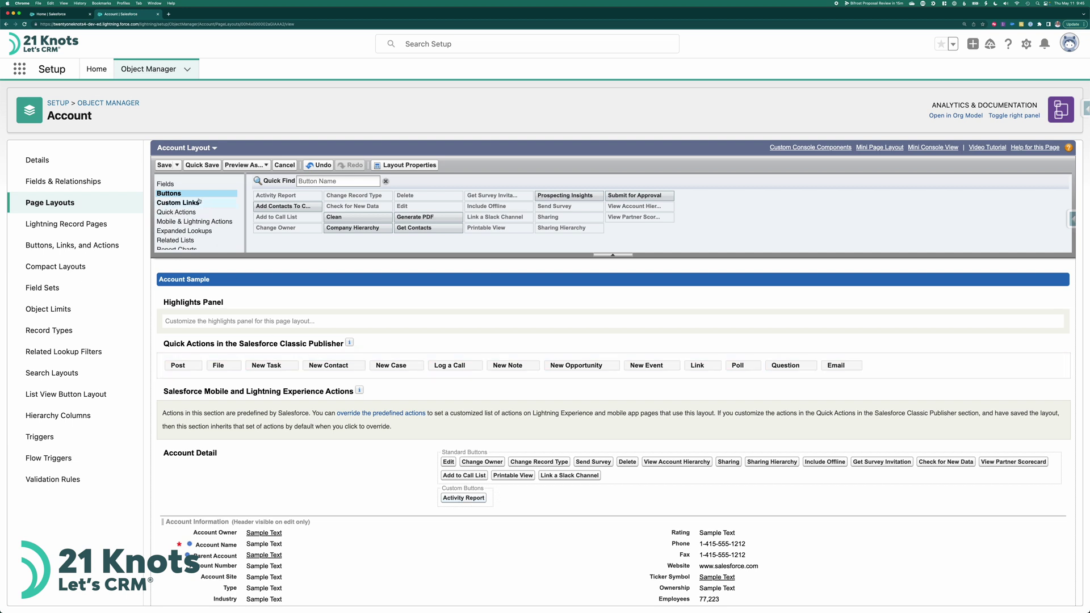
left_click(164, 166)
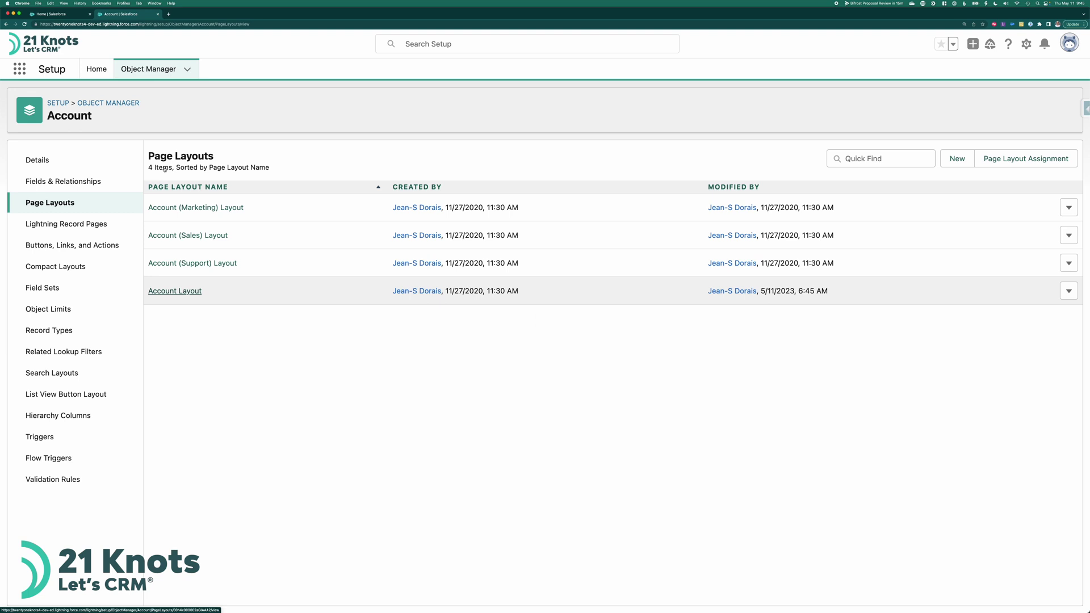
Open the Nichols134 Inc account record from Accounts and refresh it
left_click(67, 17)
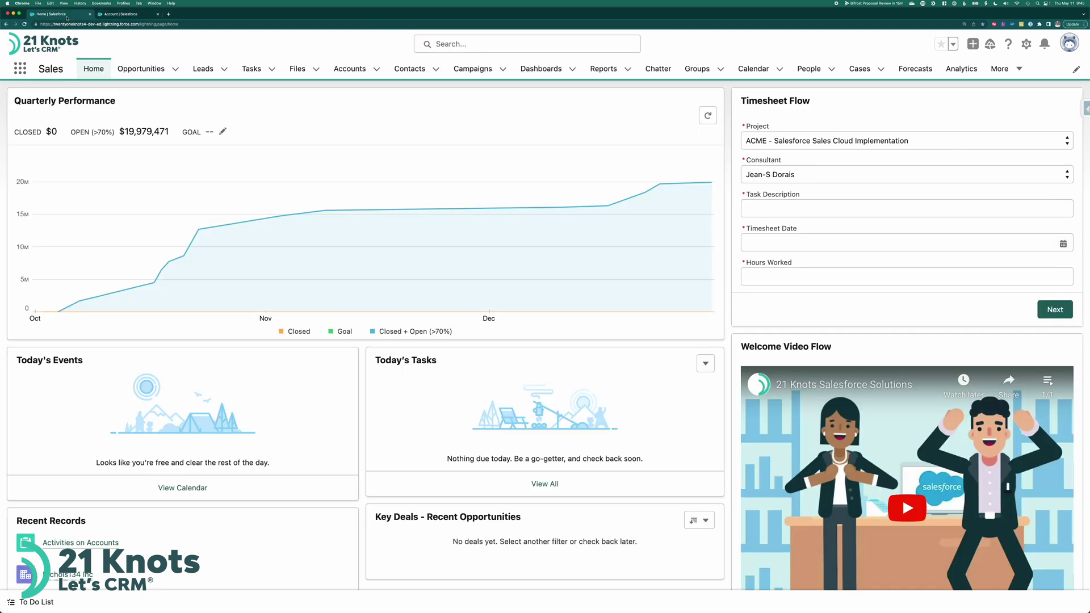
left_click(363, 70)
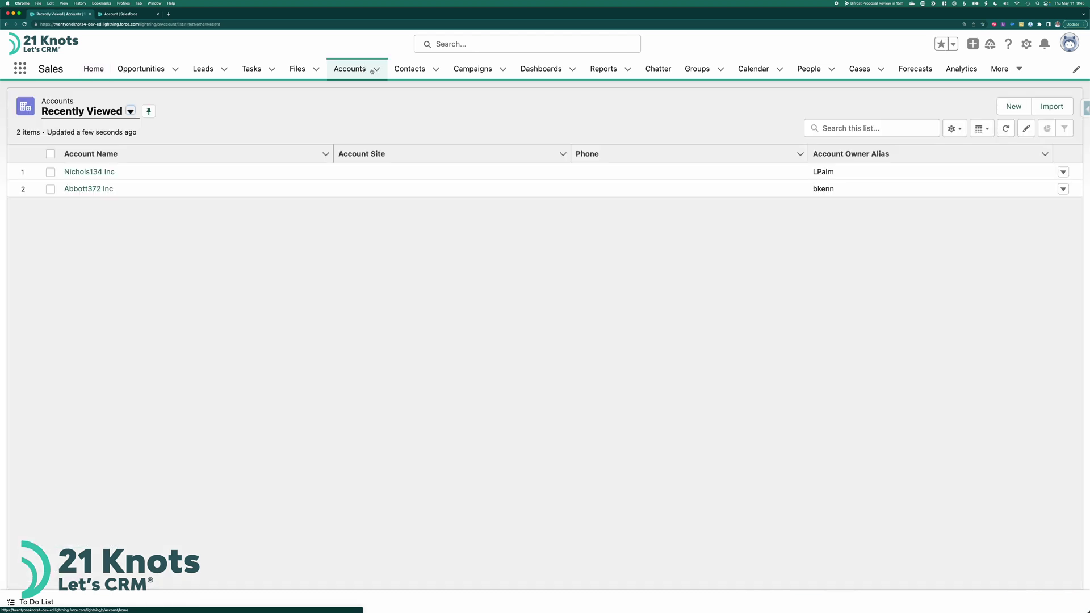
left_click(90, 172)
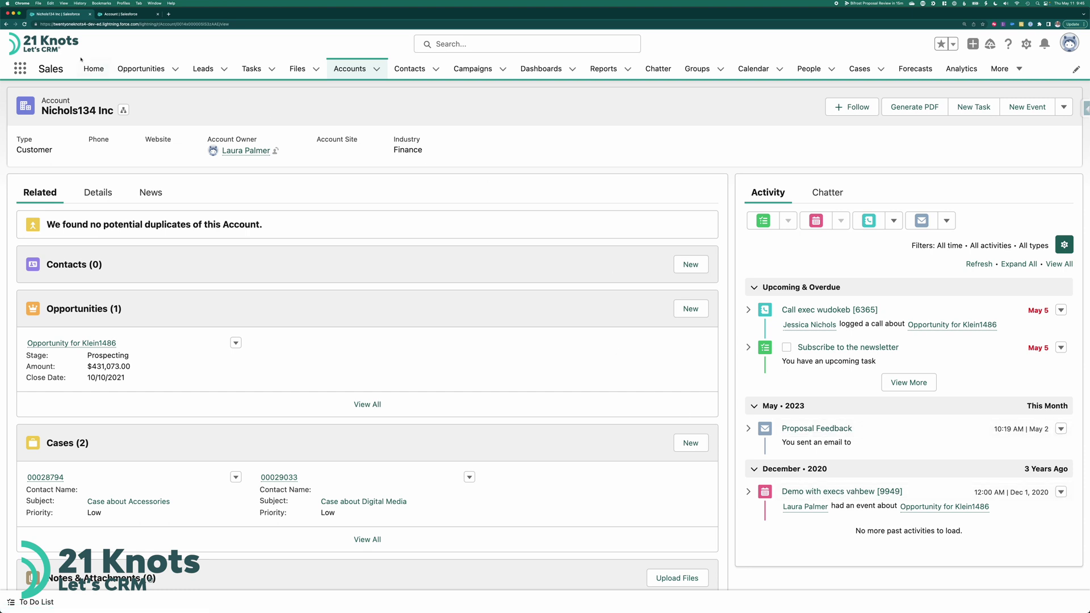
left_click(25, 24)
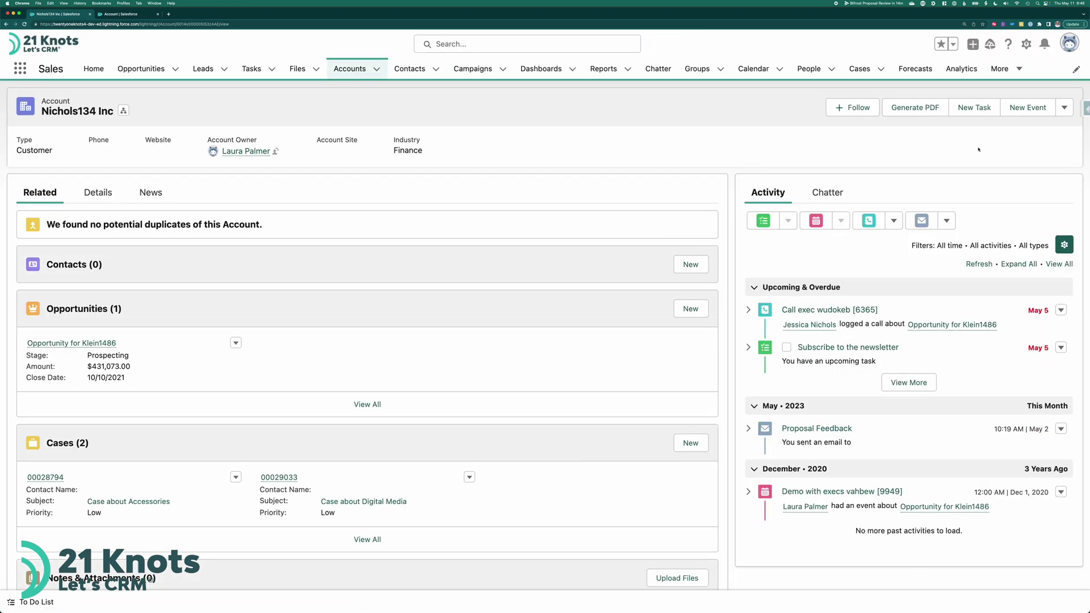
Open the account record page in Lightning App Builder using Setup's Edit Page
left_click(1065, 109)
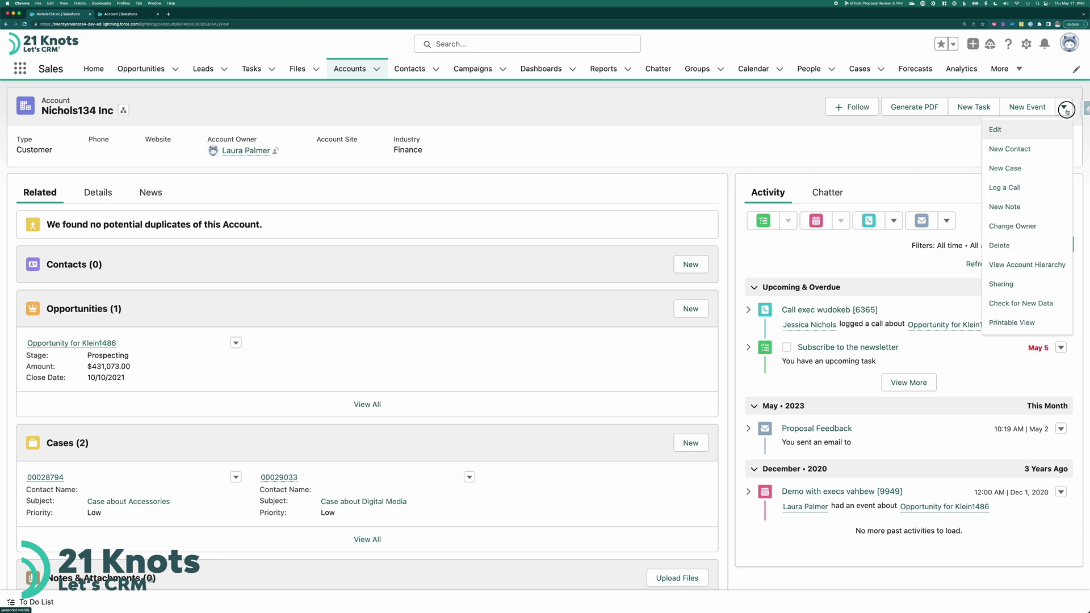
left_click(1066, 109)
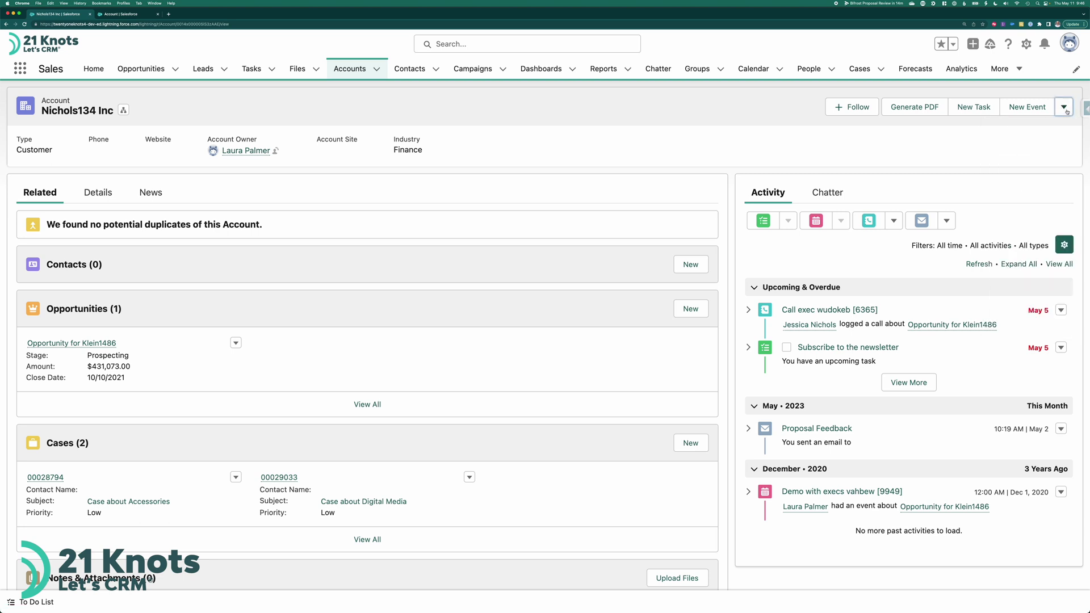
left_click(1028, 48)
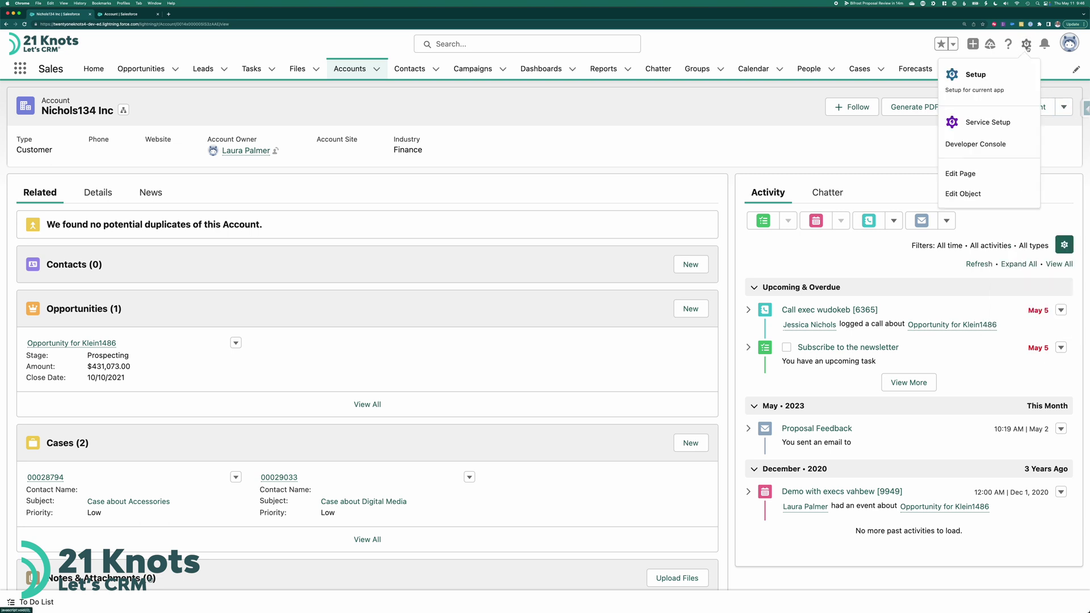
left_click(963, 175)
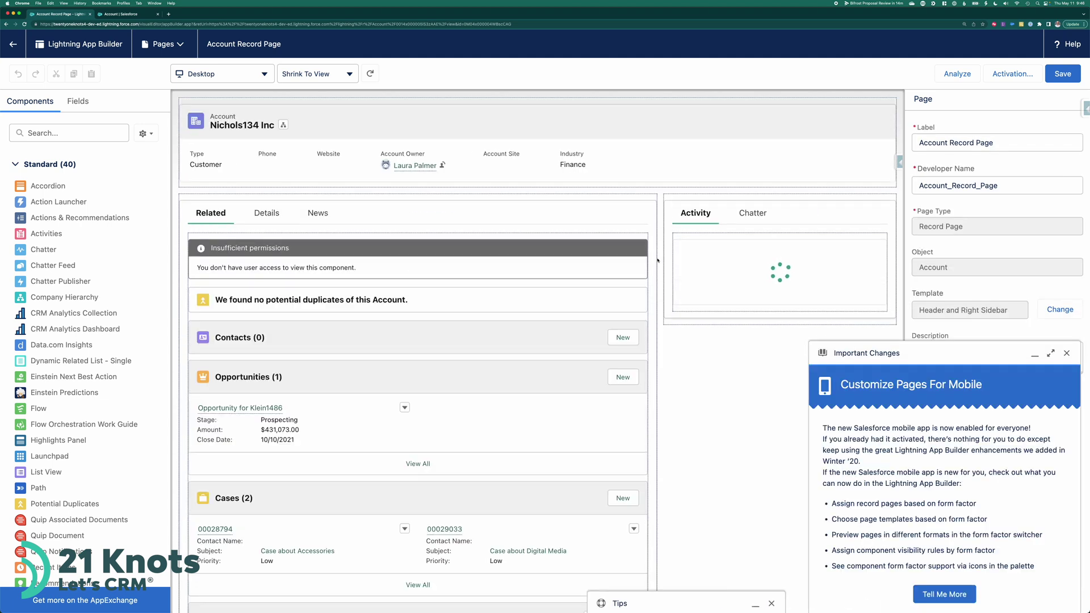
Dismiss the notice and change the Highlights Panel's Visible Action Buttons value from 3 to 4
left_click(1065, 354)
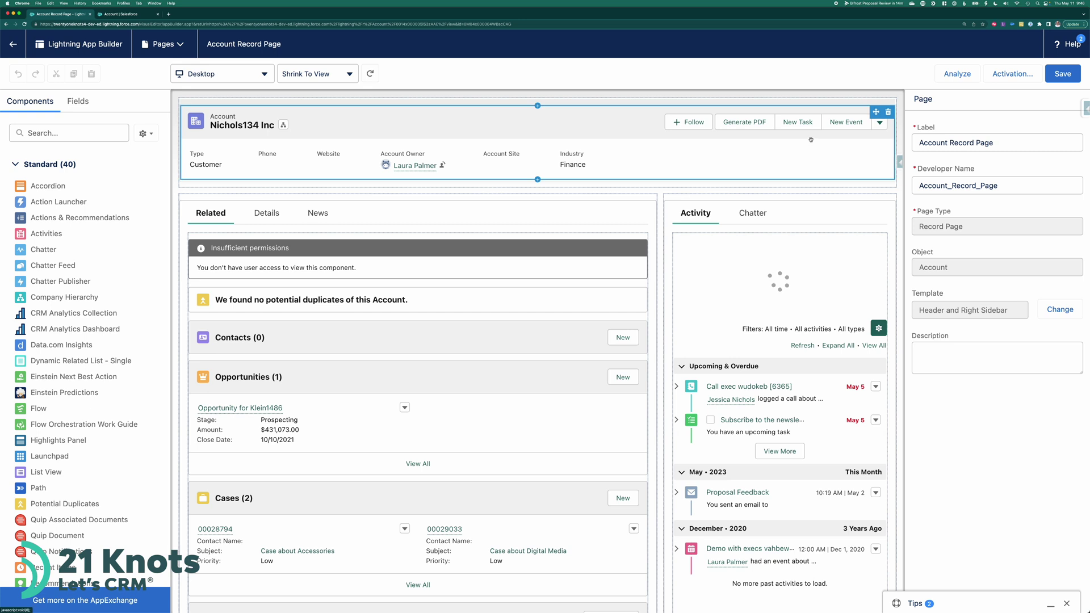
left_click(685, 154)
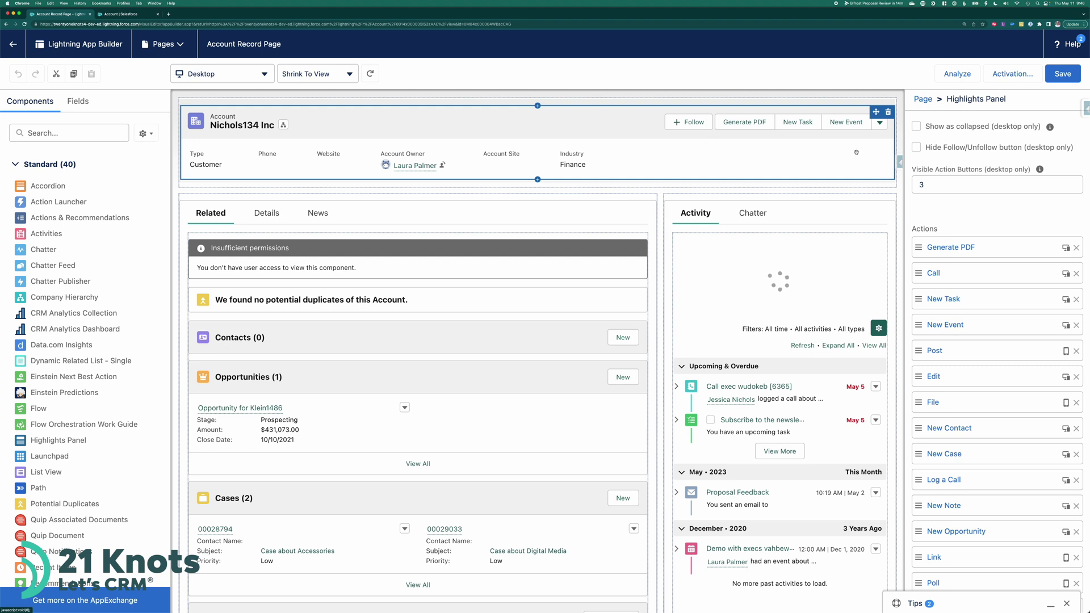
left_click(937, 183)
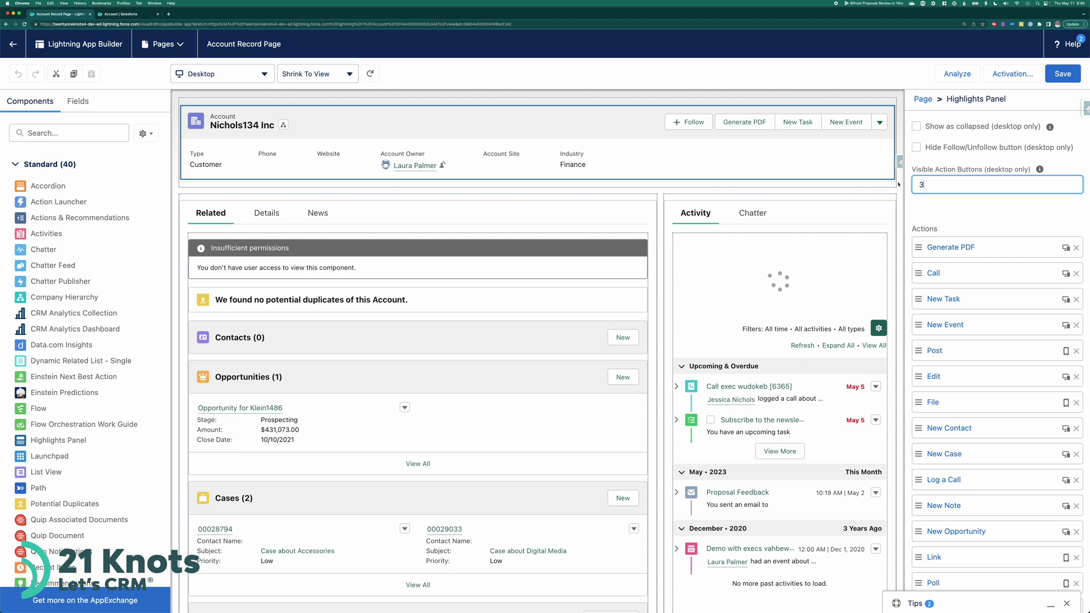
key("BackSpace")
type("4")
scroll(991, 223, "down", 2)
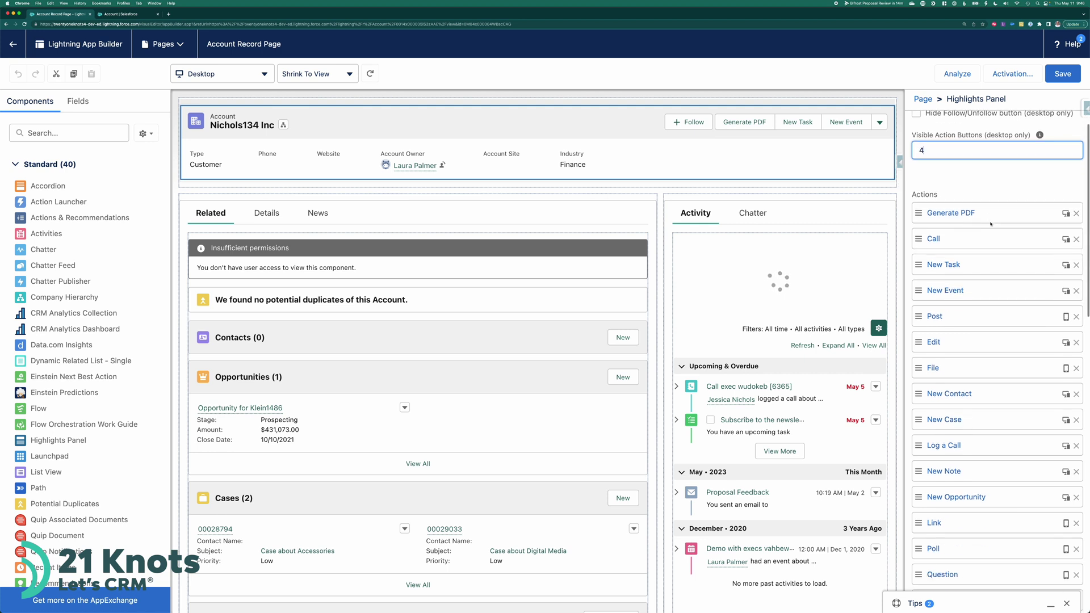
scroll(976, 222, "up", 2)
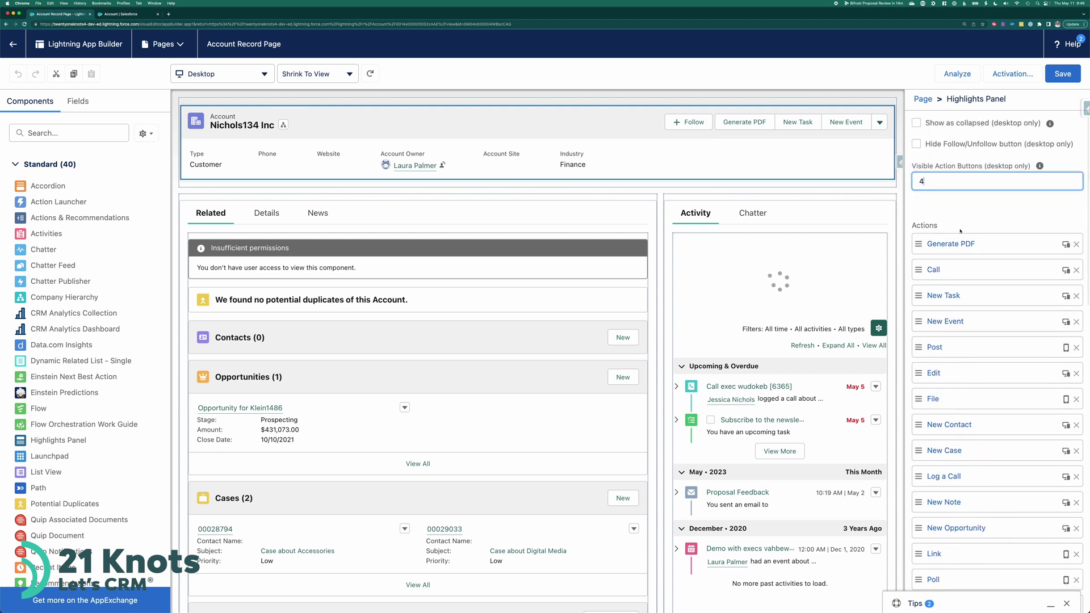
scroll(975, 222, "down", 6)
scroll(972, 233, "down", 5)
scroll(972, 234, "down", 1)
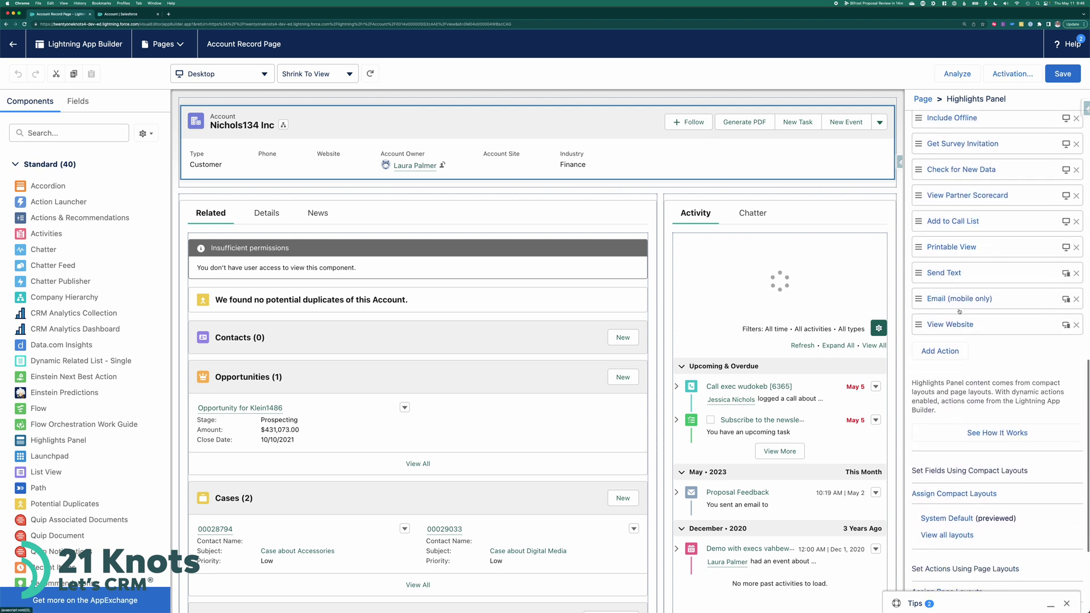
Add the Activity Report action to the Highlights Panel, drag it to first place, and save
left_click(939, 351)
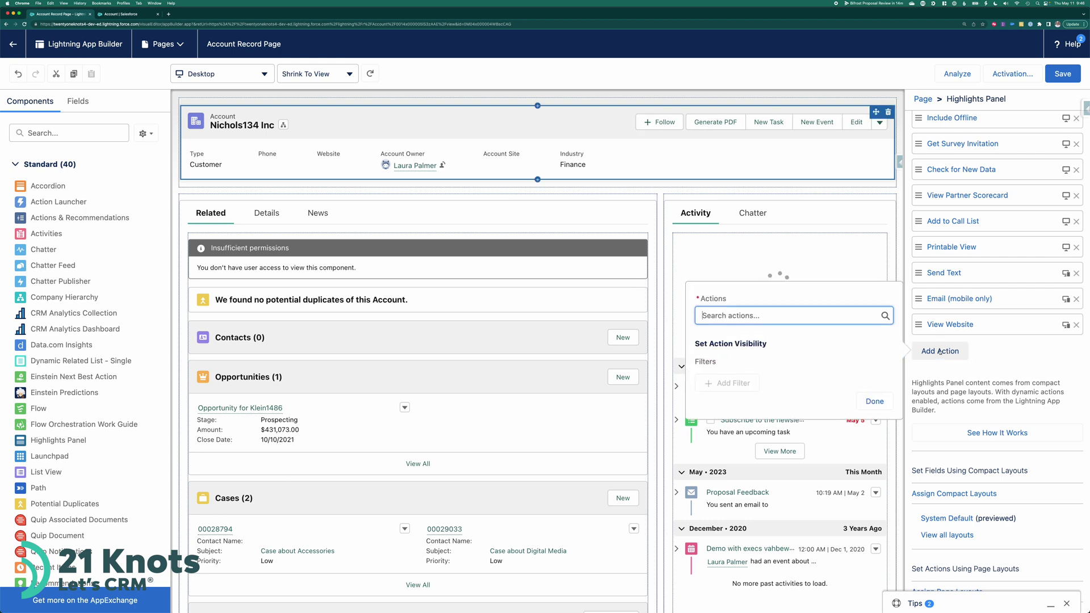
left_click(720, 316)
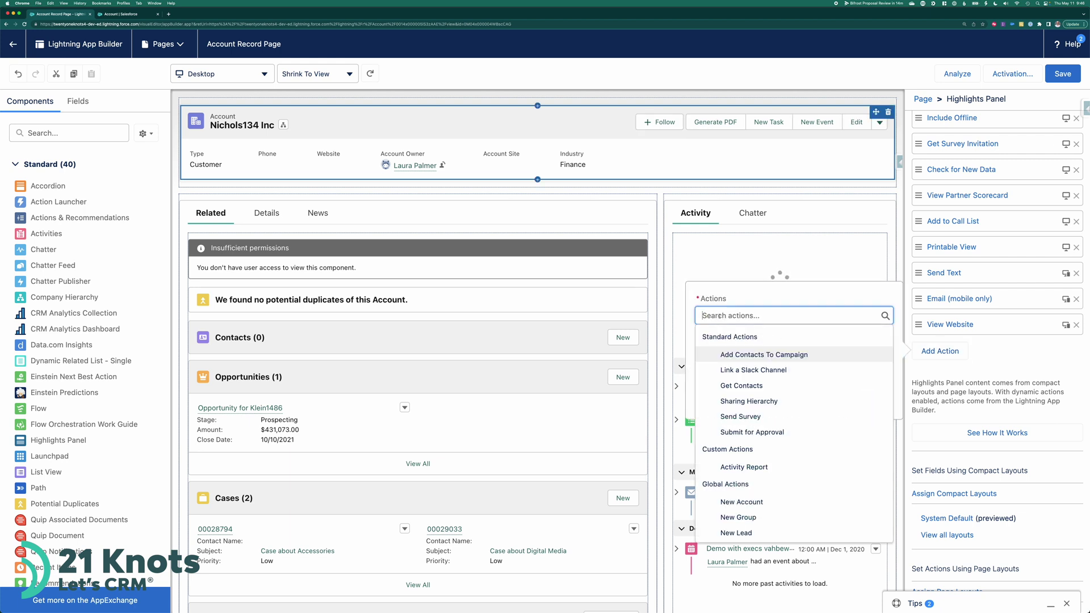
left_click(757, 468)
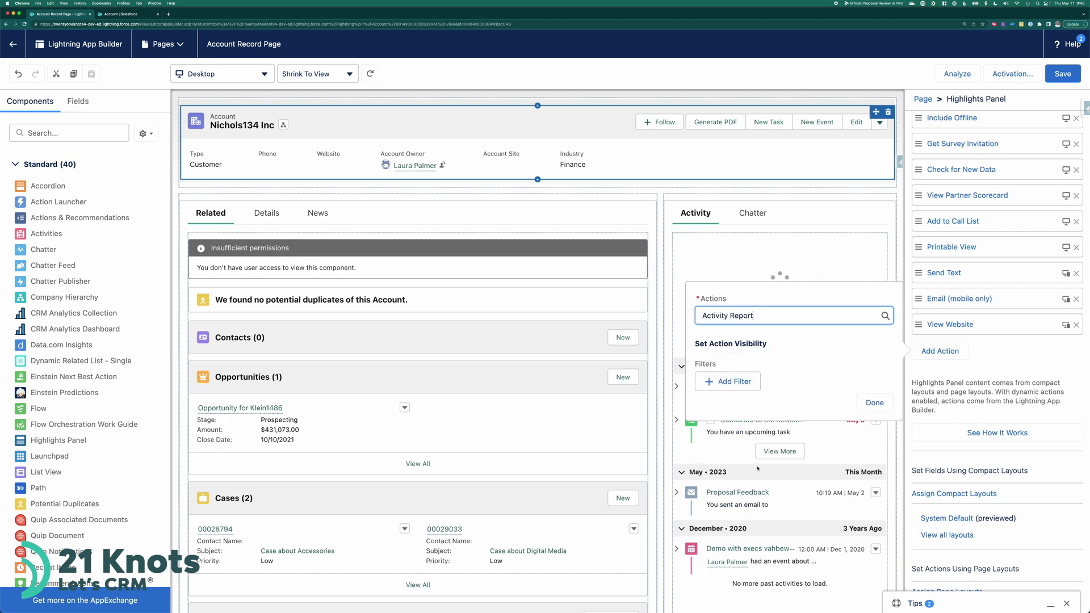
left_click(874, 403)
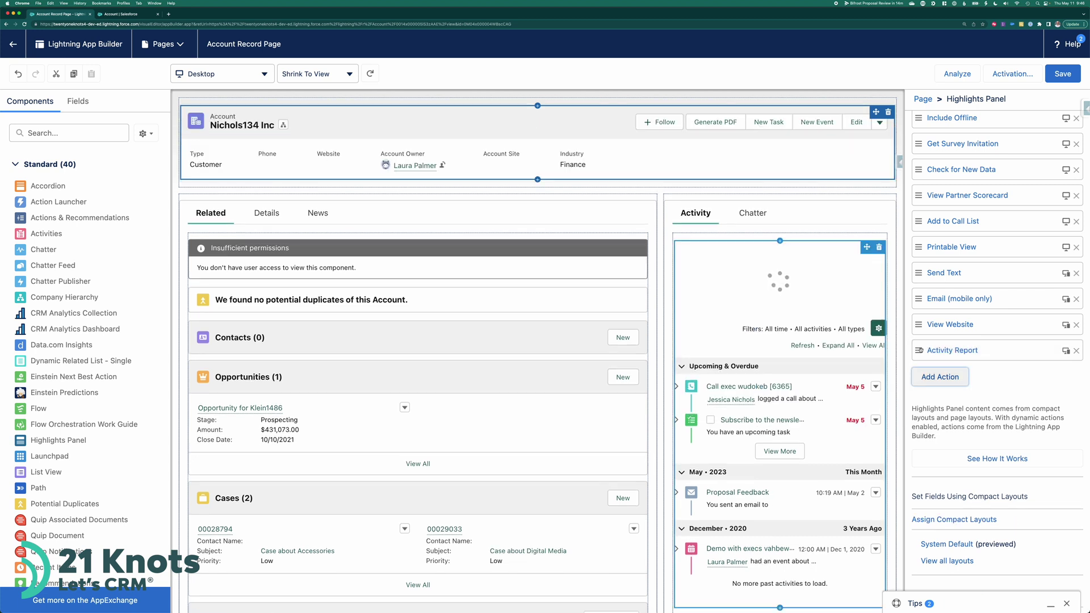
left_click_drag(919, 350, 920, 133)
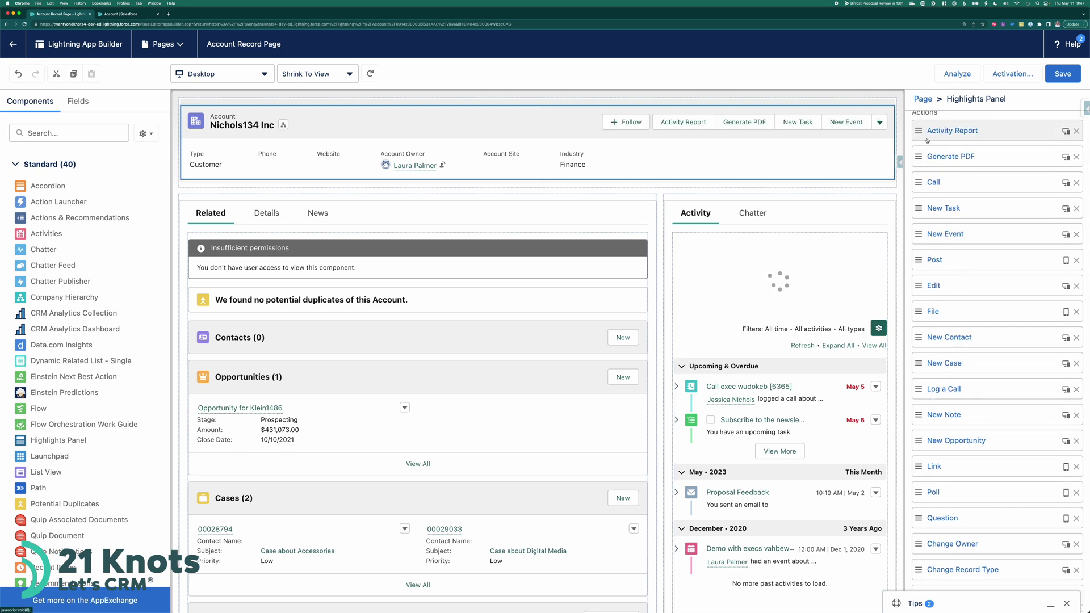
left_click(1067, 74)
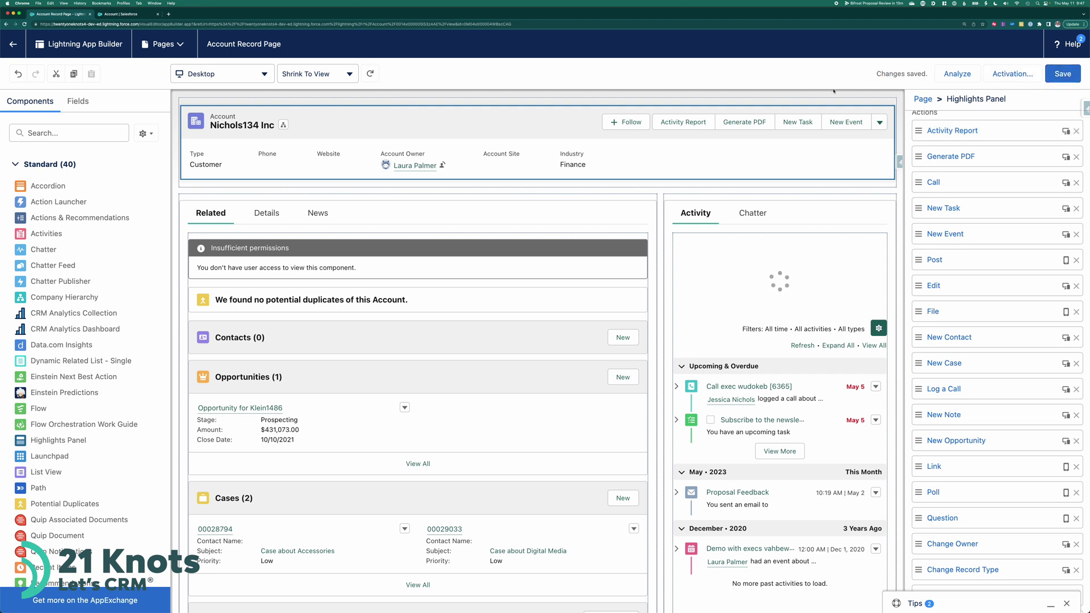
Go back from Lightning App Builder to the Nichols134 Inc account record
left_click(13, 45)
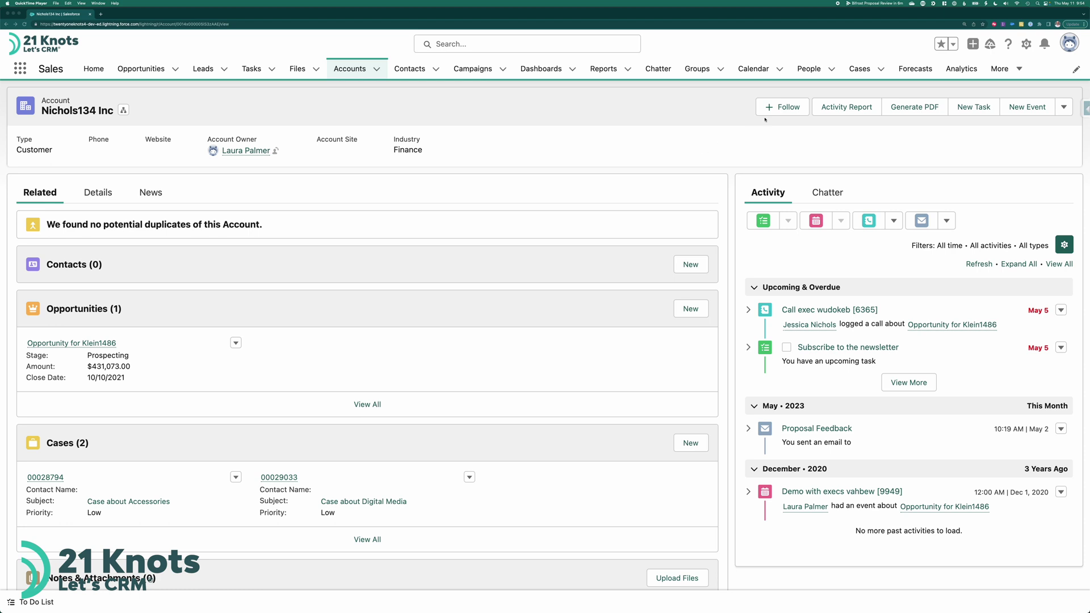
Run the Activity Report from the account and add a chart above the report table
left_click(851, 112)
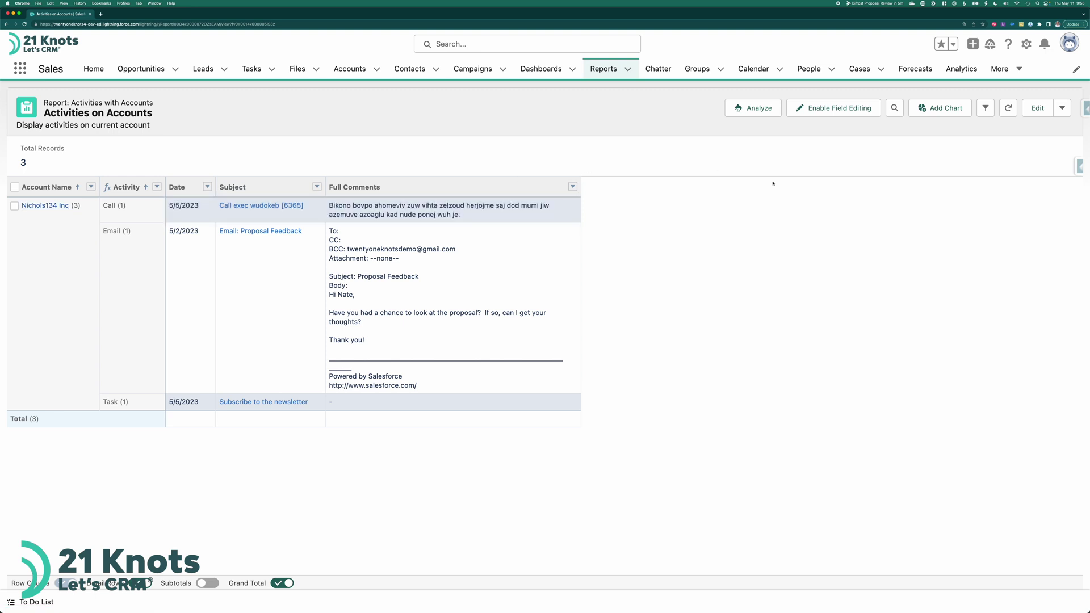
left_click(937, 108)
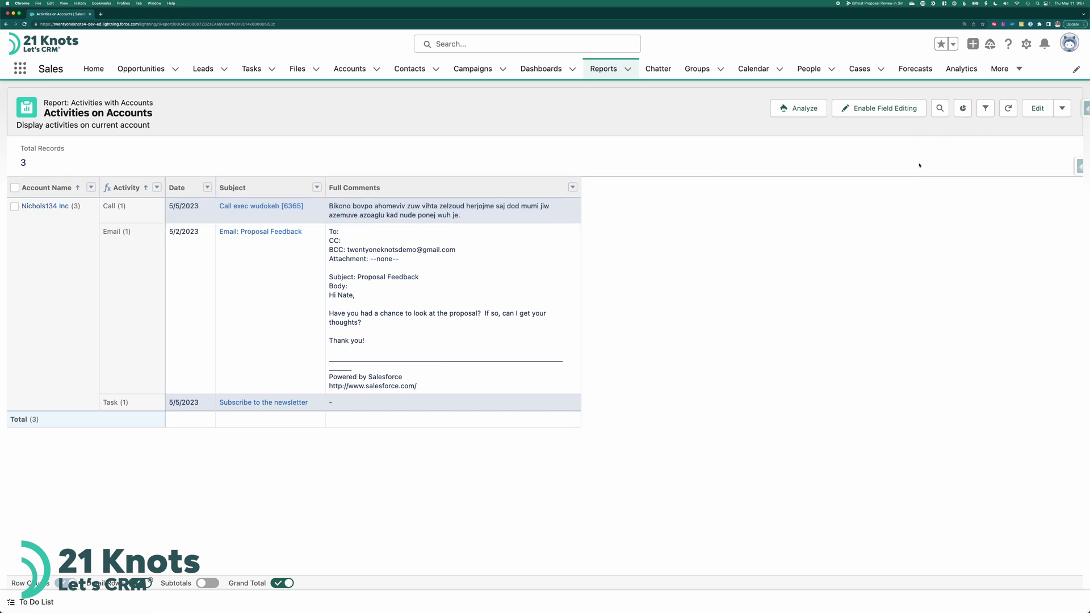
left_click(961, 108)
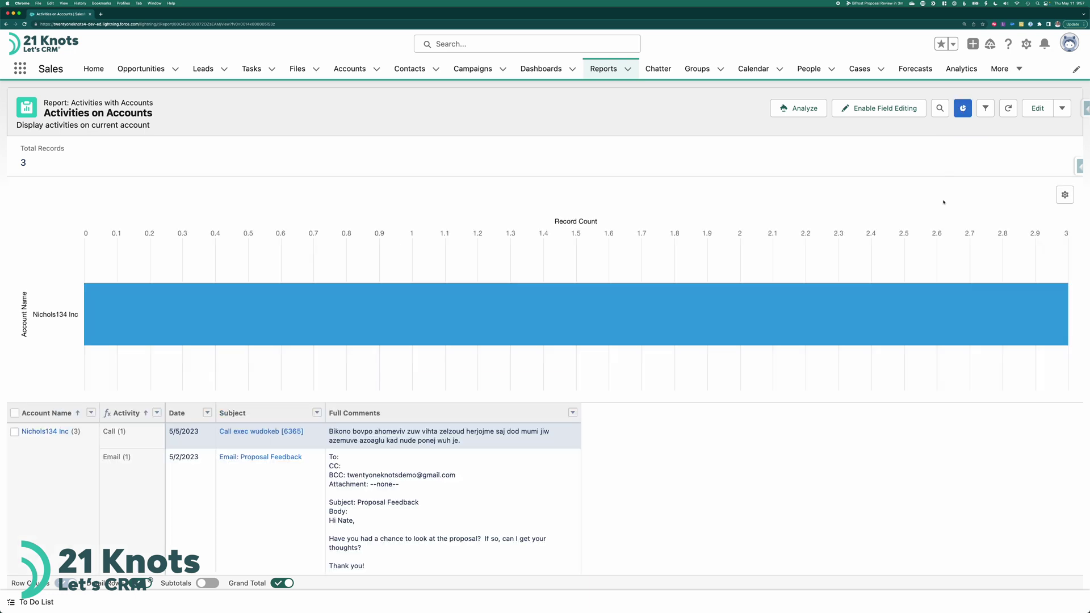
Set the chart's Y-Axis to Activity and colour its bars with the logo's teal
left_click(1065, 196)
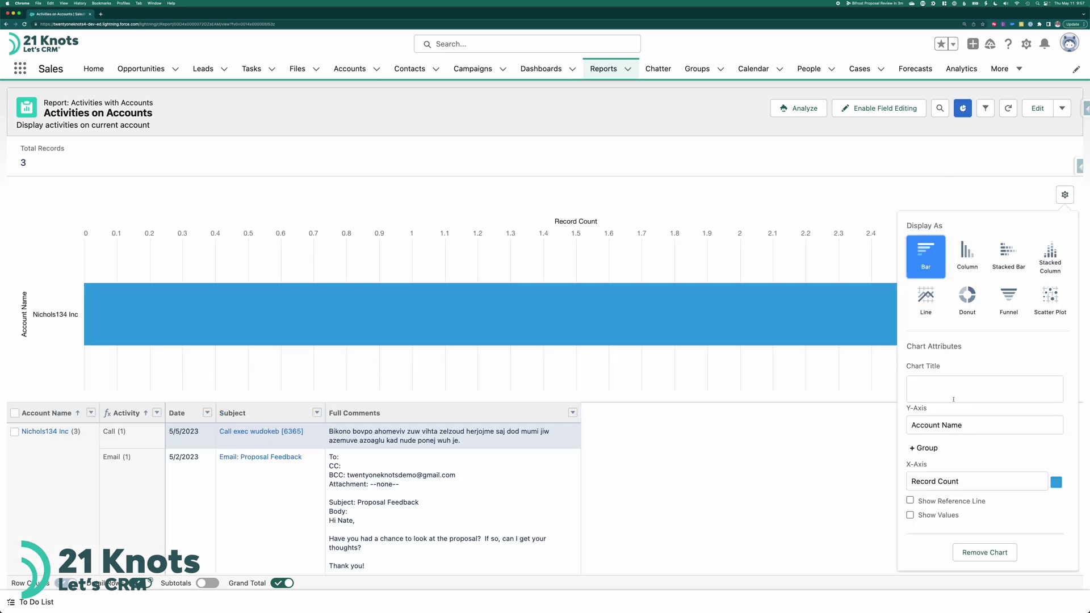
left_click(963, 426)
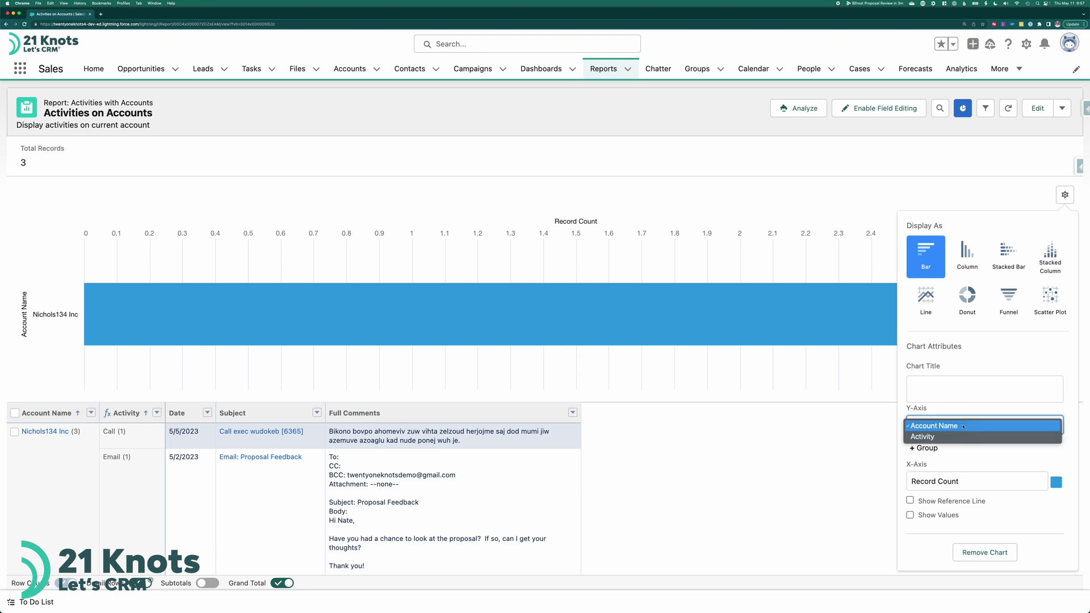
left_click(941, 437)
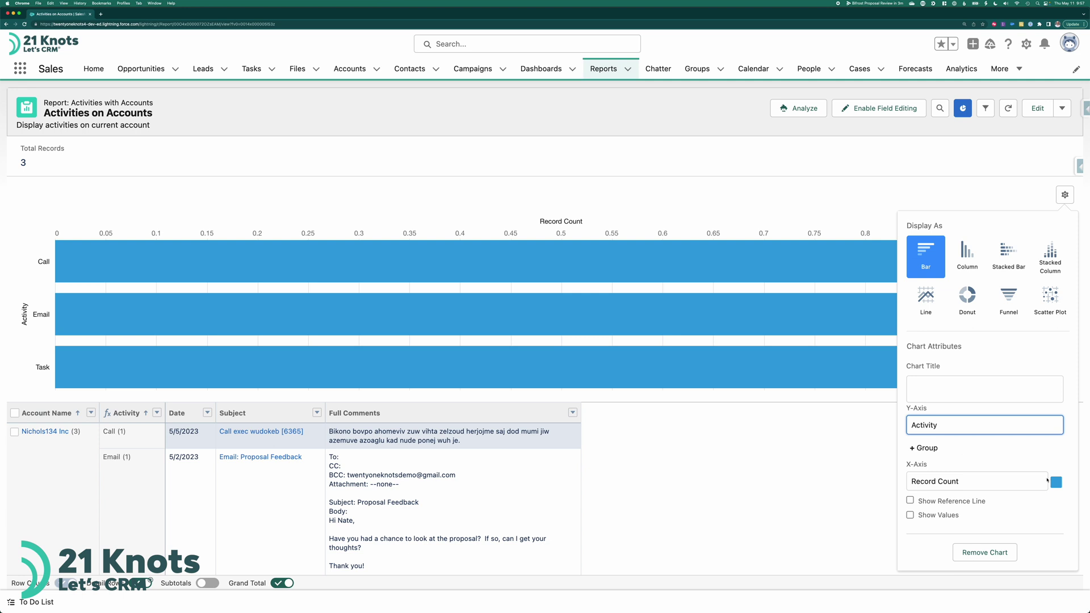
left_click(1056, 482)
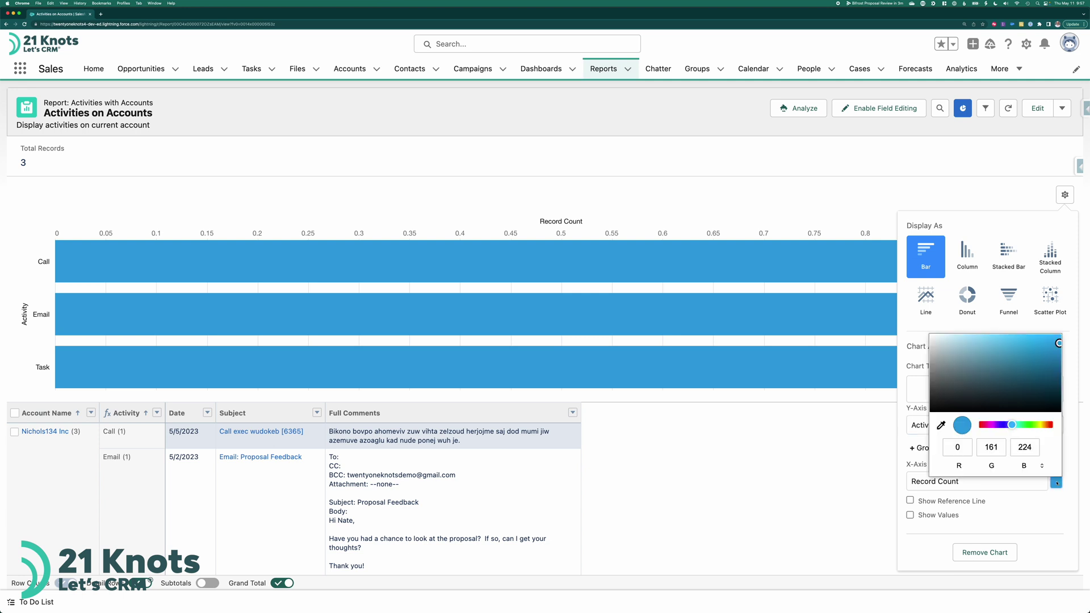
left_click(941, 425)
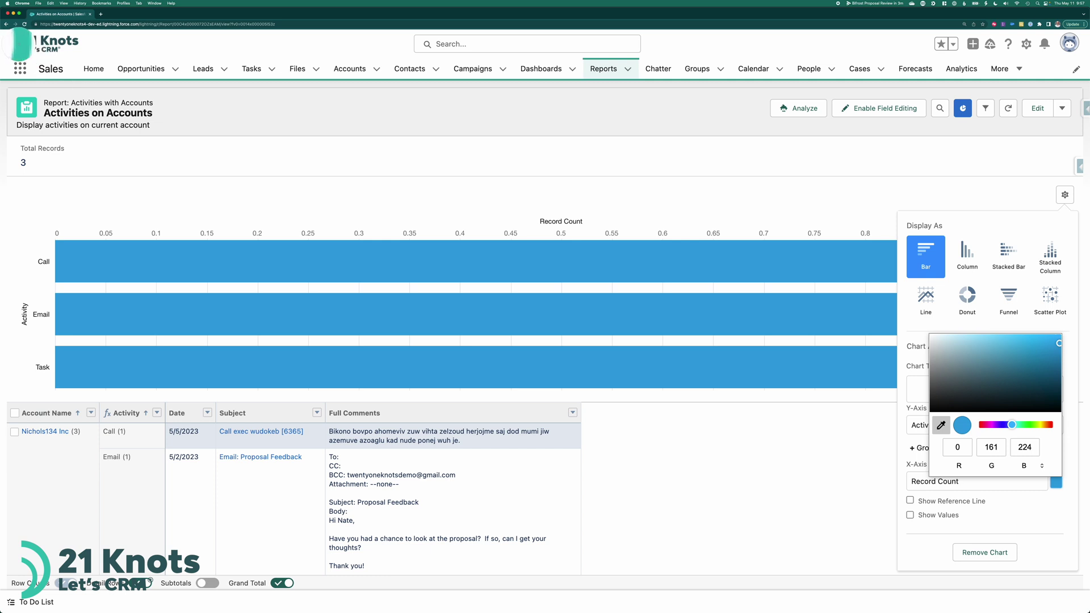
left_click(21, 45)
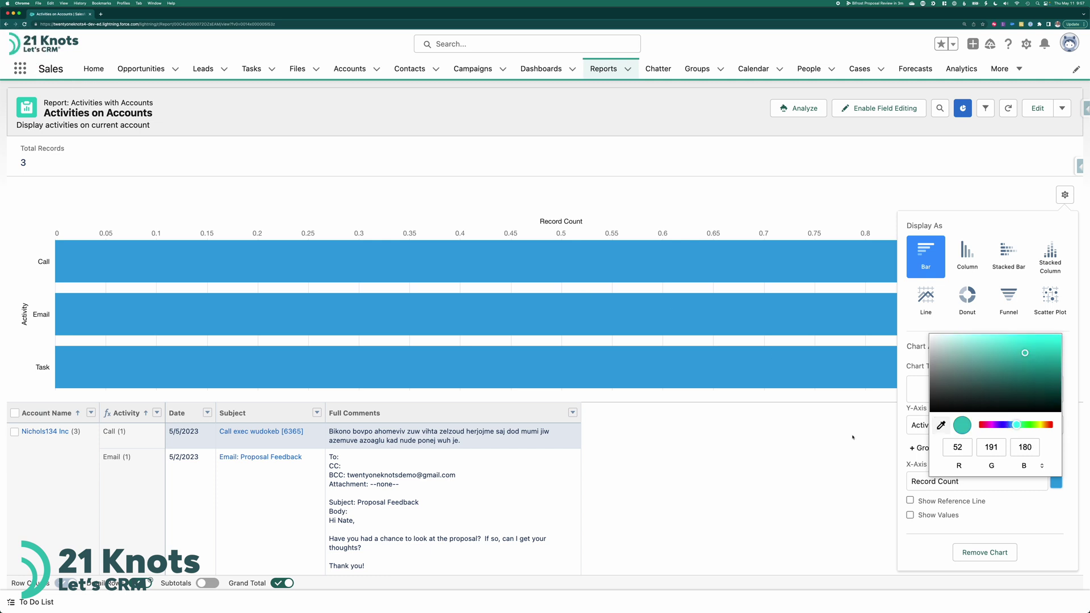
left_click(902, 425)
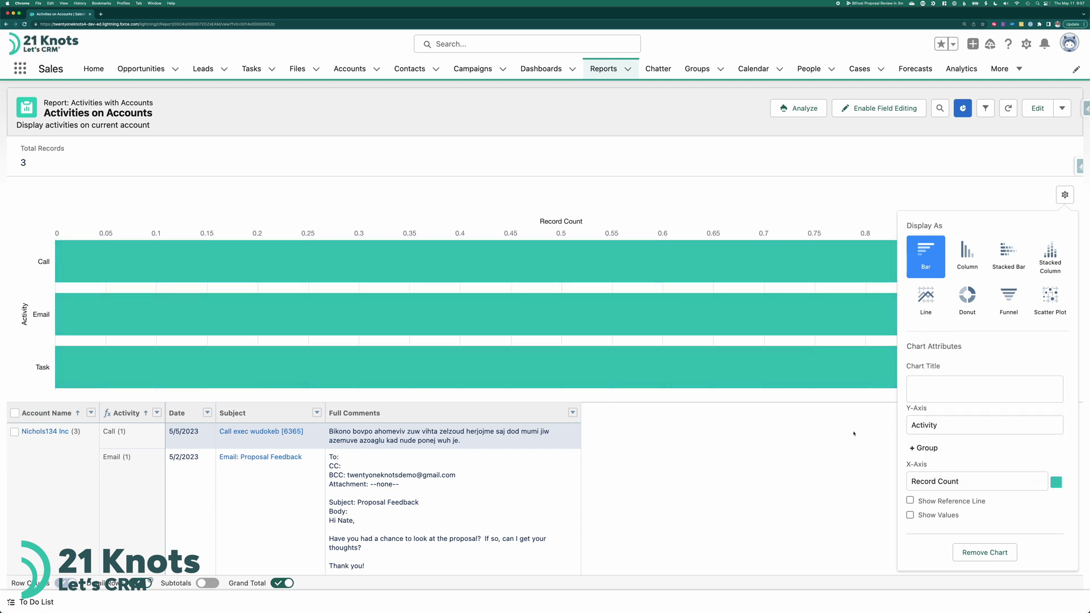
left_click(853, 433)
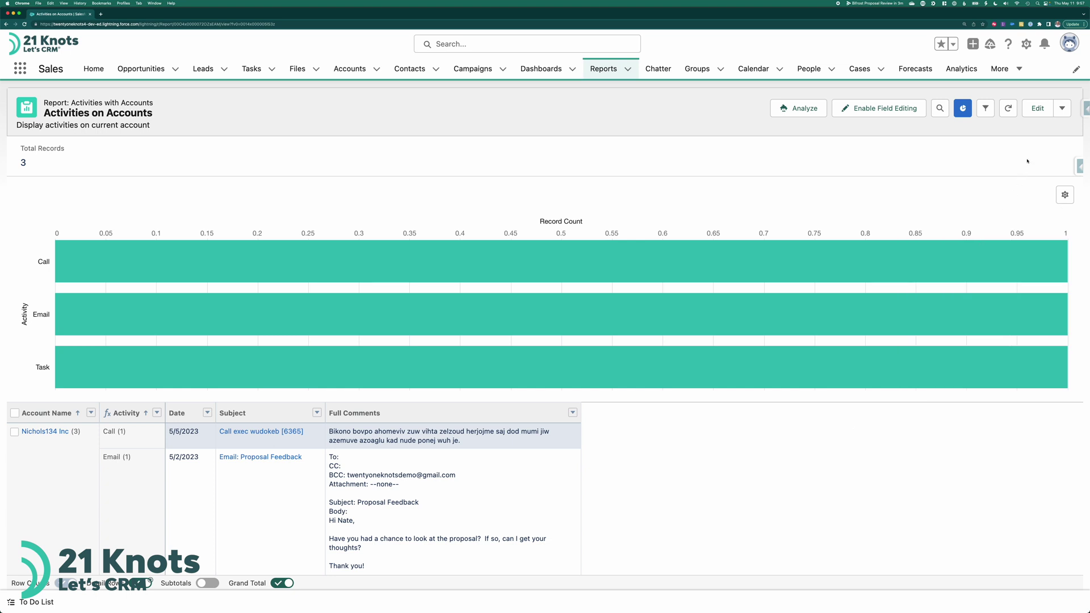
Clear the Account ID filter value in the Activities on Accounts report and save it
left_click(1037, 108)
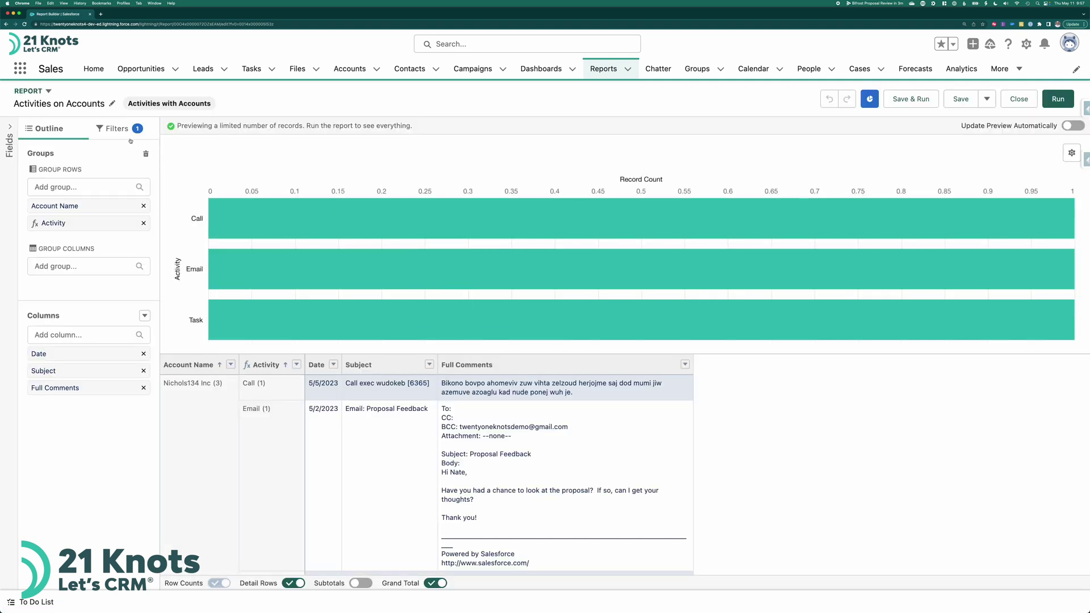
left_click(111, 129)
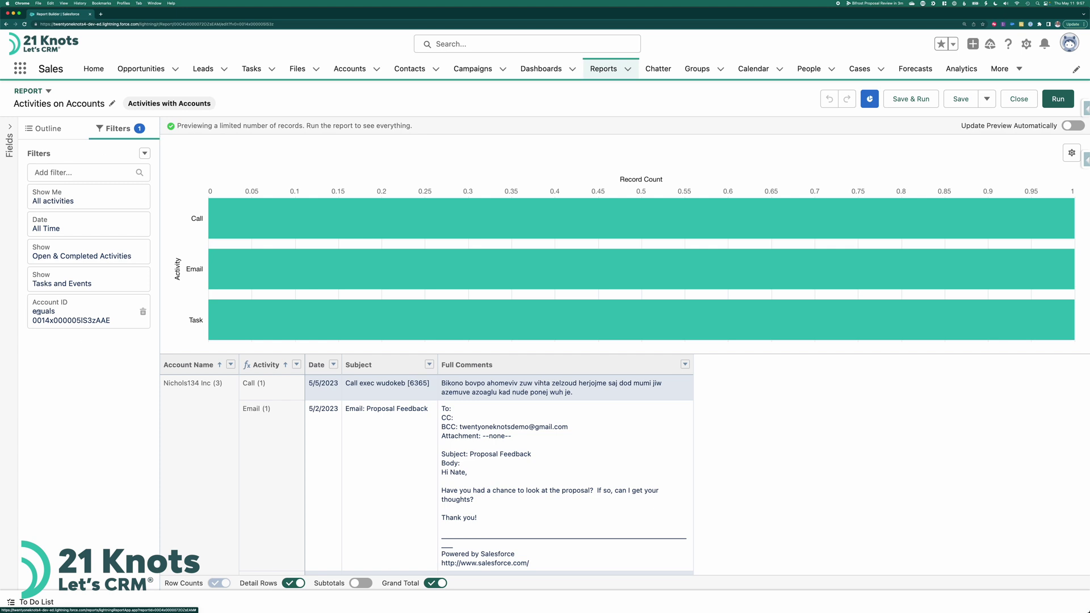
left_click(91, 320)
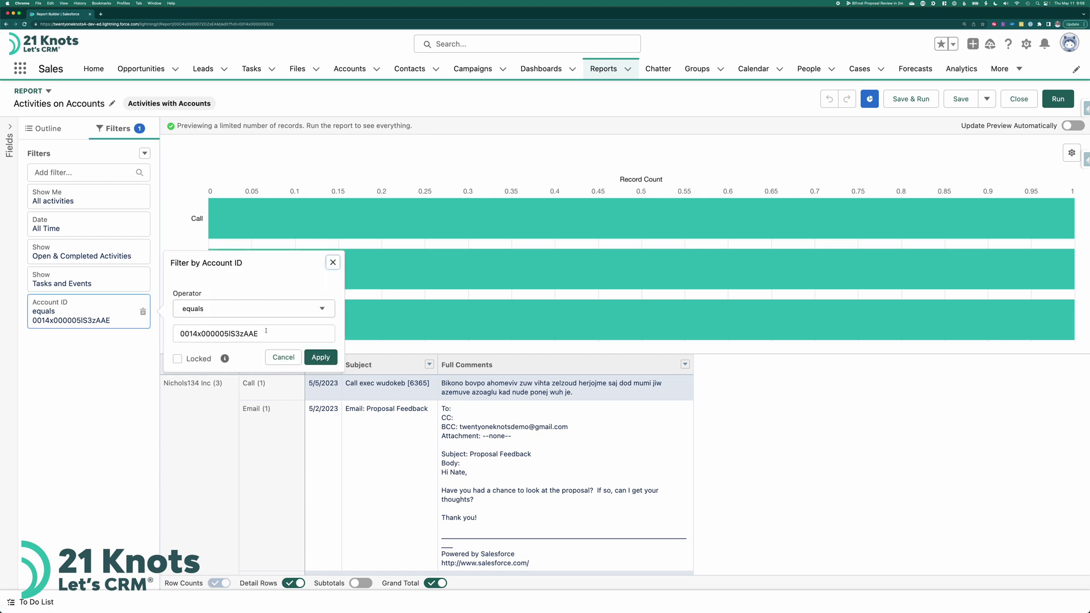
left_click_drag(265, 333, 177, 334)
key("BackSpace")
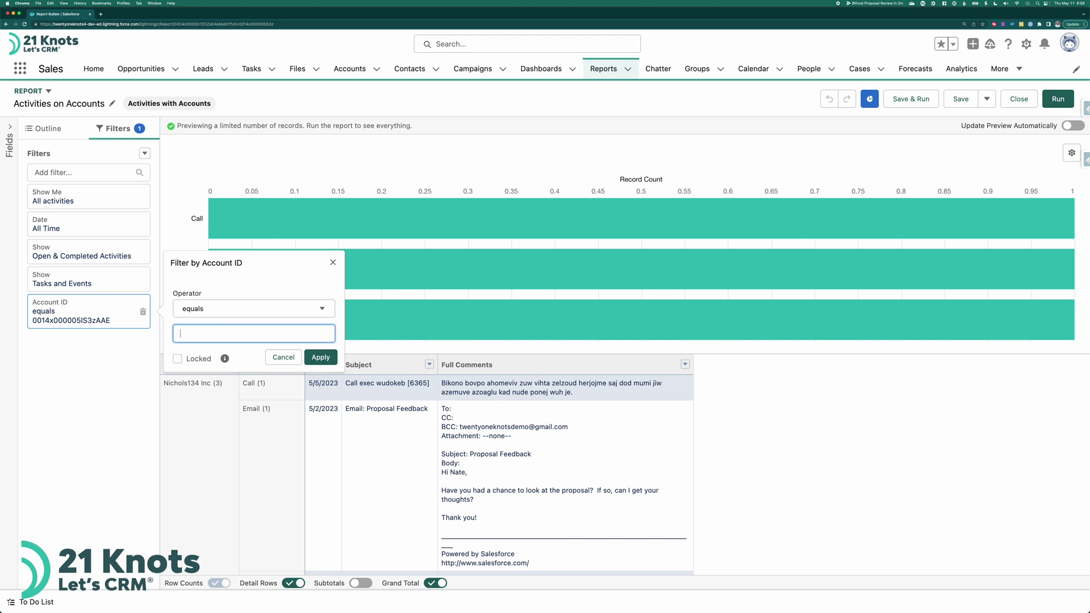
left_click(321, 358)
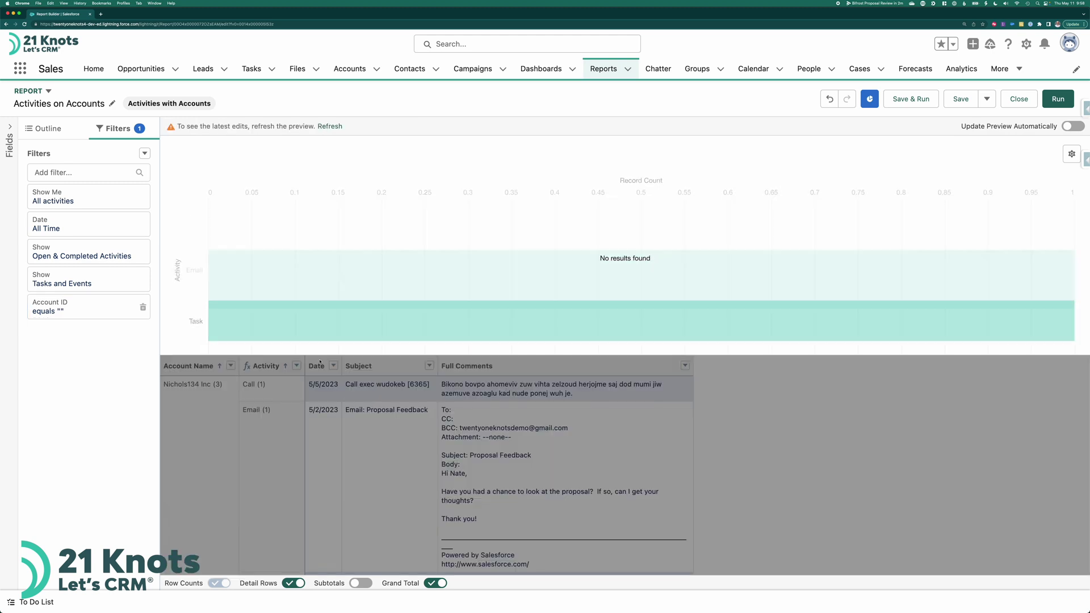
left_click(955, 101)
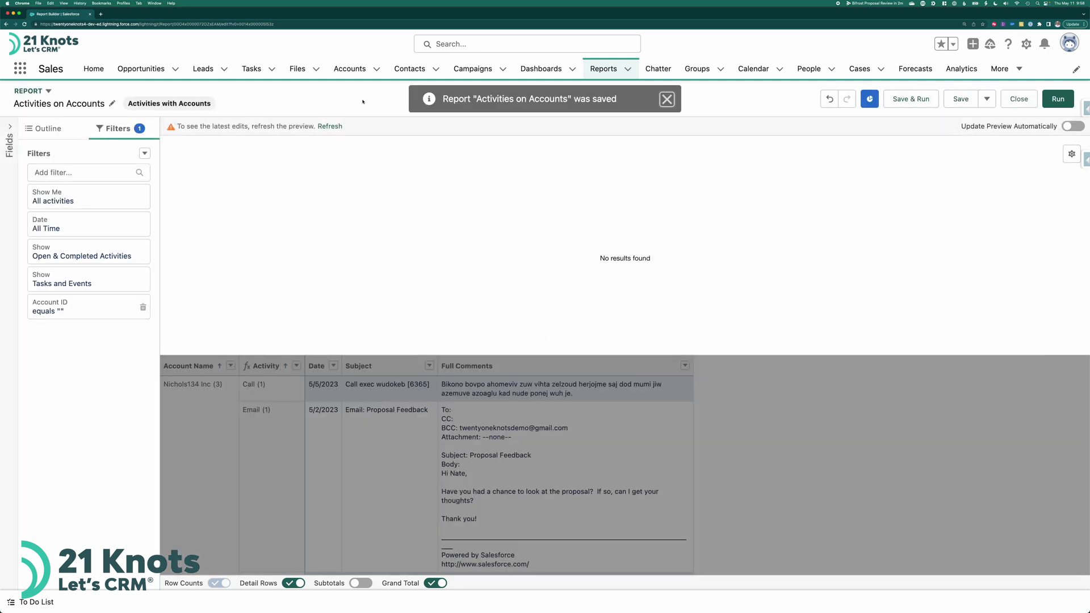
Close the report editor, reopen Nichols134 Inc from Accounts, and run its Activity Report
left_click(349, 68)
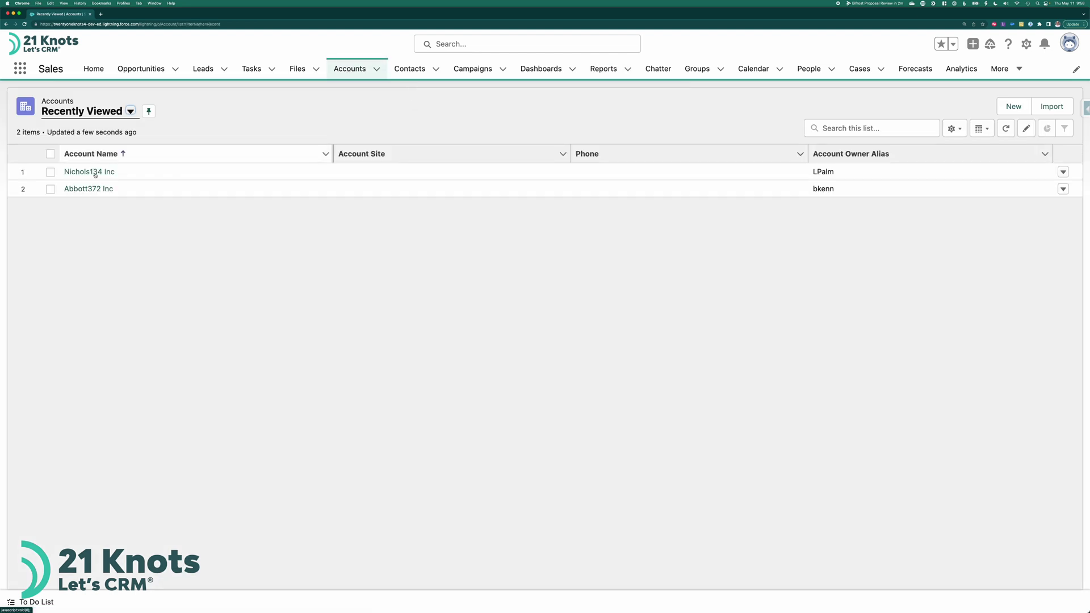
left_click(80, 189)
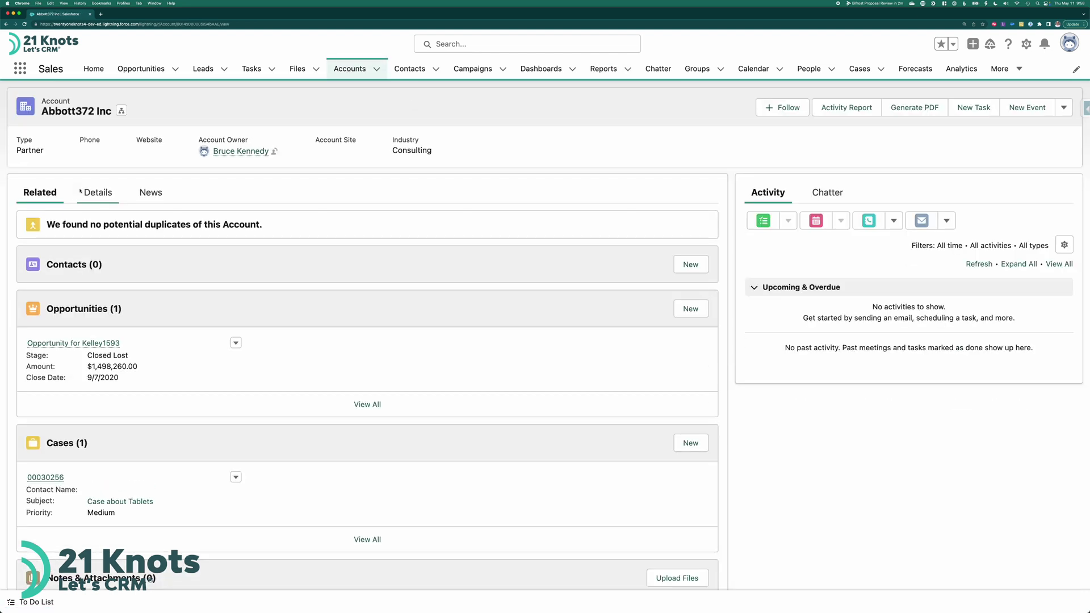
left_click(341, 77)
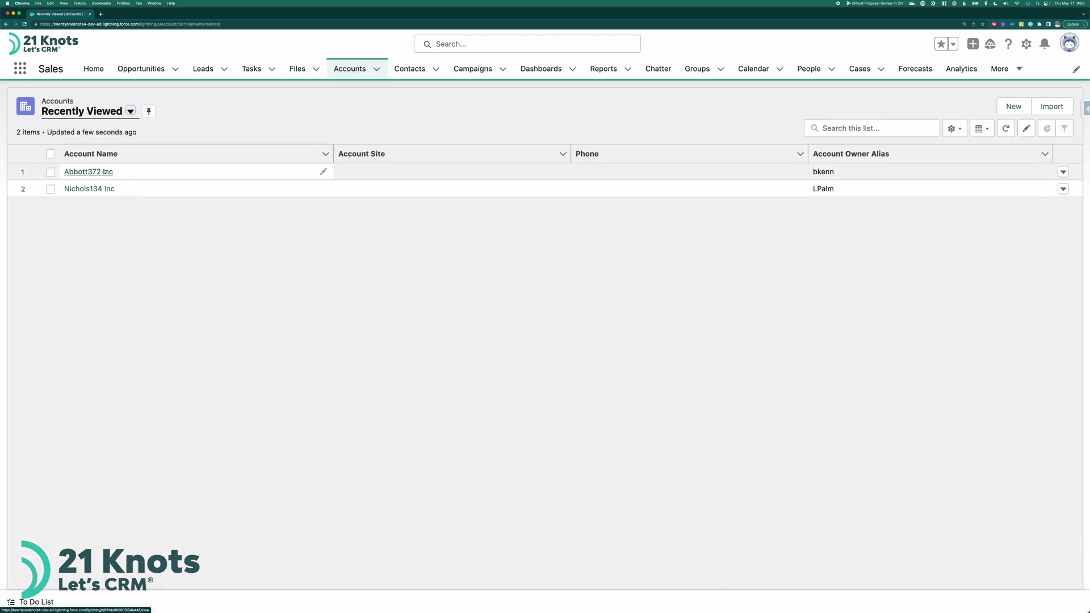
left_click(89, 188)
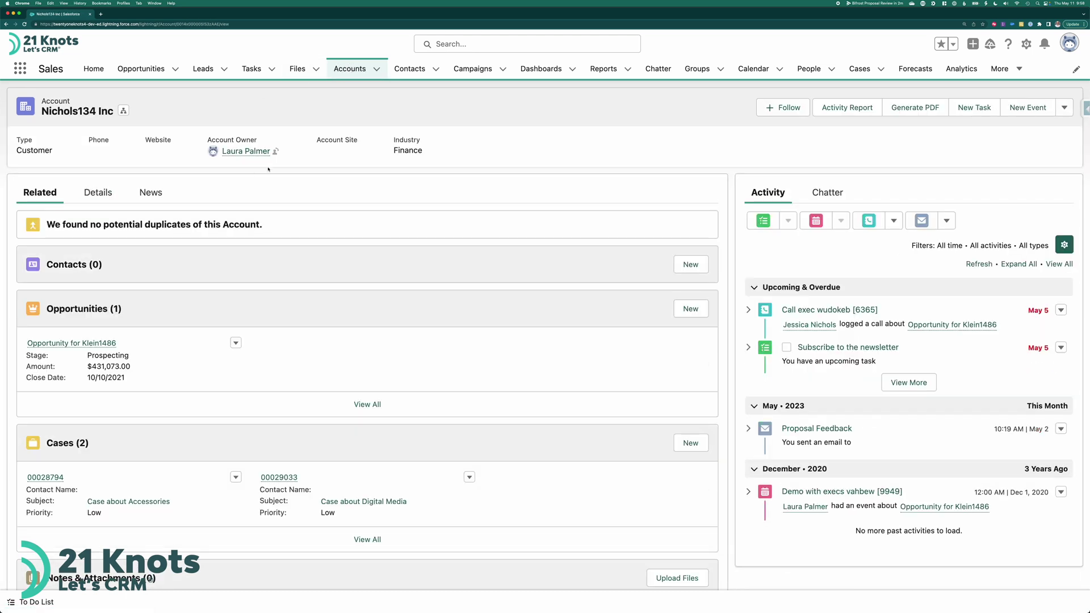
left_click(856, 108)
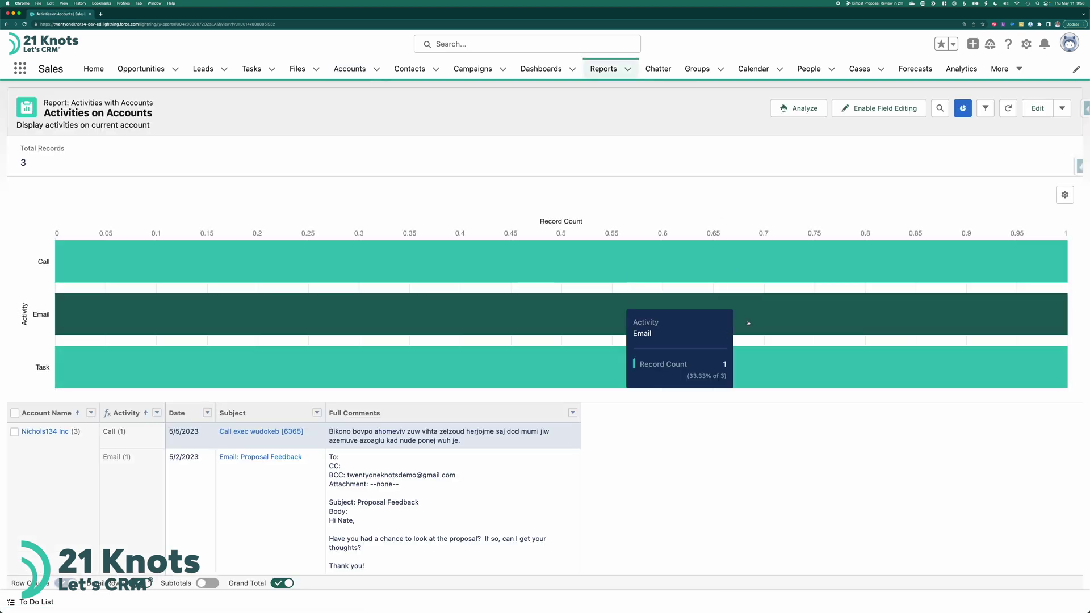
mouse_move(758, 373)
scroll(757, 398, "down", 3)
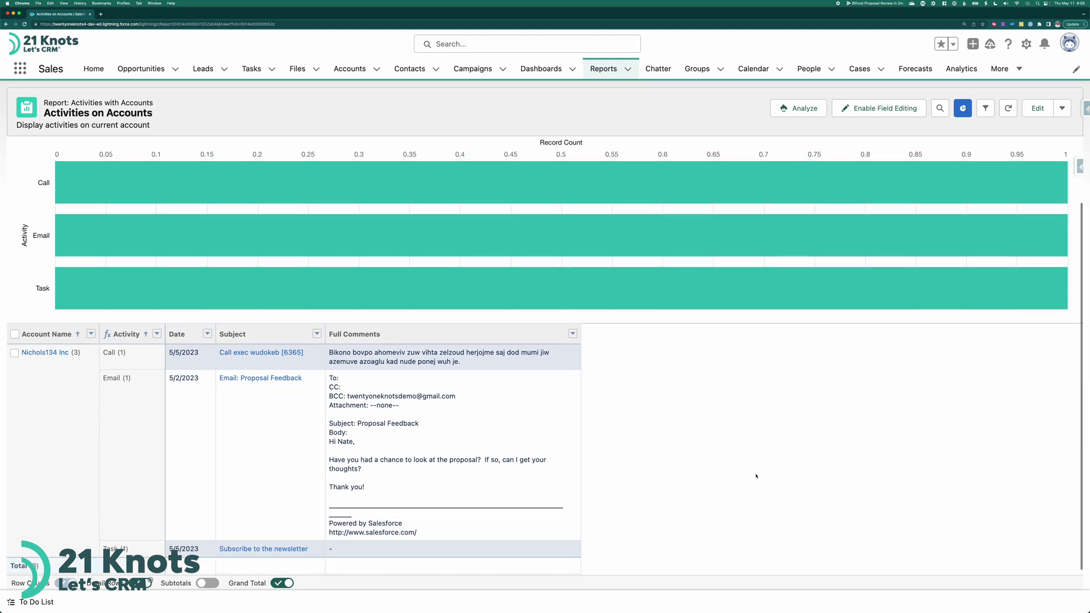